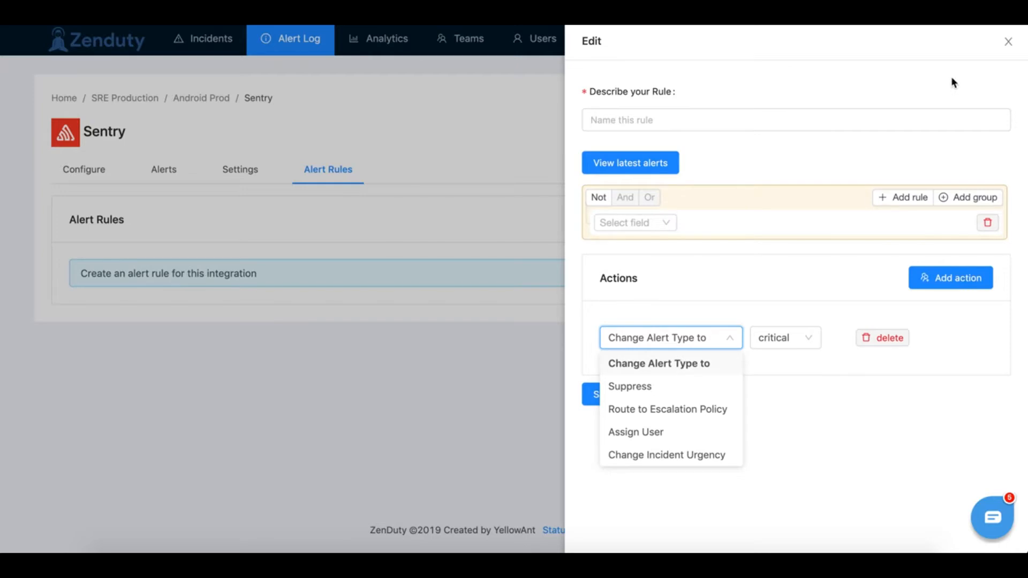
Discard the draft rule with its Change Alert Type to critical action, returning to the empty Alert Rules list
left_click(908, 93)
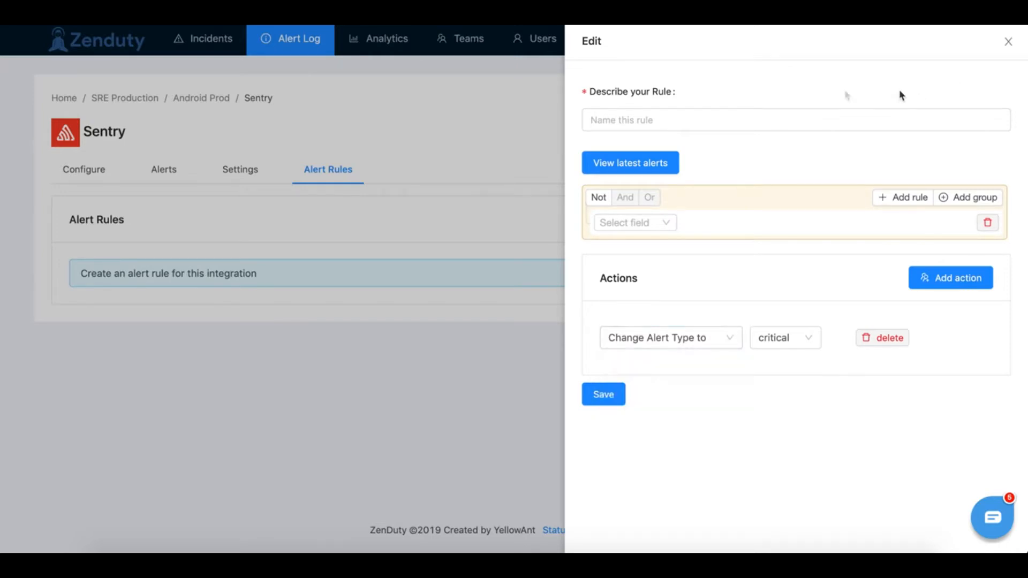
left_click(1008, 41)
left_click(172, 170)
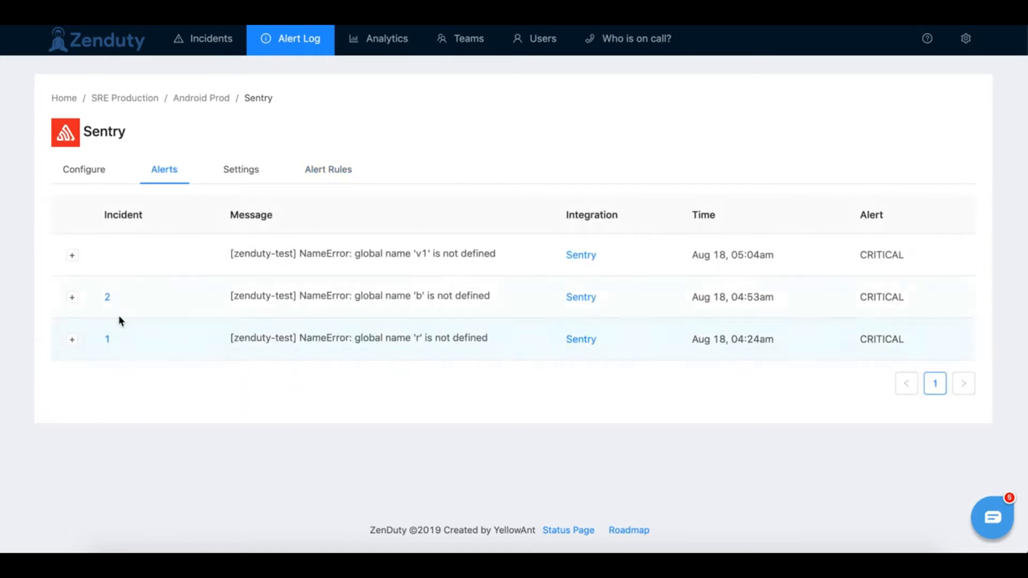
left_click(72, 298)
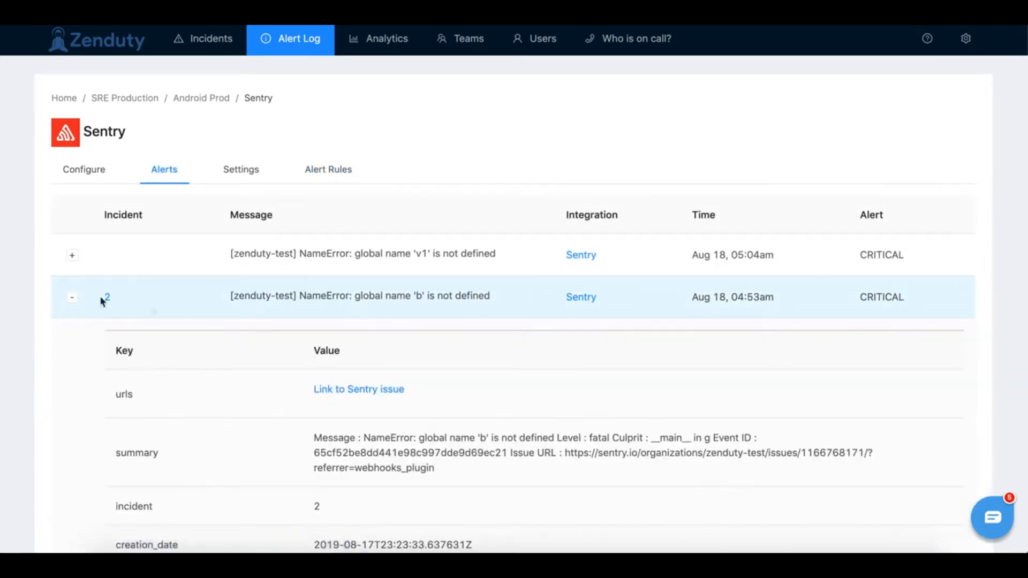
scroll(237, 347, "down", 1)
scroll(237, 347, "down", 3)
scroll(237, 347, "down", 2)
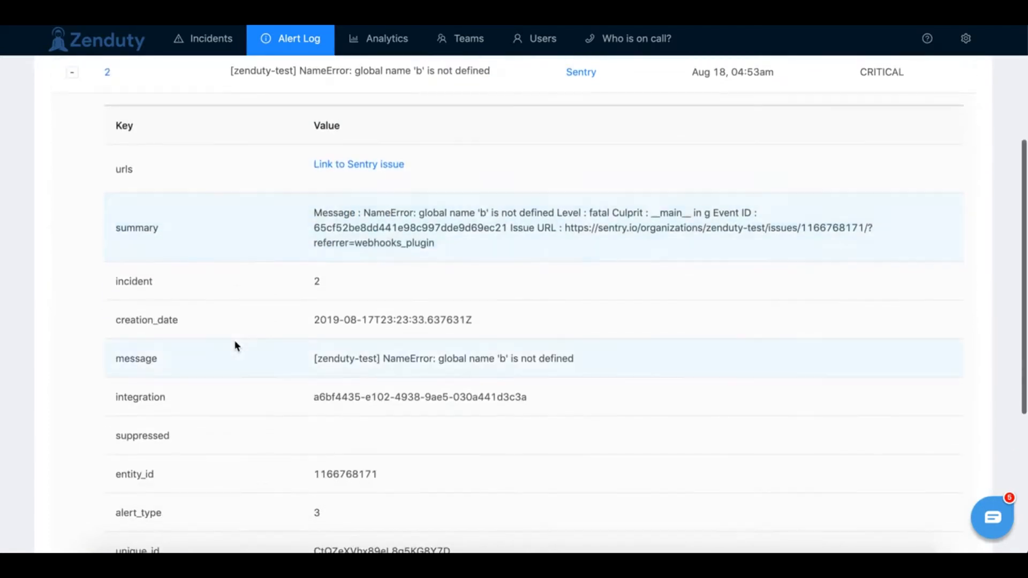
scroll(238, 347, "up", 4)
left_click(72, 239)
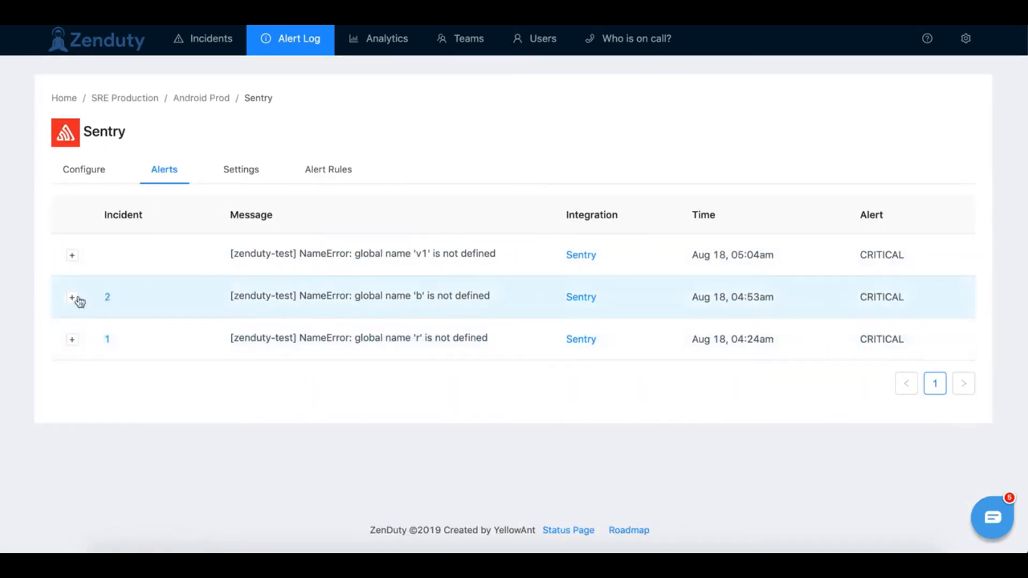
double_click(319, 296)
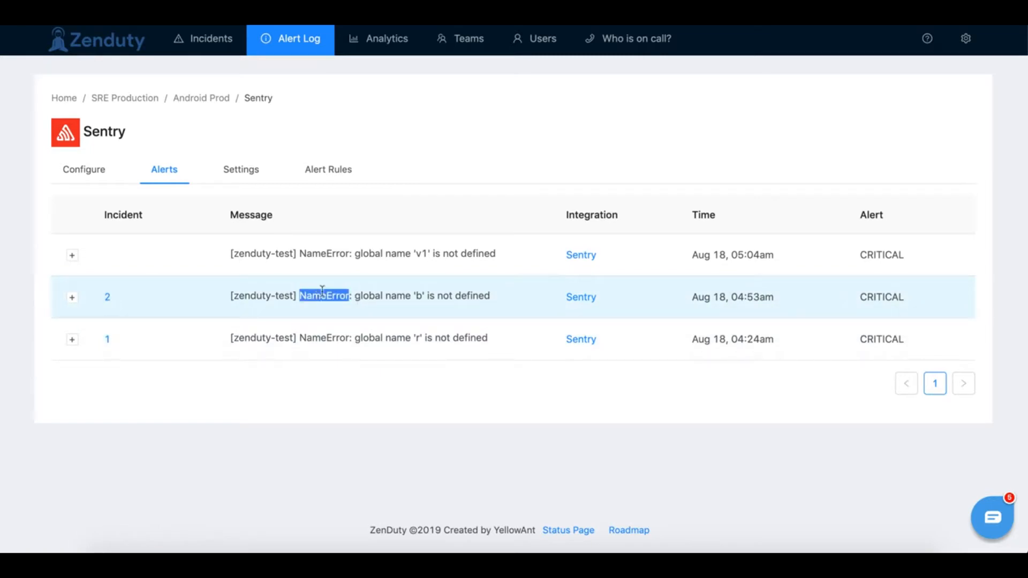
key("super+Tab")
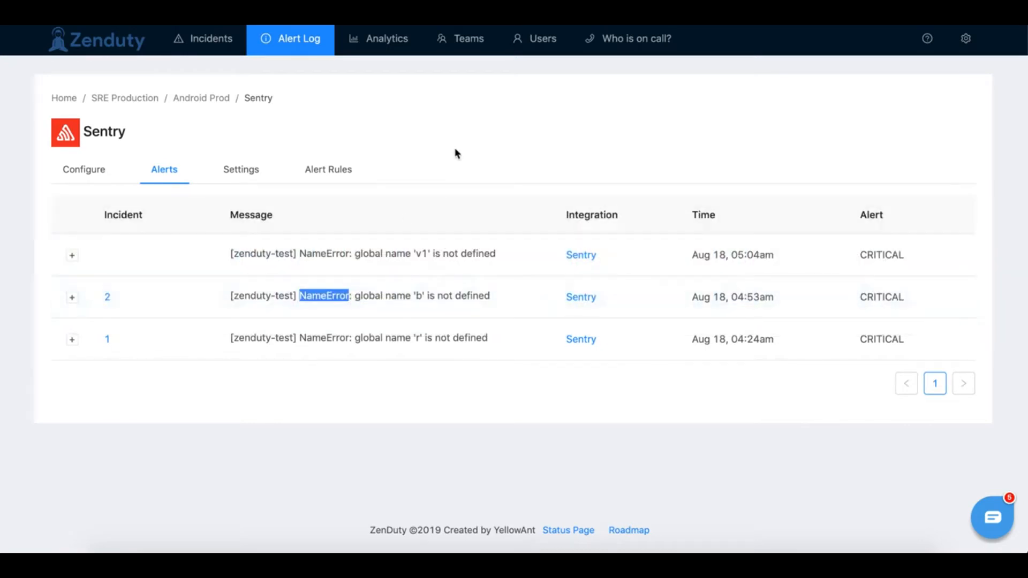
left_click(329, 170)
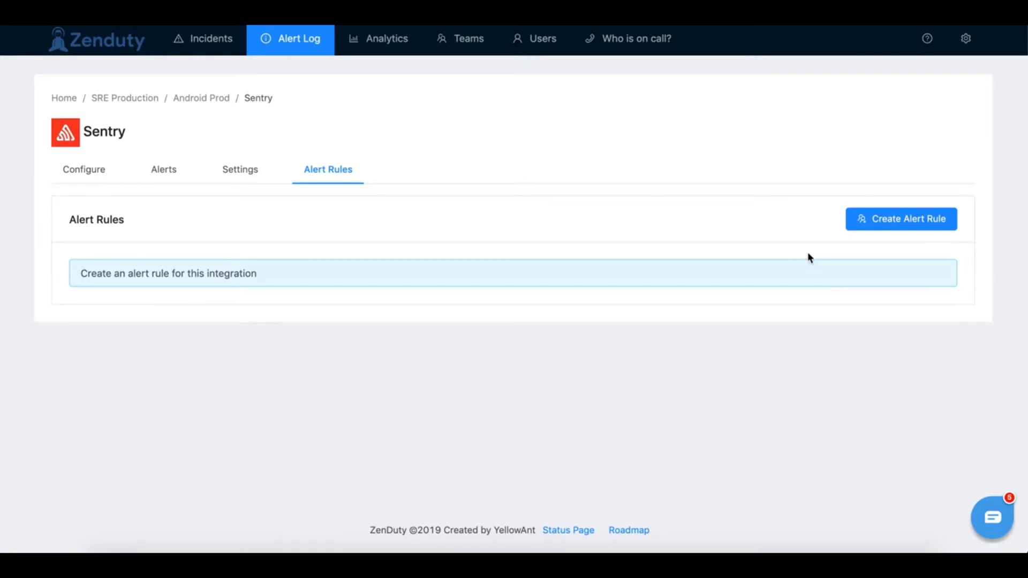
Create a new alert rule named NameError suppression with the condition Message contains 'NameError'
left_click(914, 221)
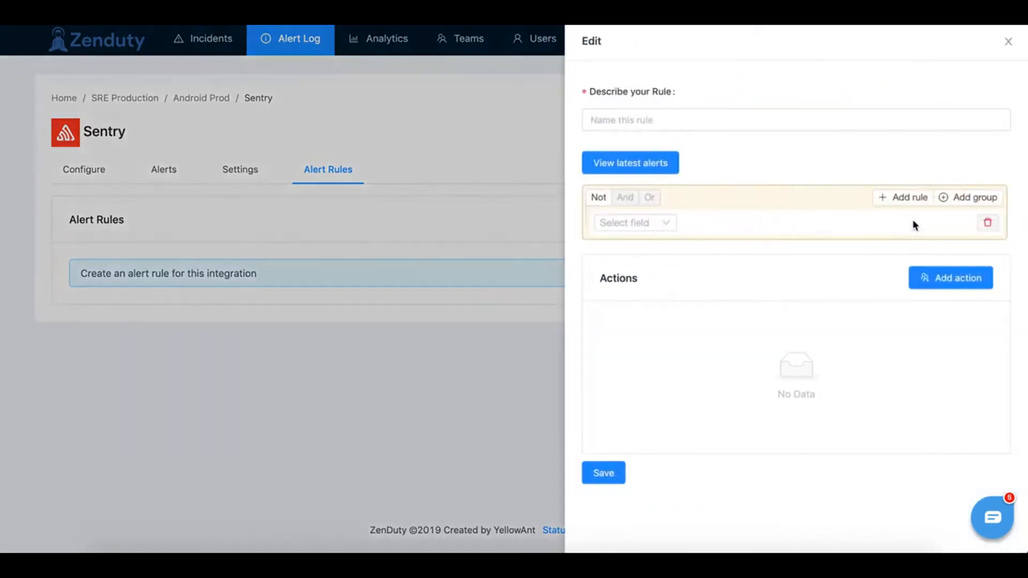
left_click(694, 120)
type("NameE")
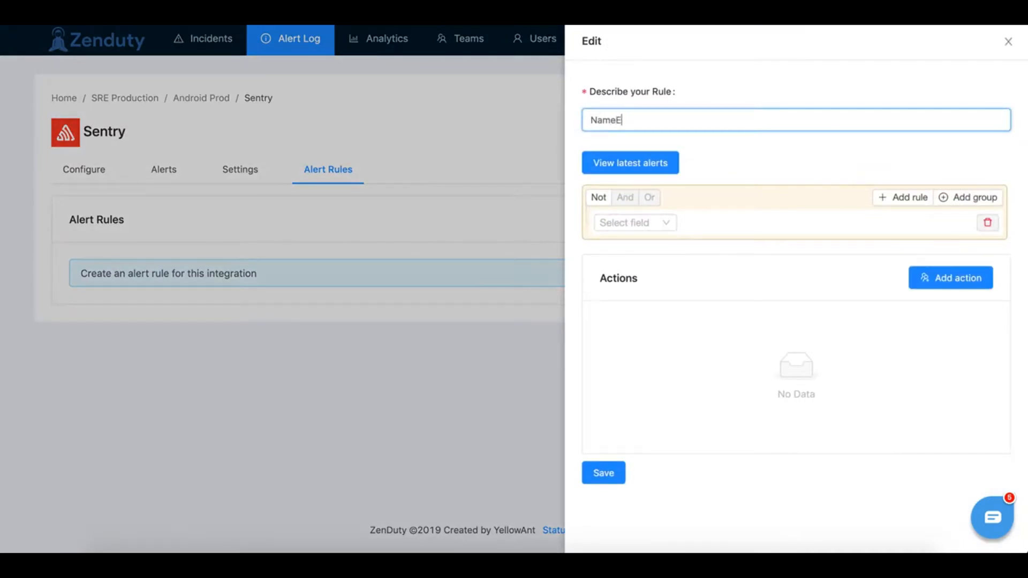
type("rror supor")
left_click(645, 225)
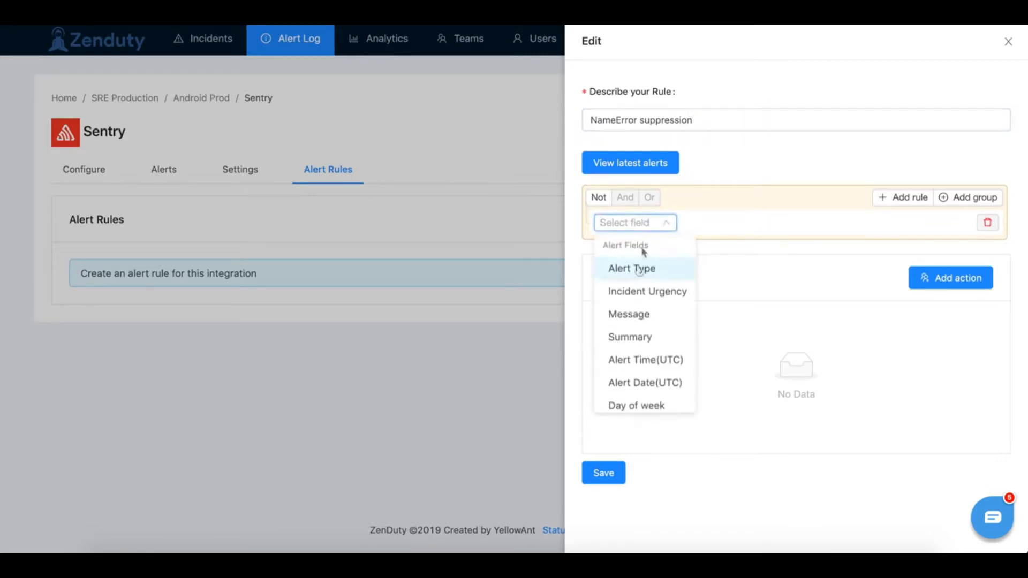
left_click(629, 315)
left_click(711, 223)
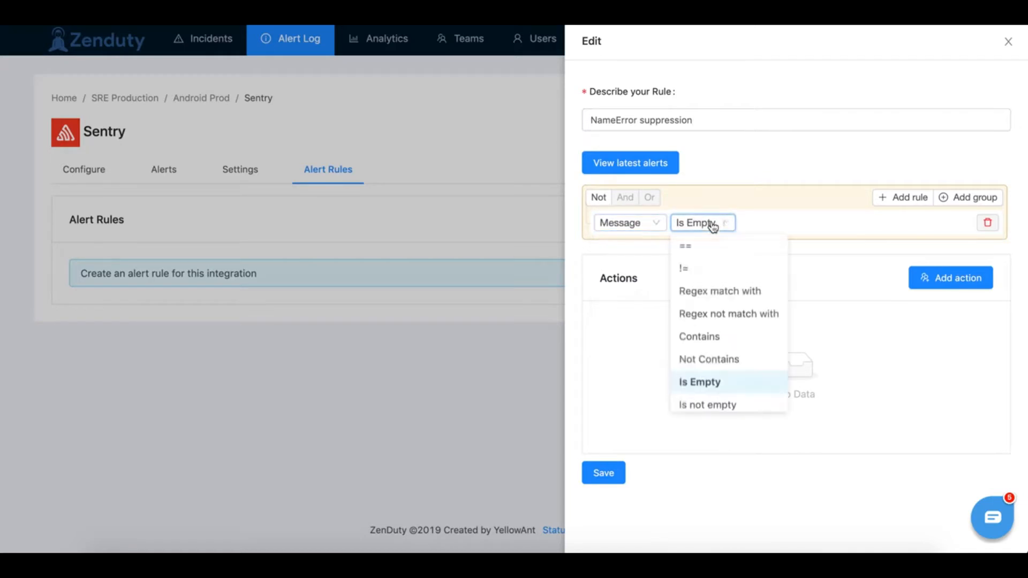
left_click(700, 337)
left_click(778, 228)
type("NameError")
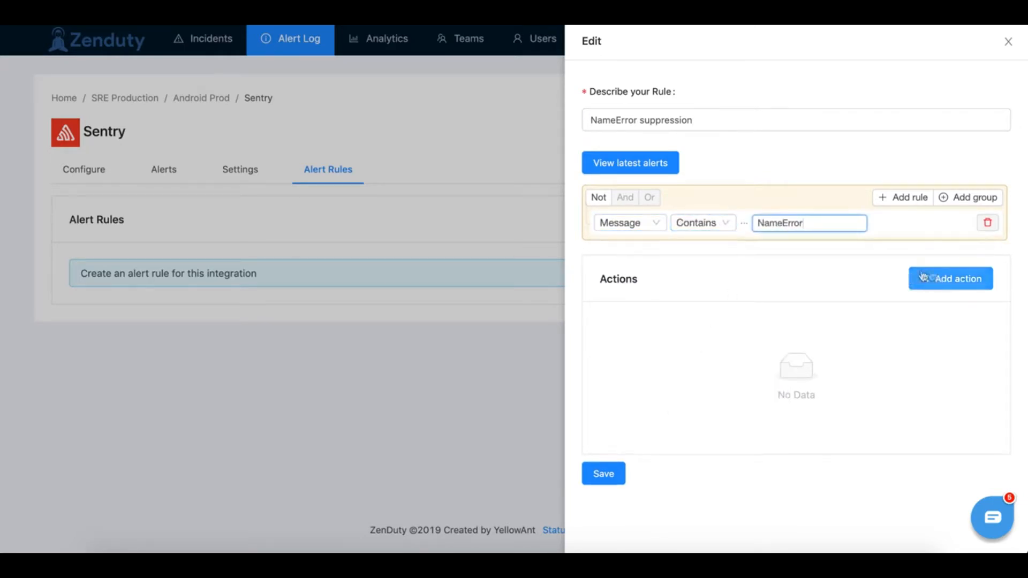
Give the rule a Suppress action, save it, and close the editor
left_click(934, 277)
left_click(661, 335)
left_click(642, 390)
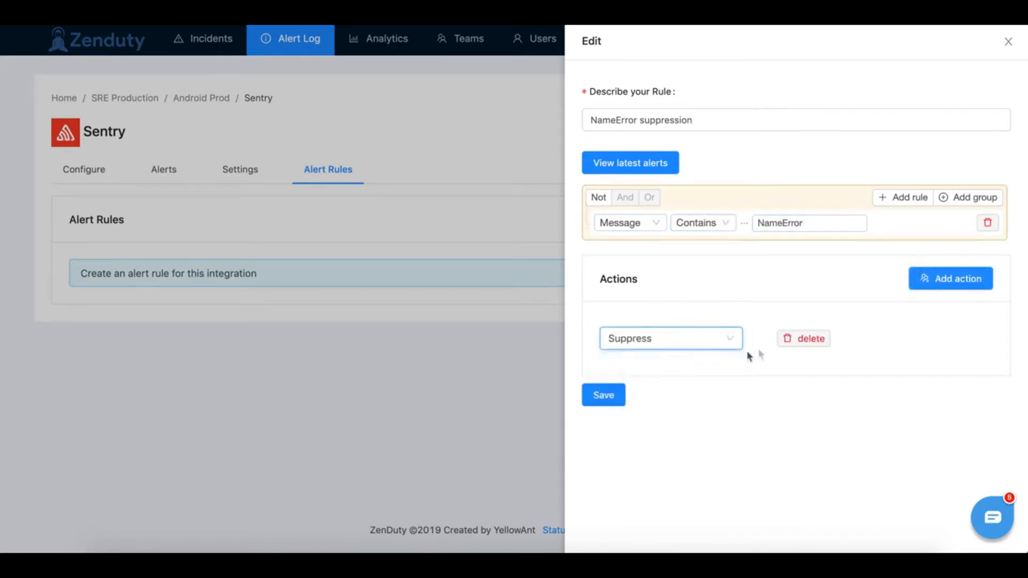
left_click(604, 394)
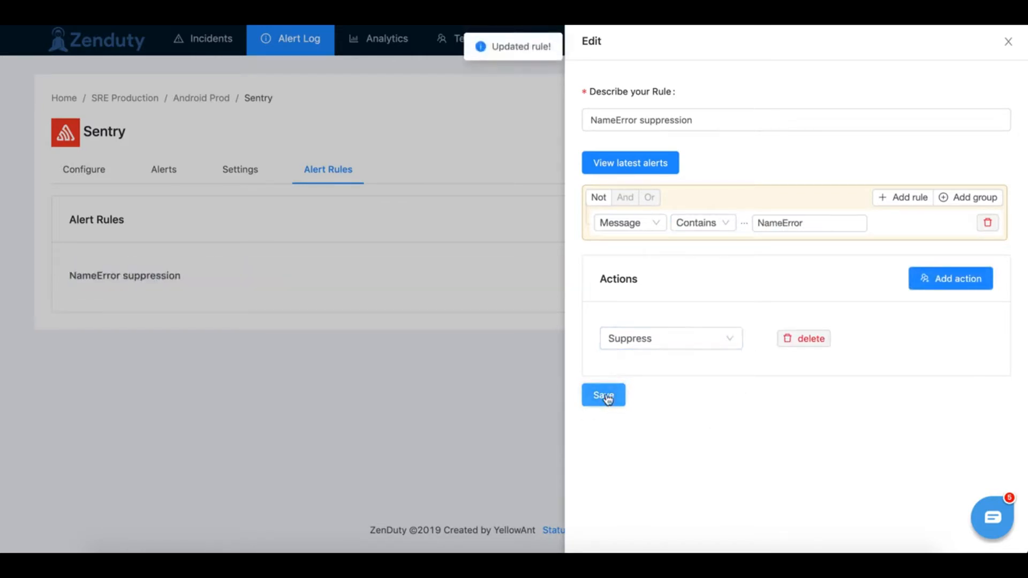
left_click(1009, 43)
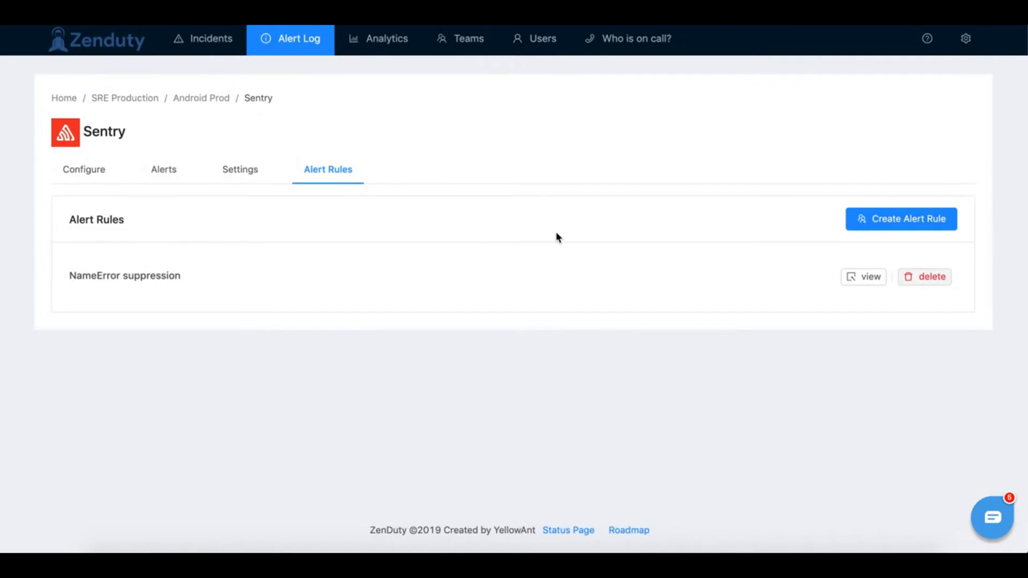
In the Python REPL, define s() calling v2.get_name(4,5) and run s()
key("super+Tab")
key("super+Tab")
key("super+Tab")
key("super+Tab")
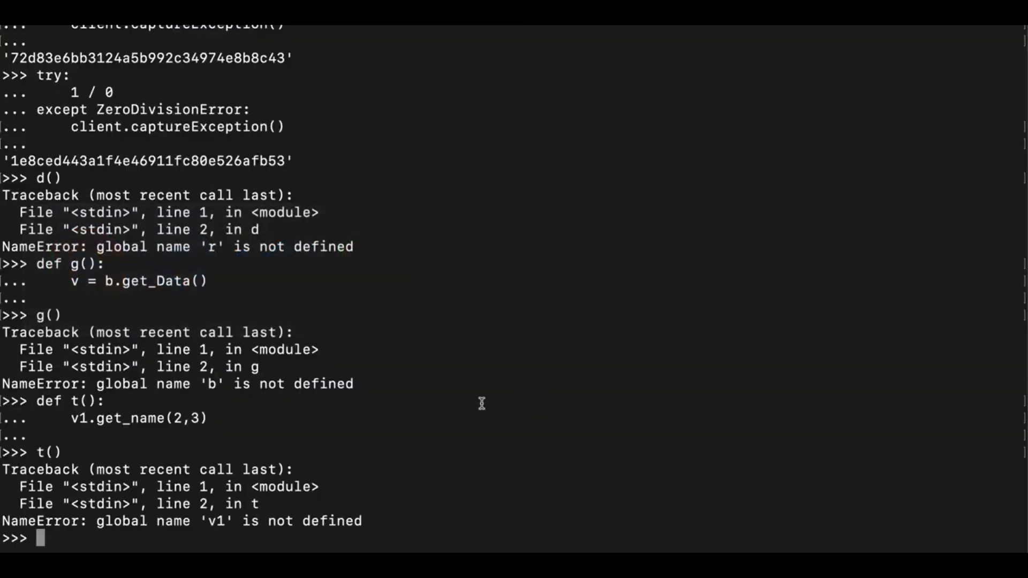
type("def s()")
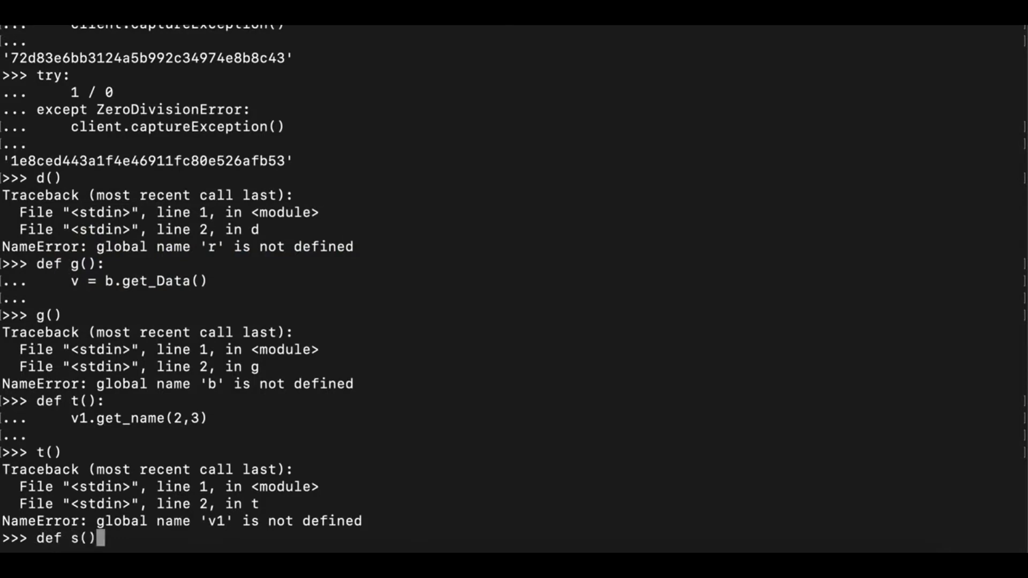
type(":")
key("Return")
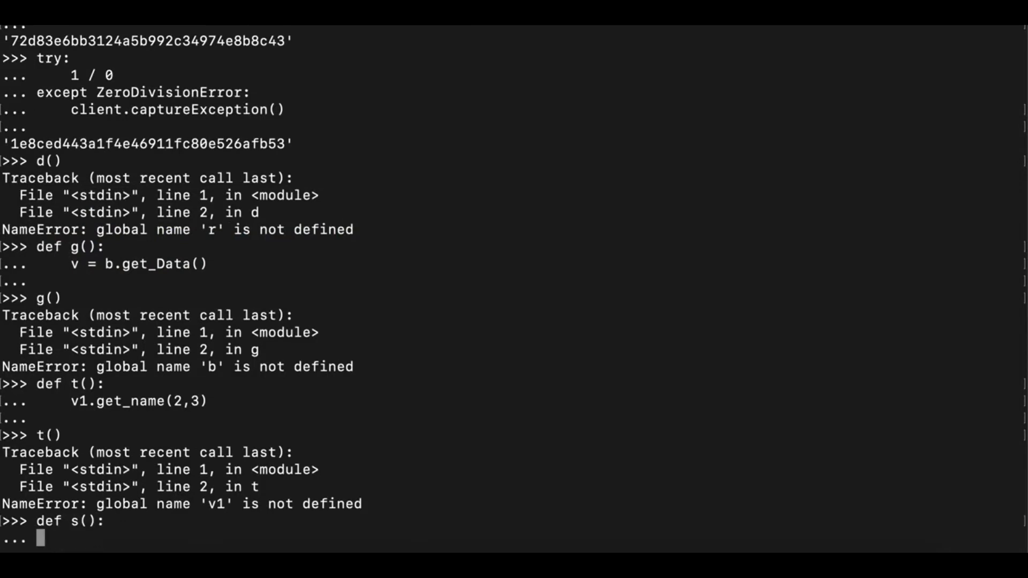
type("v2.get_name")
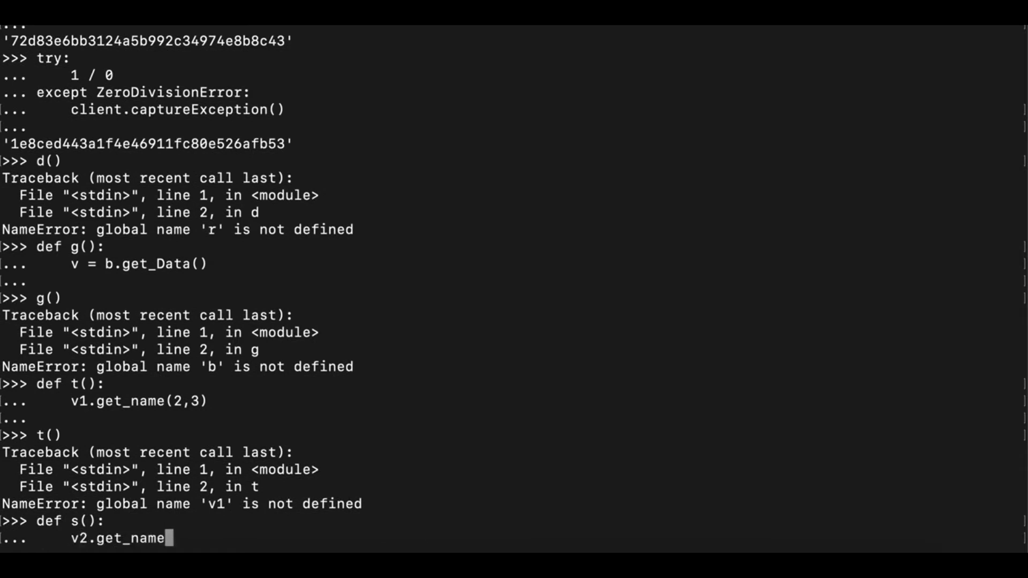
type("()")
key("Left")
type("4,5")
key("Return")
key("Return")
type("s()")
key("Return")
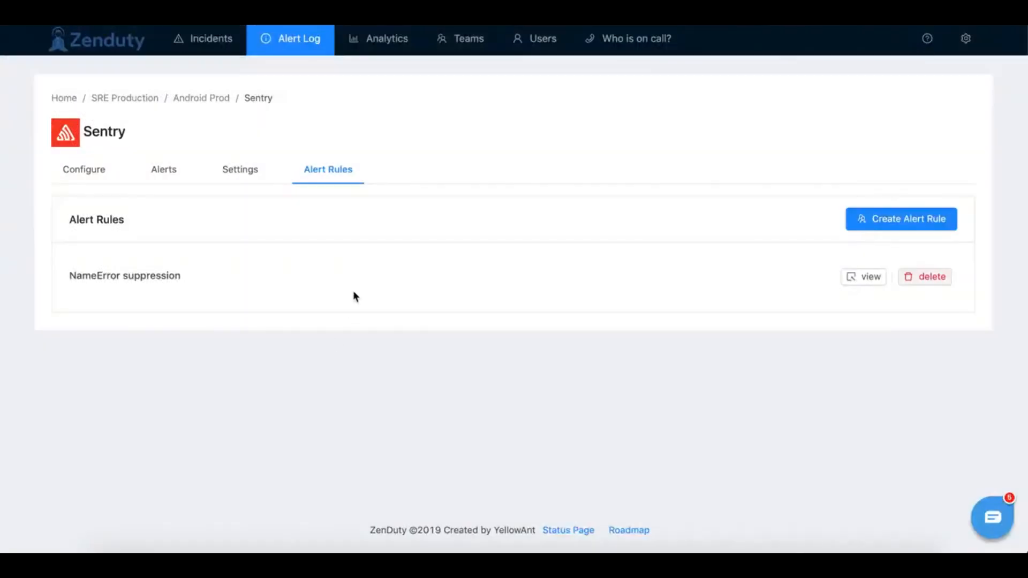
Confirm in Incidents and Alert Log that the v2 NameError created no incident, review the suppression rule, then open Android Prod
left_click(214, 39)
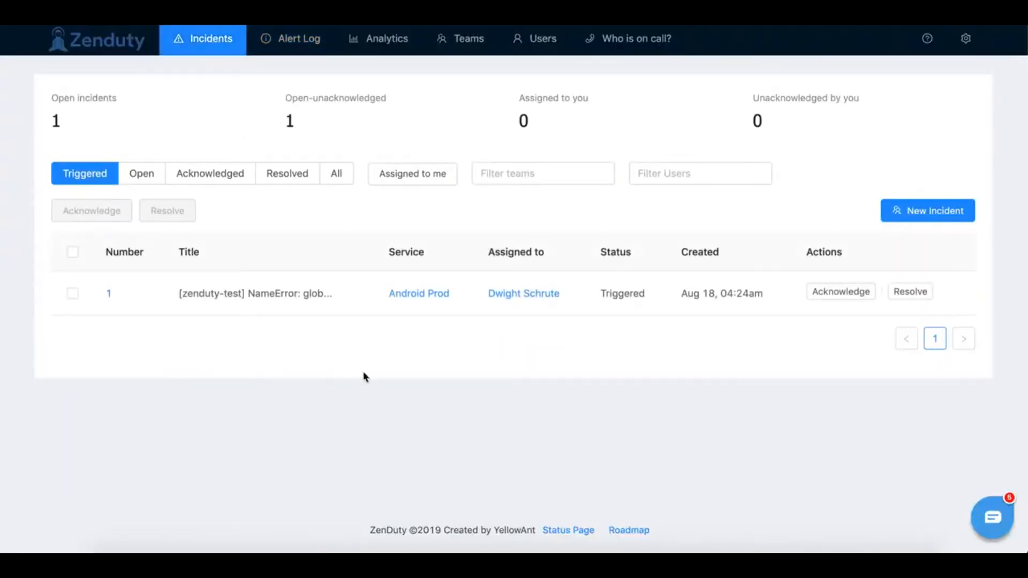
left_click(290, 42)
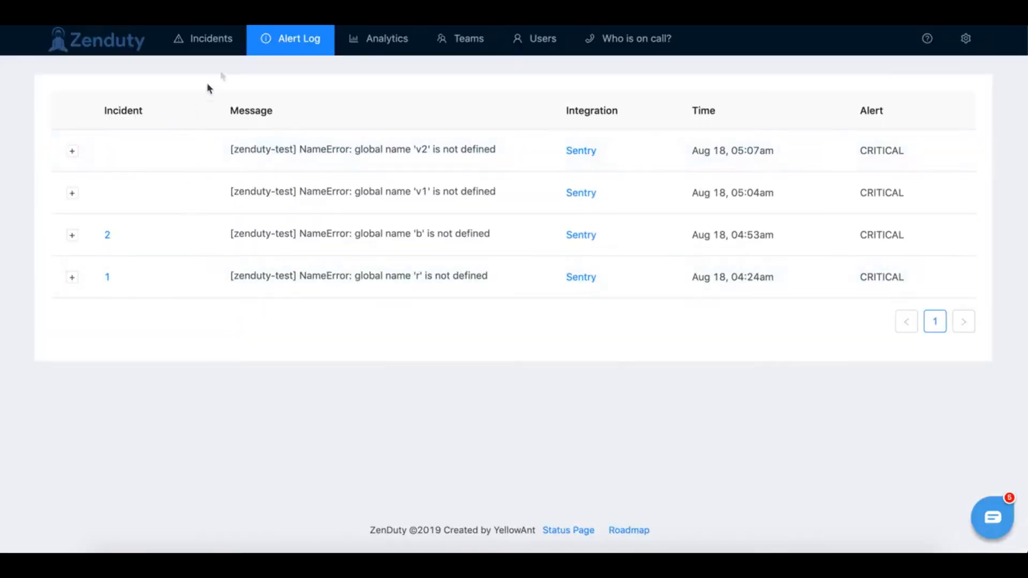
left_click(577, 153)
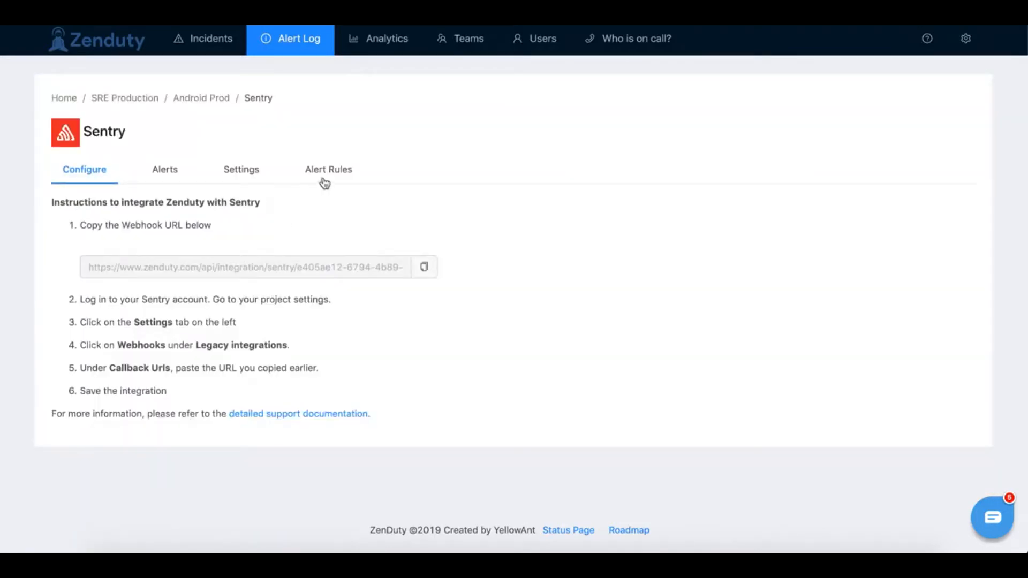
left_click(325, 180)
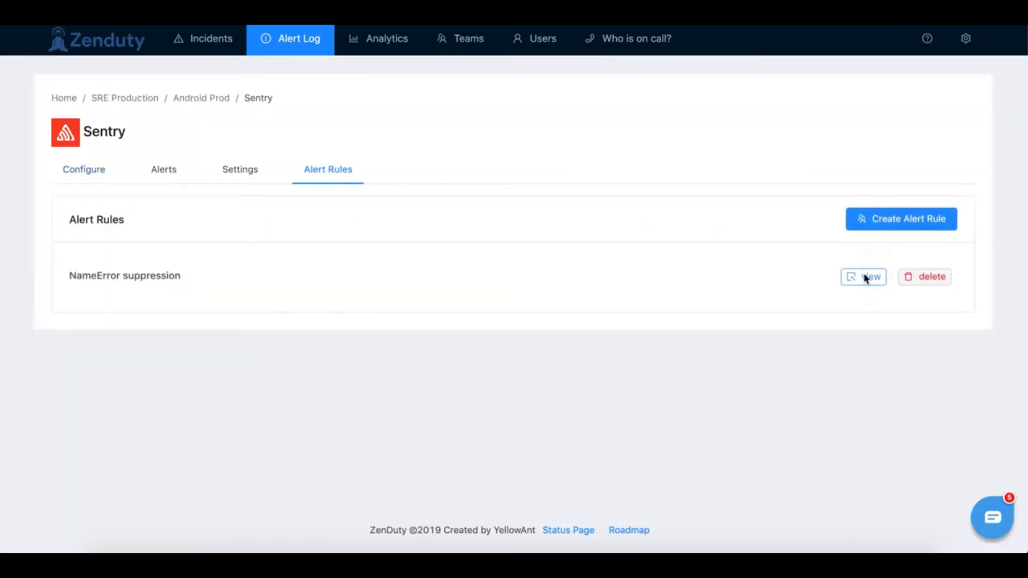
left_click(864, 277)
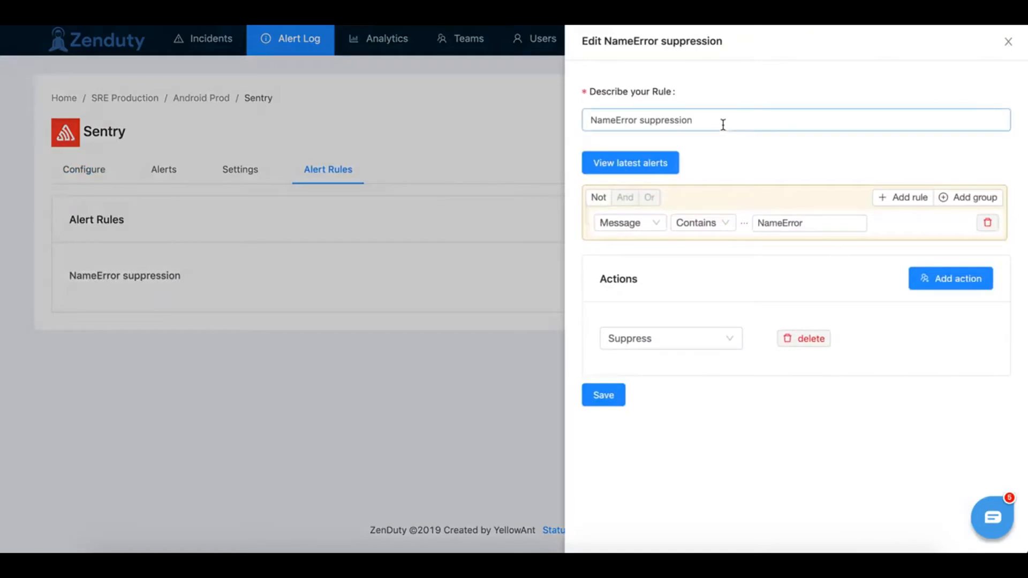
left_click(1007, 41)
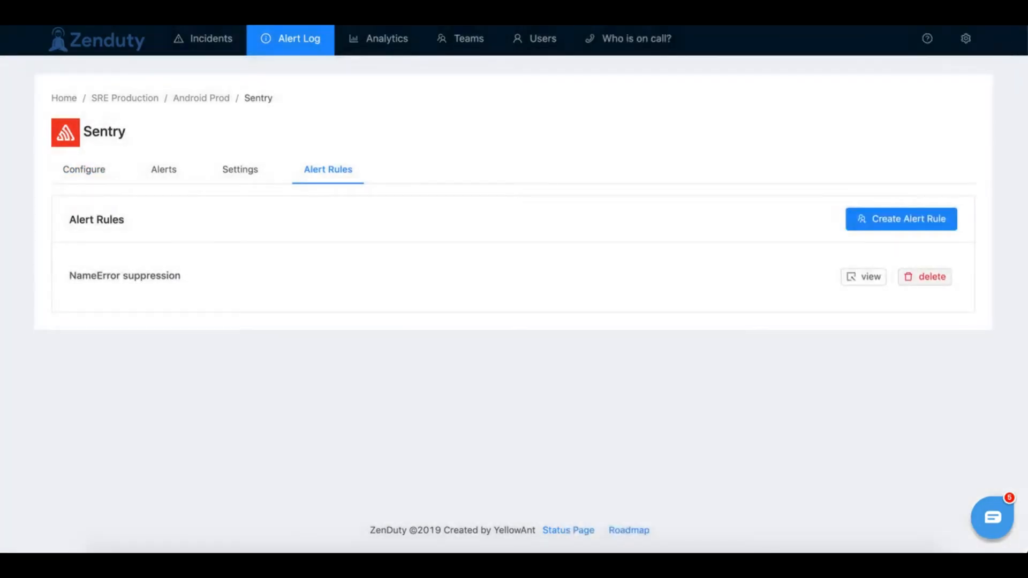
left_click(192, 97)
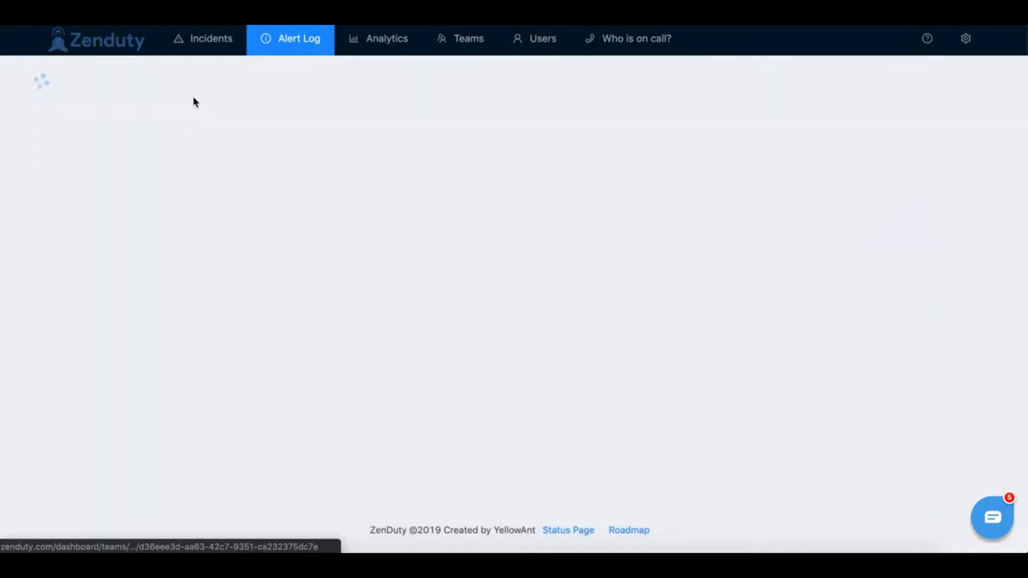
Add an integration named 'API' with summary 'API' and application API to Android Prod
left_click(172, 177)
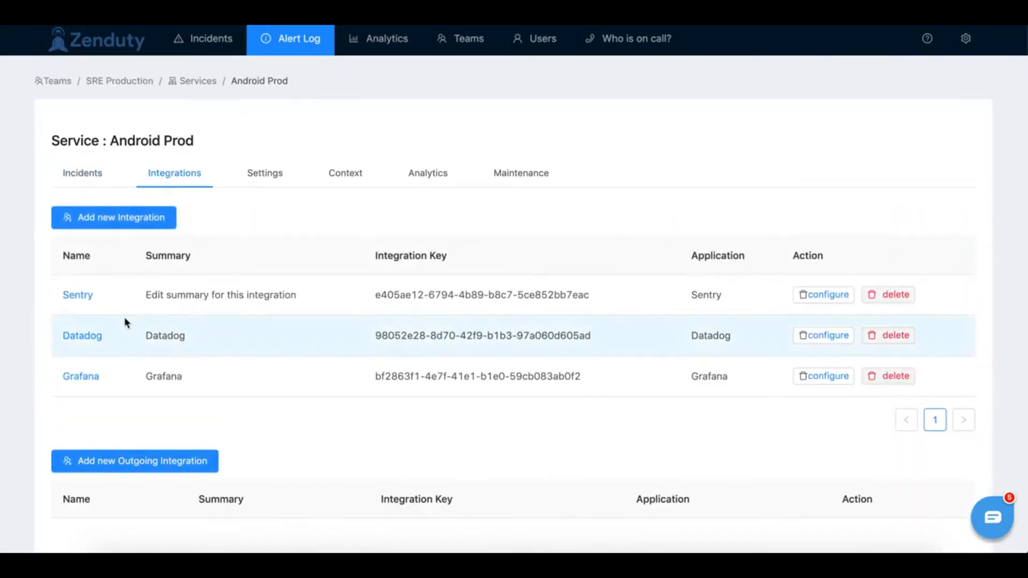
left_click(153, 217)
left_click(780, 126)
type("API")
double_click(779, 121)
key("ctrl+c")
left_click(809, 227)
key("ctrl+v")
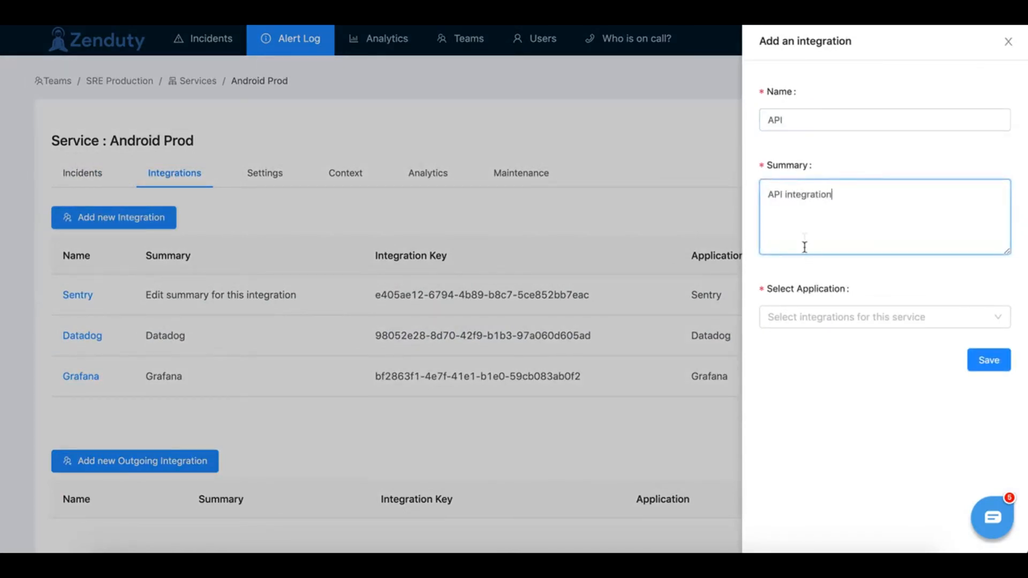
left_click(792, 319)
type("API")
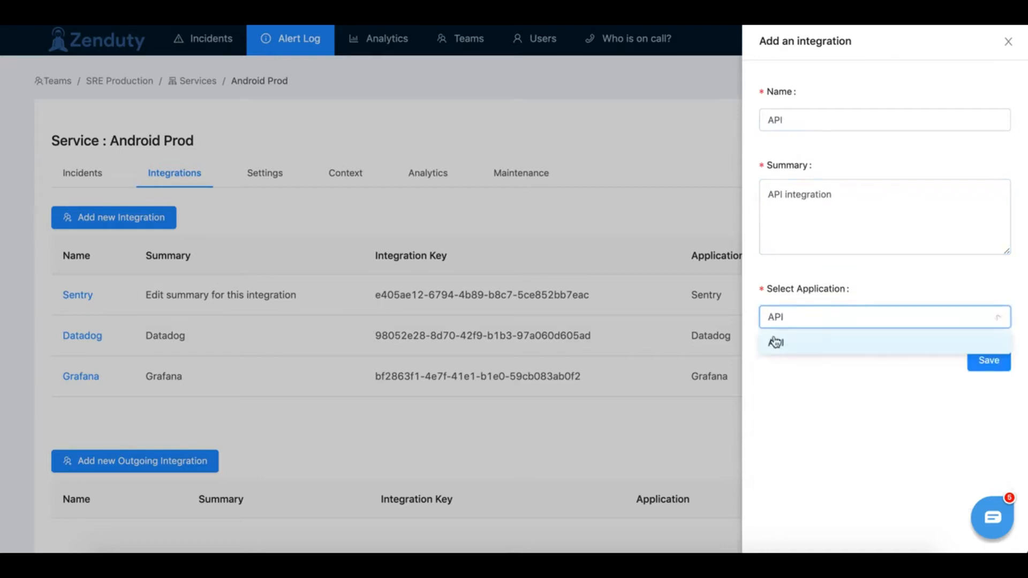
left_click(775, 343)
left_click(988, 361)
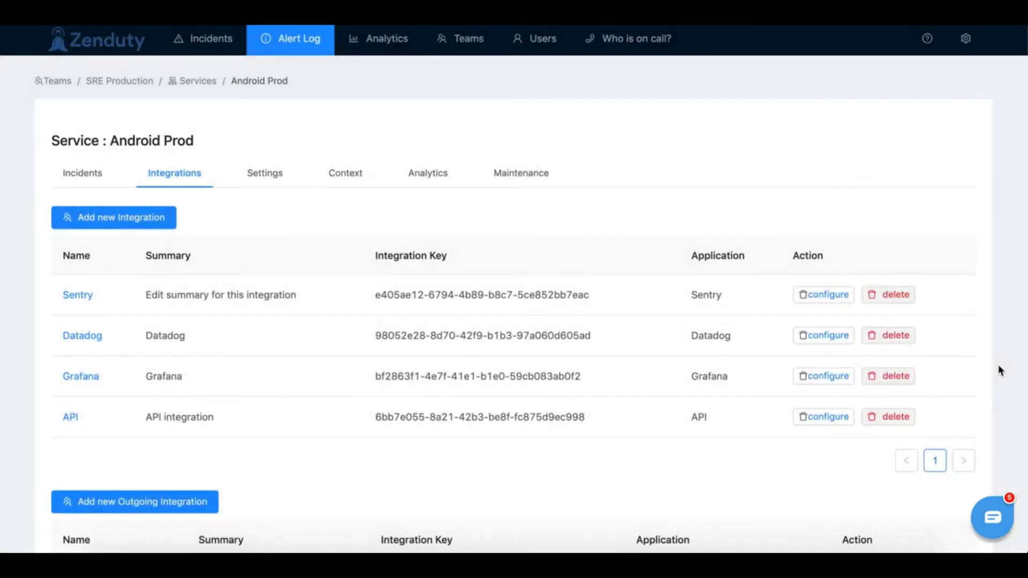
Copy the API integration's key and switch to the cleared terminal
left_click(74, 417)
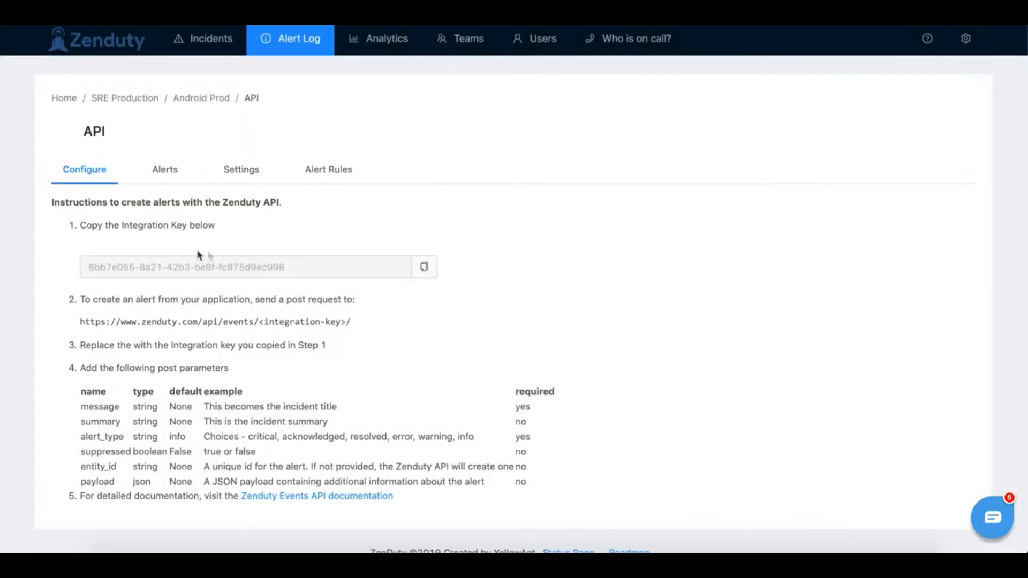
left_click_drag(299, 268, 127, 257)
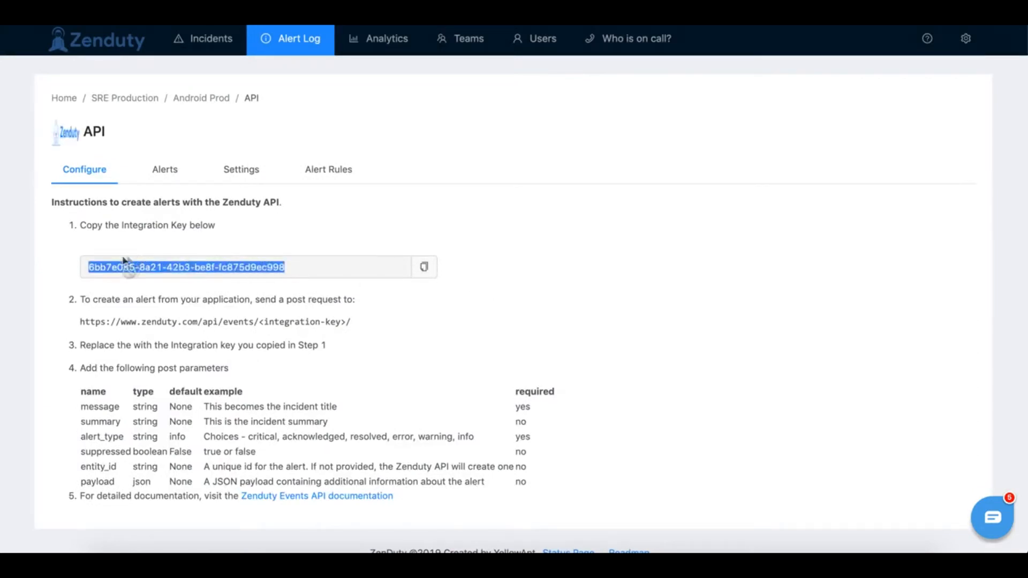
left_click(424, 266)
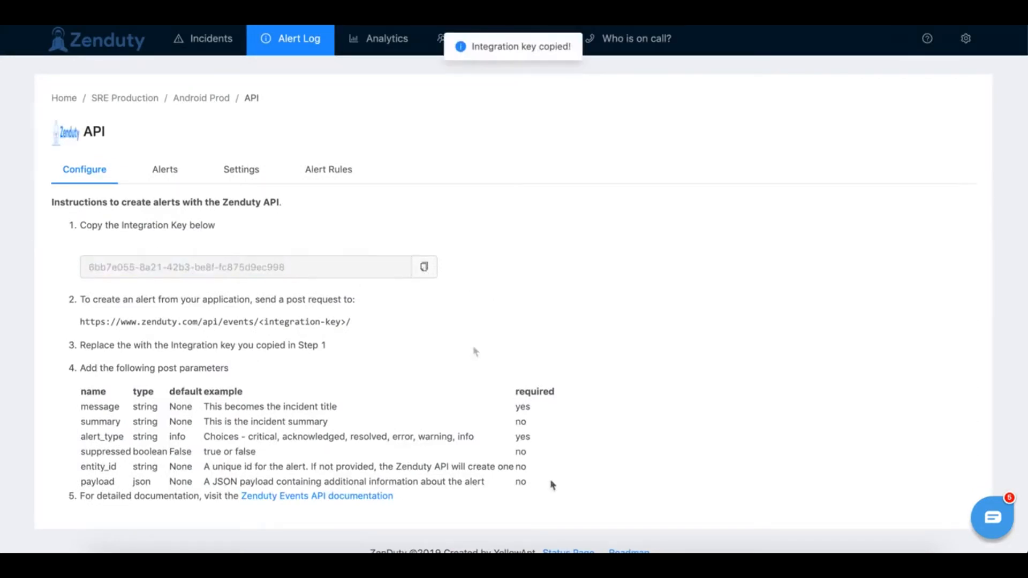
left_click(557, 550)
key("super+k")
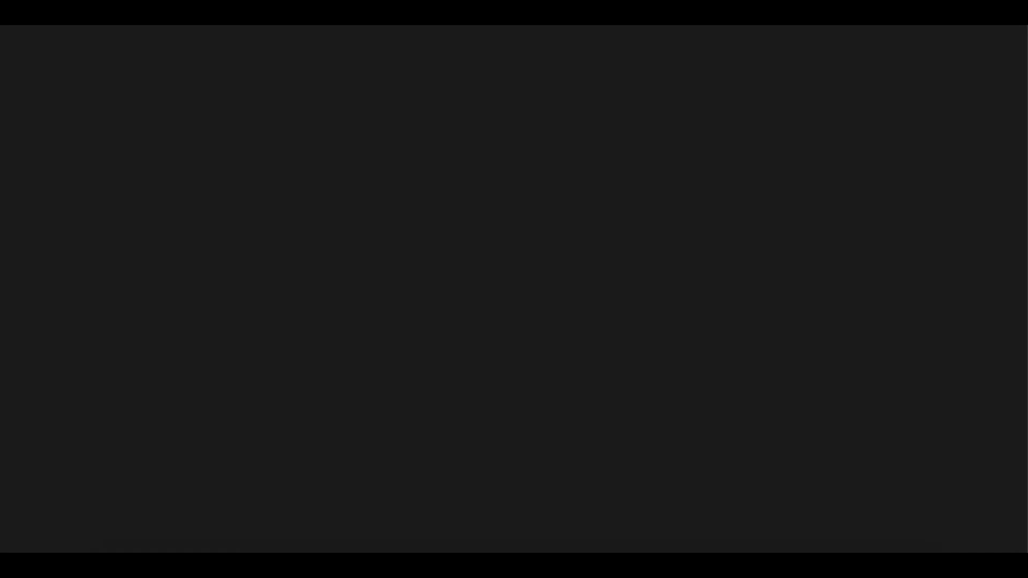
Import requests in the Python shell
type("imports")
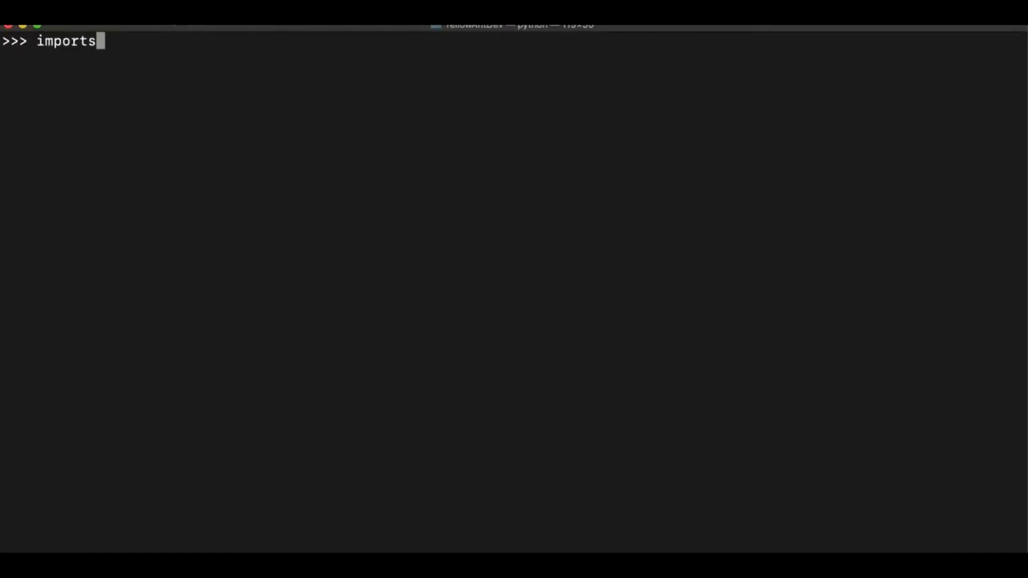
key("super+v")
type("requests")
key("Return")
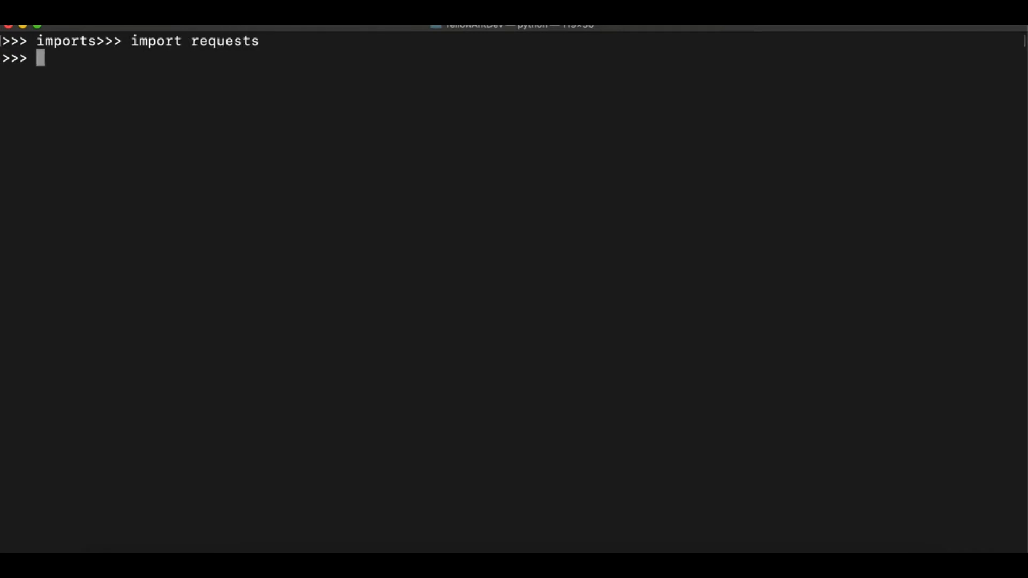
Start a new alert rule for the API integration with its condition based on Payload
key("super+Tab")
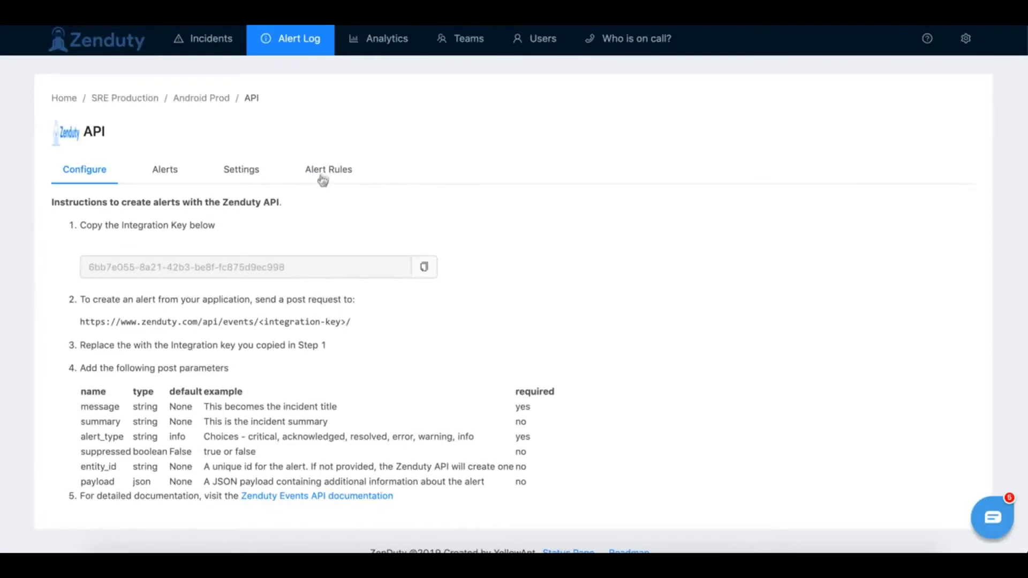
left_click(325, 174)
left_click(909, 228)
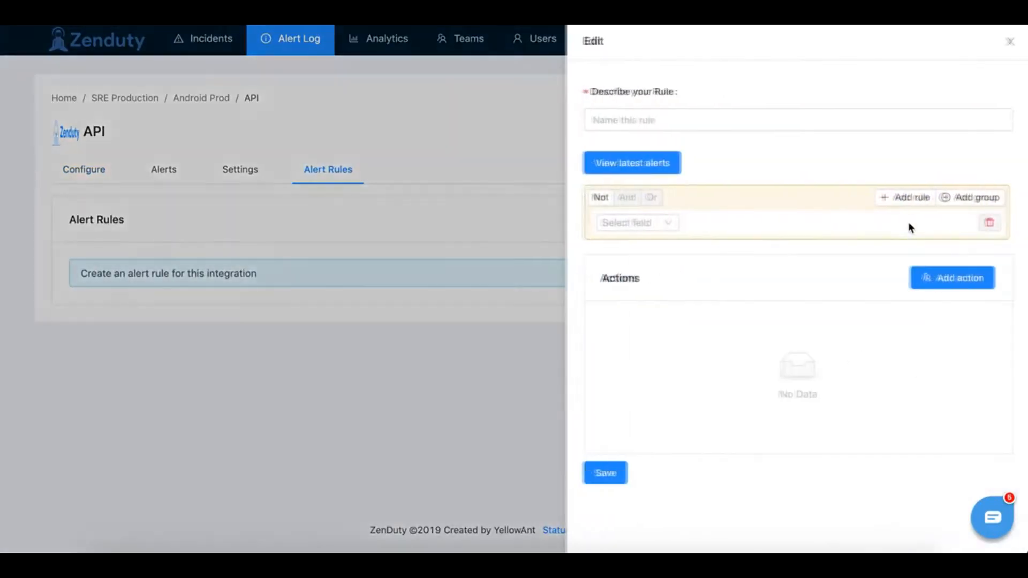
left_click(701, 115)
key("super+Tab")
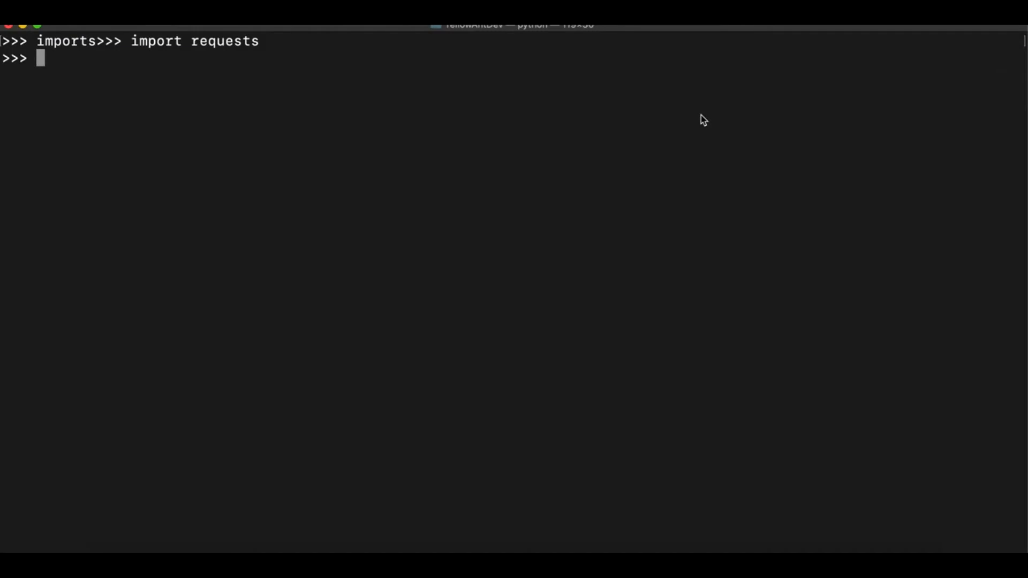
key("super+Tab")
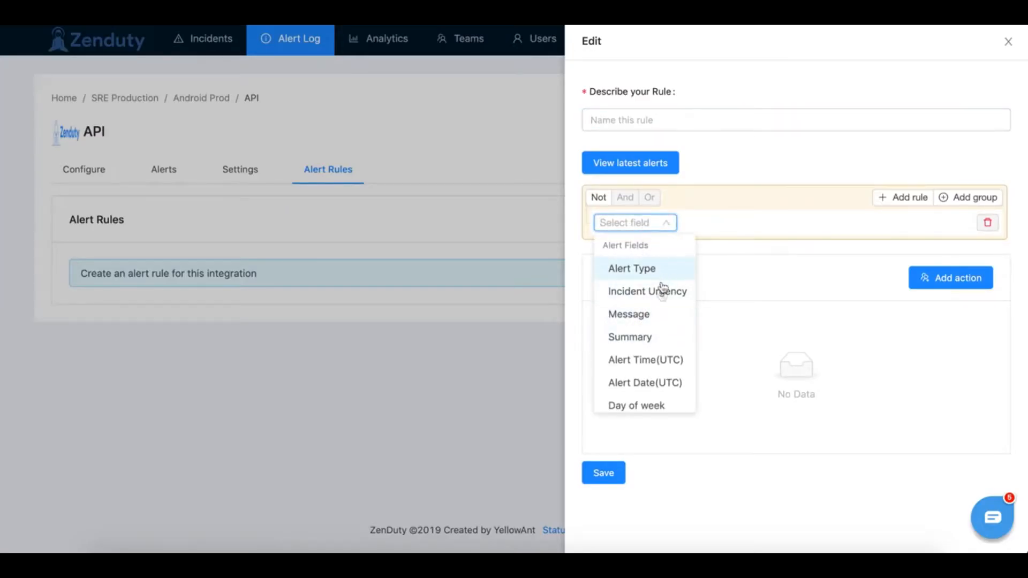
scroll(654, 335, "down", 1)
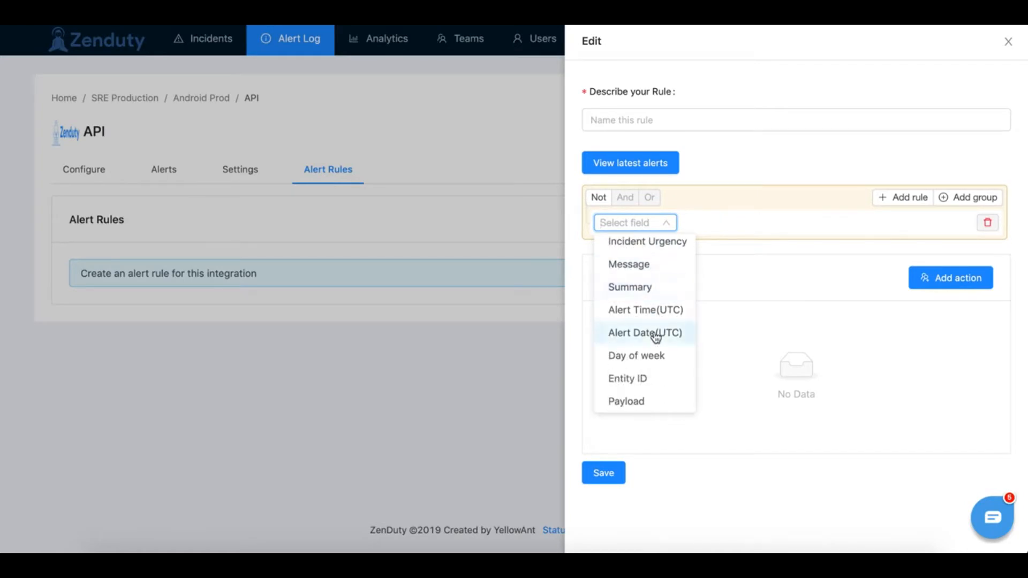
left_click(654, 403)
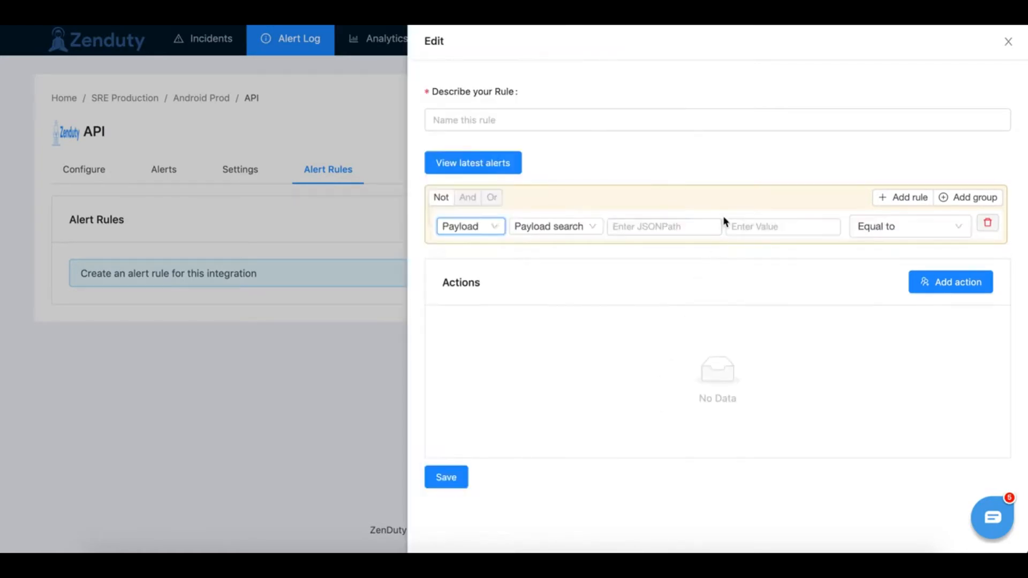
Begin r = requests.post to zenduty.com/api/events/<key>/ with critical alert_type, 'A Test message' and 'A test summary'
left_click(538, 118)
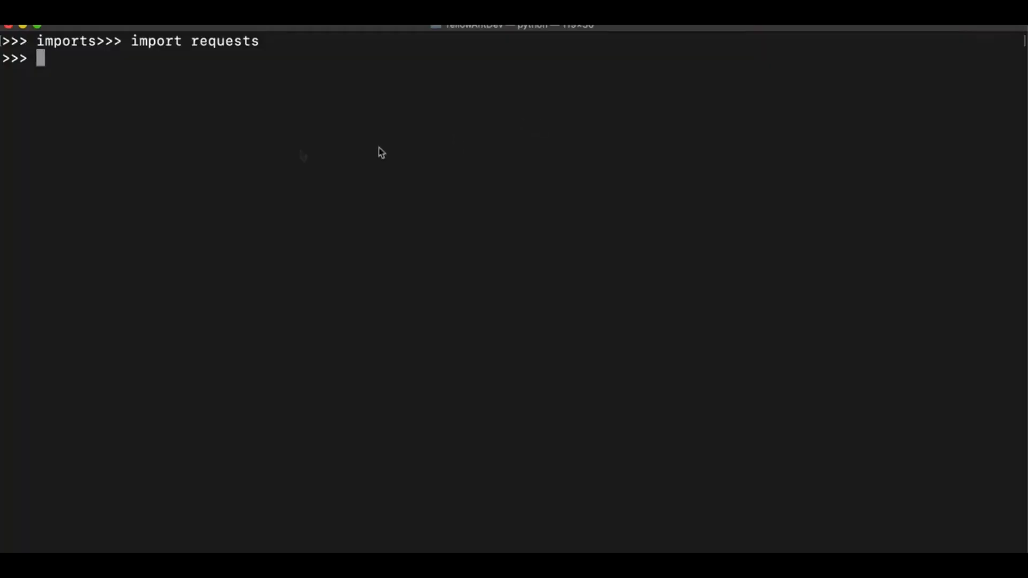
type("r =")
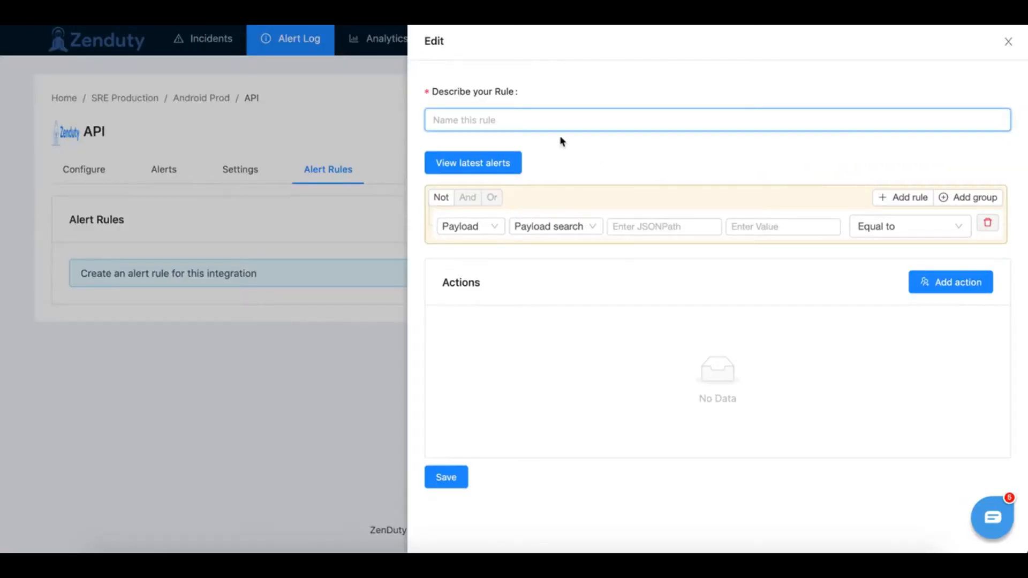
left_click(471, 164)
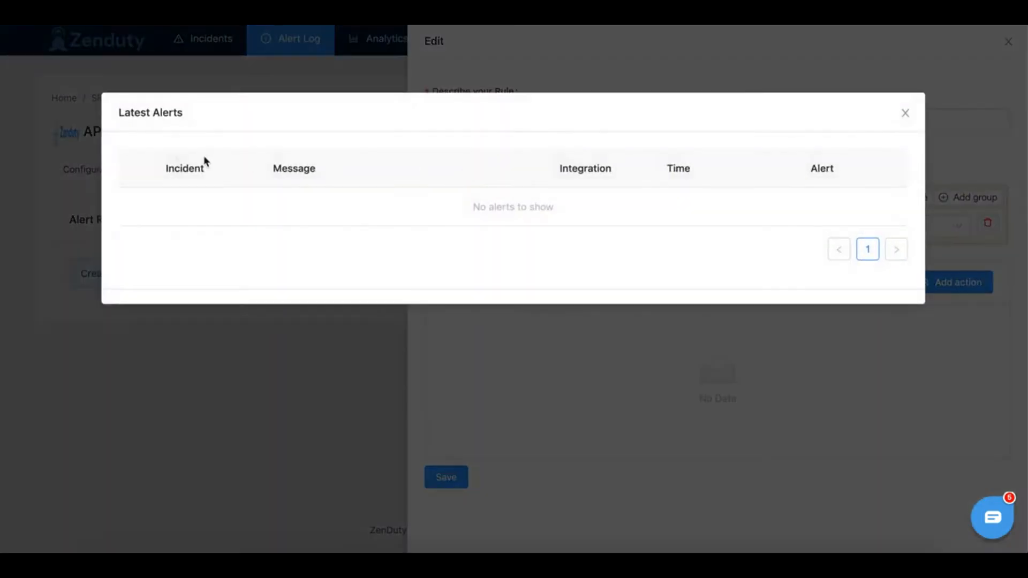
key("Escape")
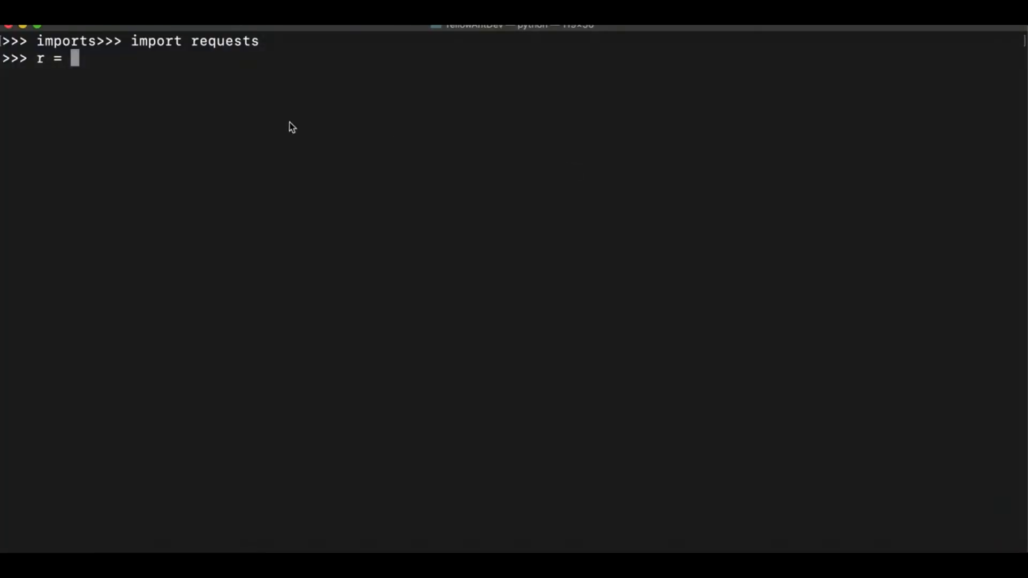
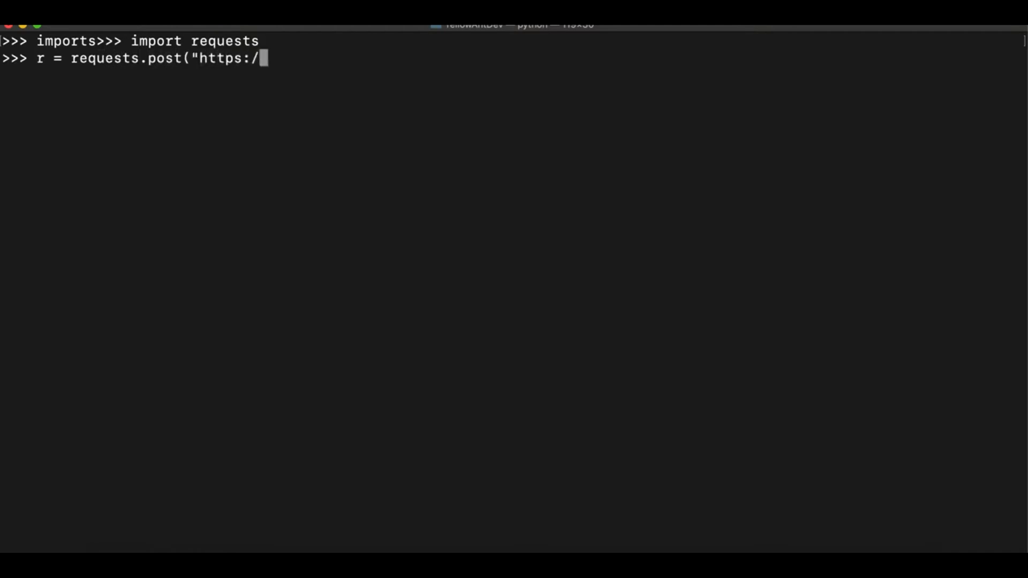
key("BackSpace")
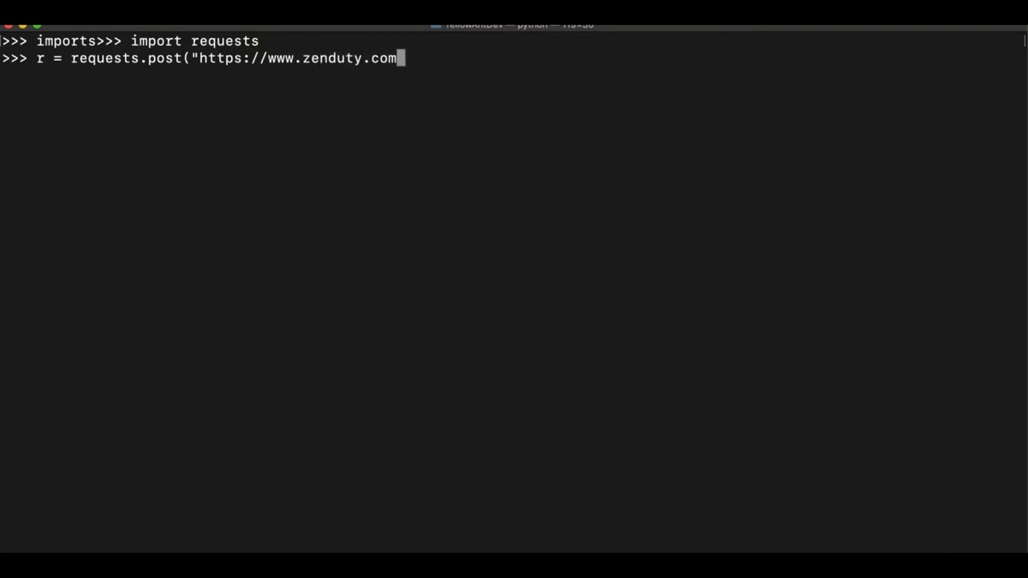
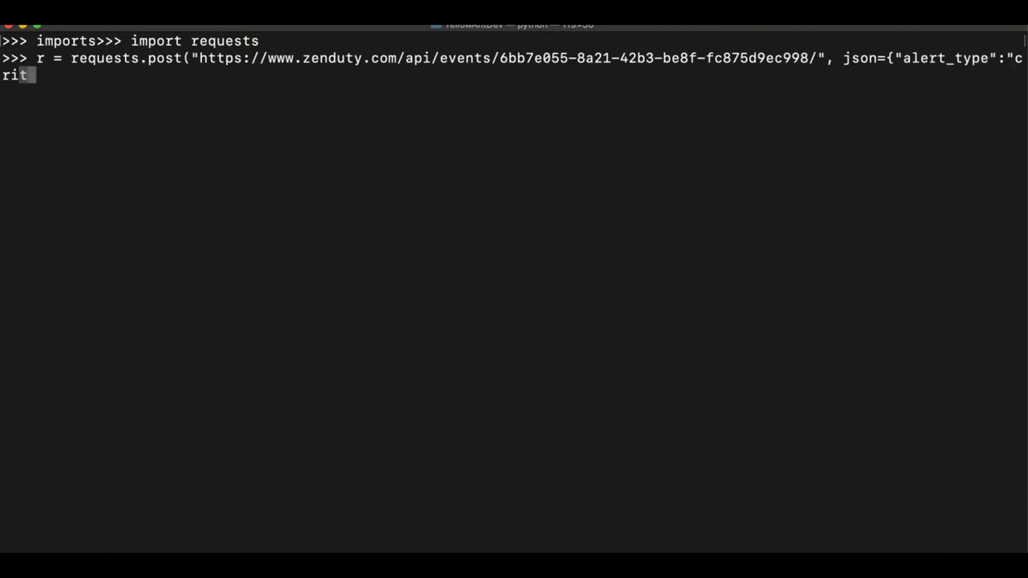
key("BackSpace")
key("BackSpace")
key("BackSpace")
key("BackSpace")
key("BackSpace")
key("BackSpace")
key("BackSpace")
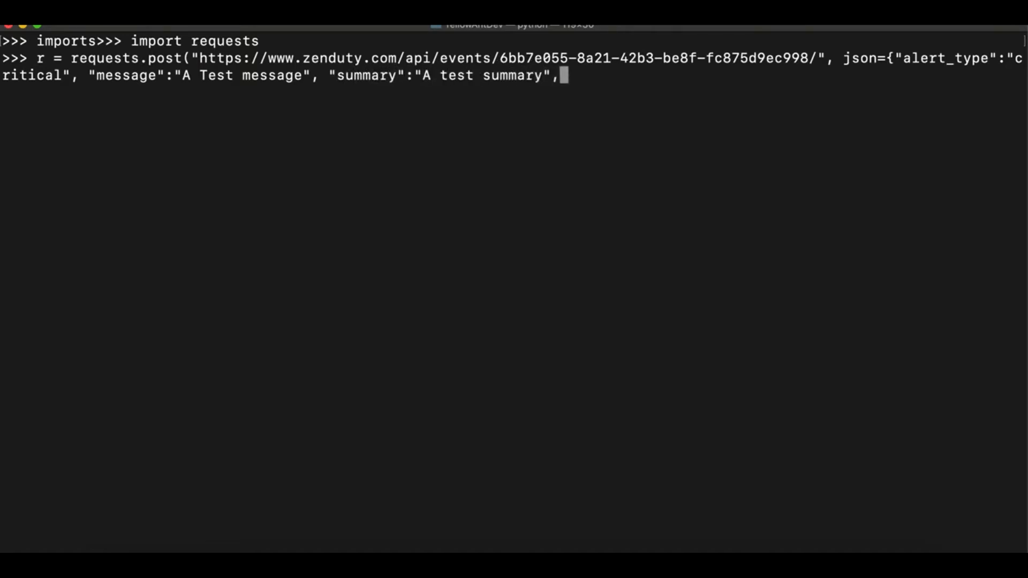
Finish the request with "payload":json.dumps({"a":1}) and run it, hitting NameError: json not defined
key("BackSpace")
key("BackSpace")
key("BackSpace")
key("BackSpace")
key("BackSpace")
key("BackSpace")
key("BackSpace")
type("\"payload\":")
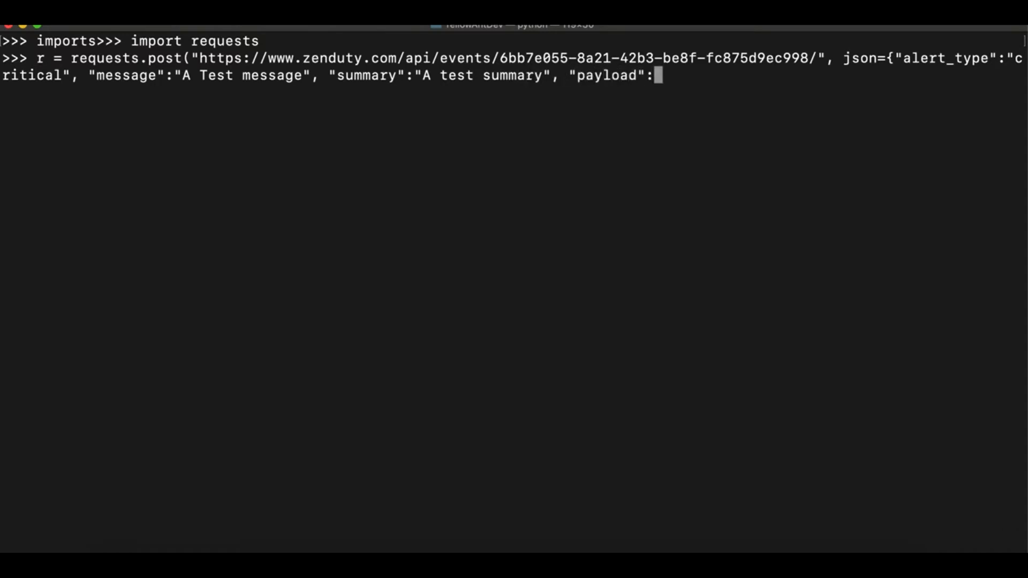
type("json.du")
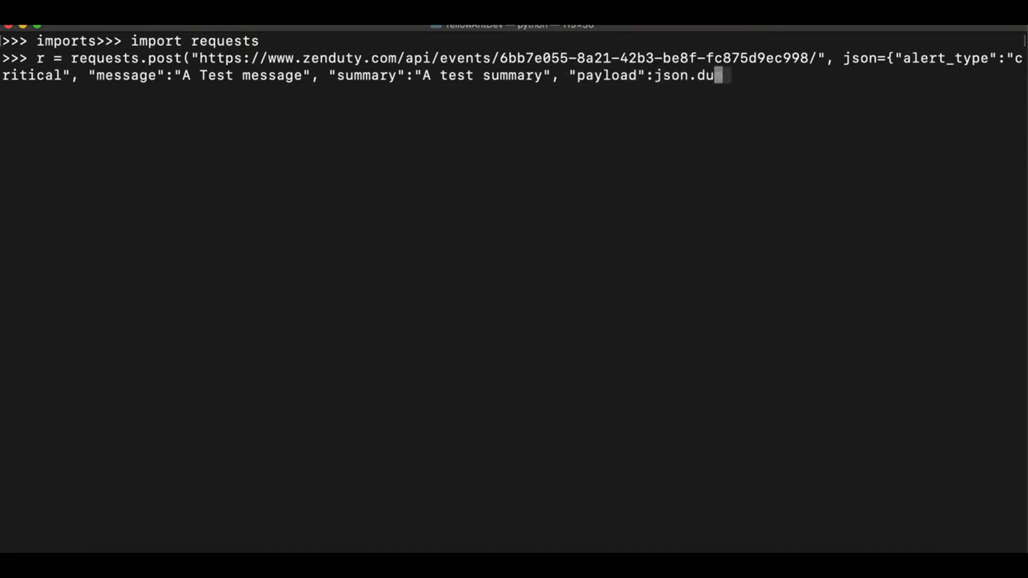
type("mps({\"")
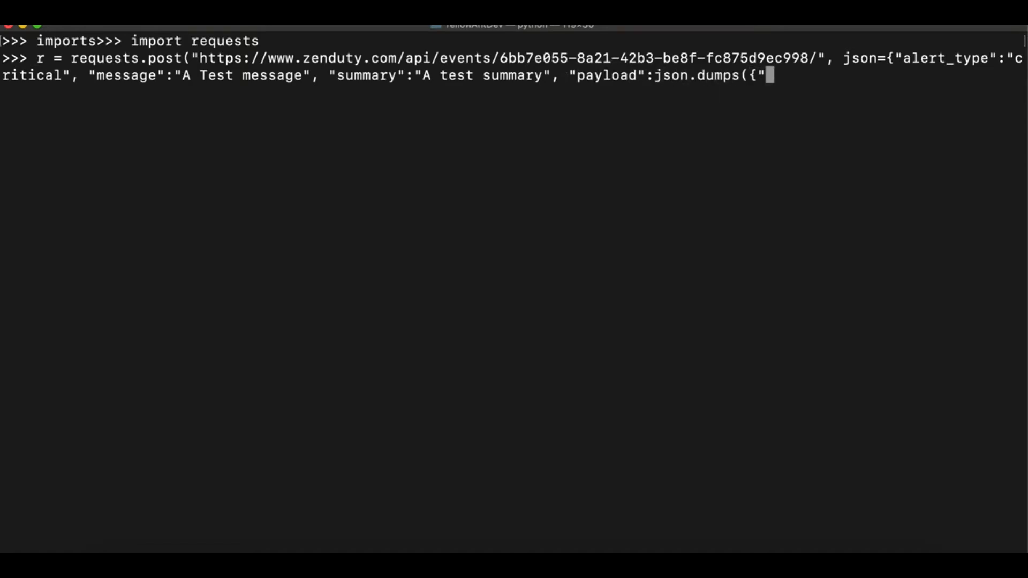
type("a")
type("\":1}")
type(")")
type("})")
key("Return")
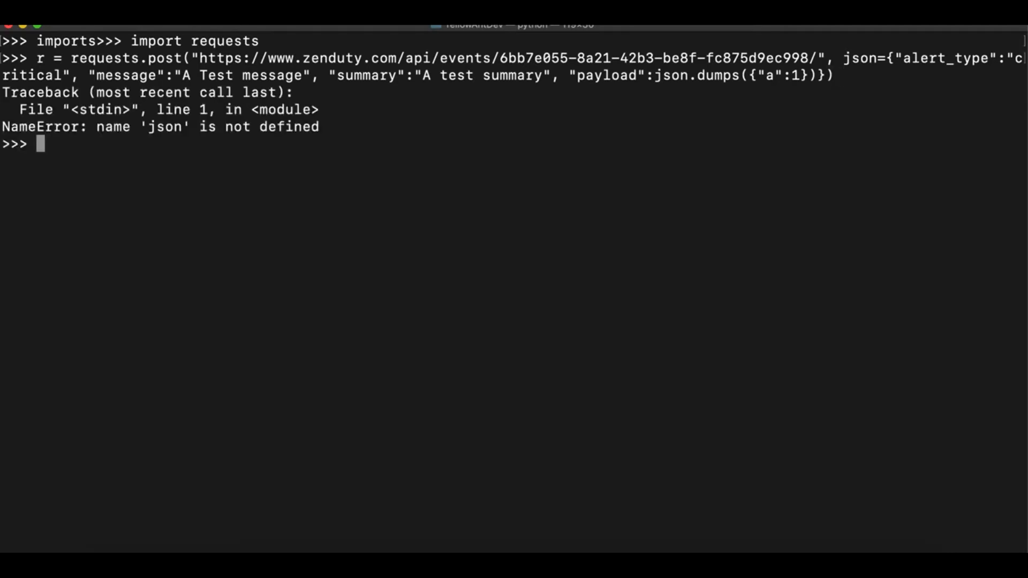
Import json, rerun the alert request, and print r.content to see the response
type("import json")
key("Return")
key("Up")
key("Up")
key("Return")
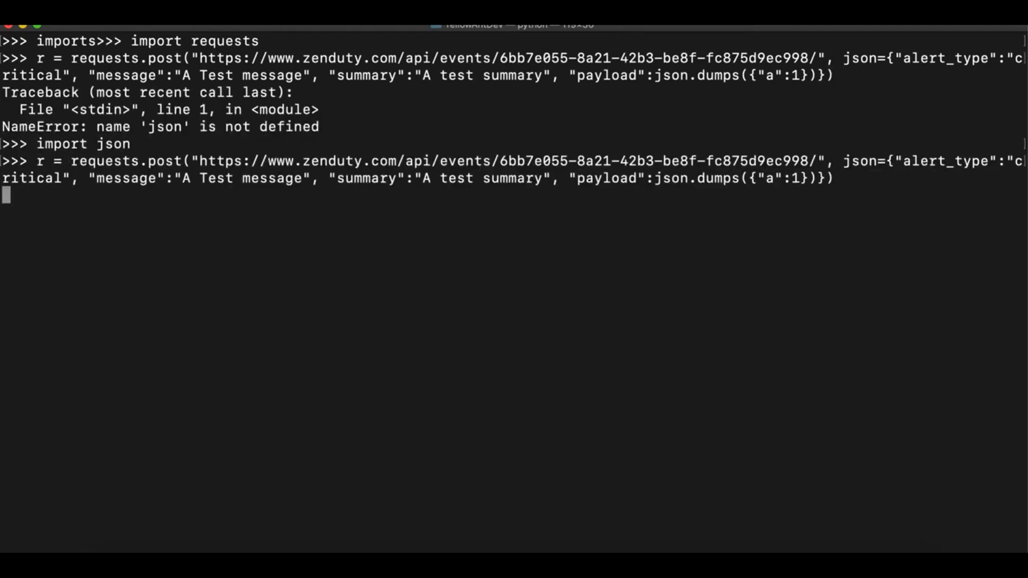
type("r.conten")
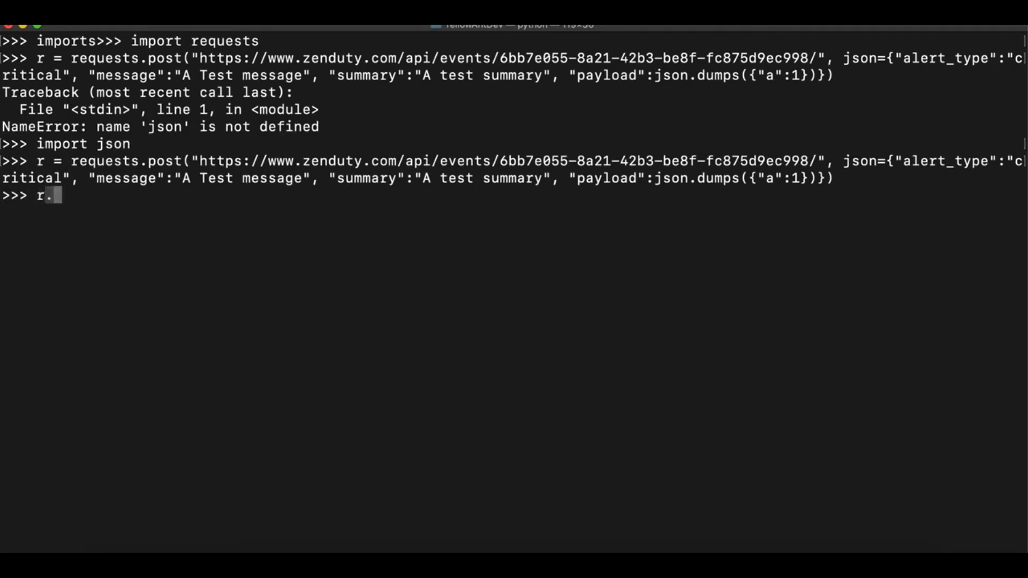
type("t")
key("Return")
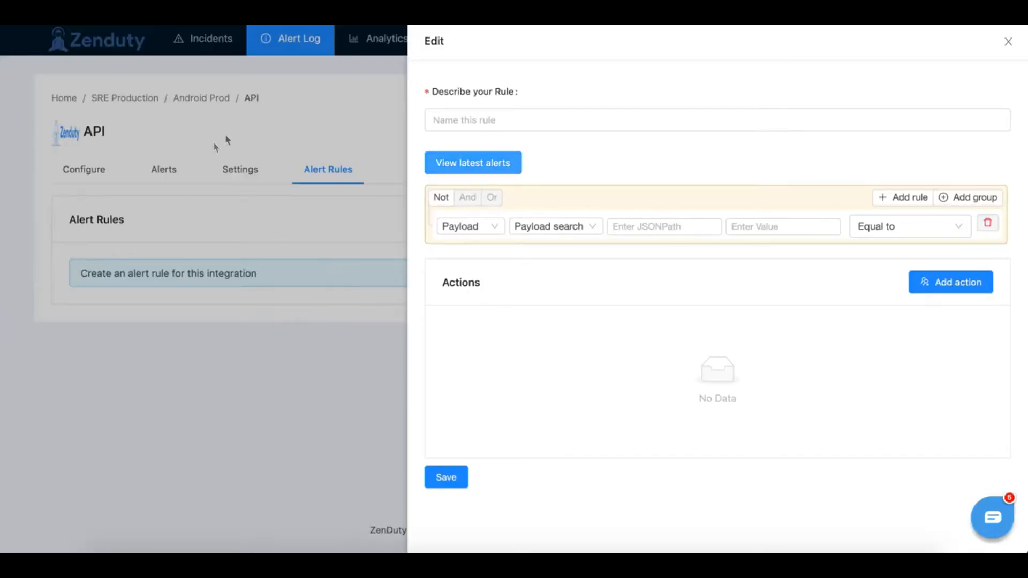
Open incident 3 from the integration's alerts and inspect its alert payload {"a":1}
left_click(1008, 42)
left_click(186, 169)
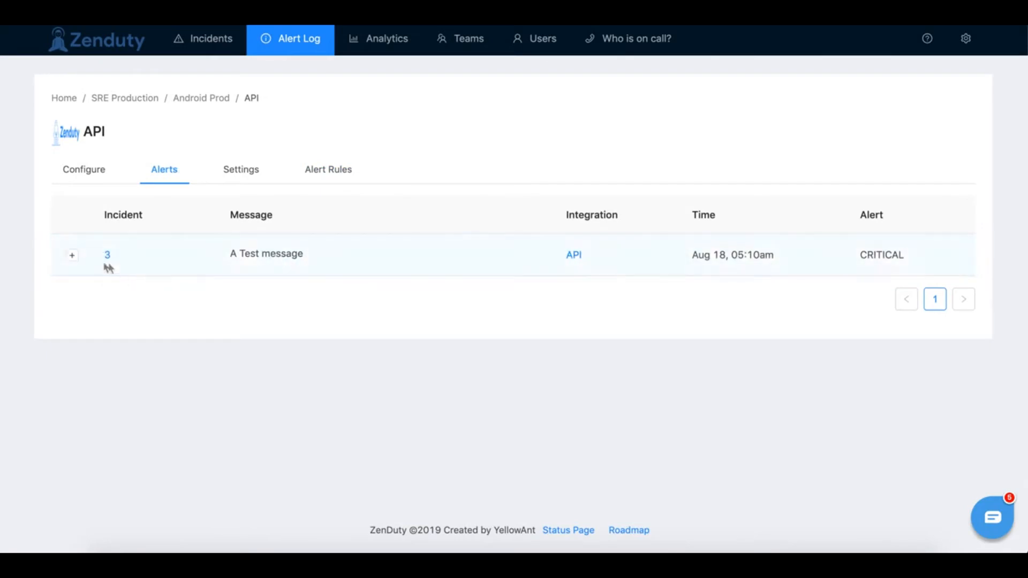
left_click(108, 255)
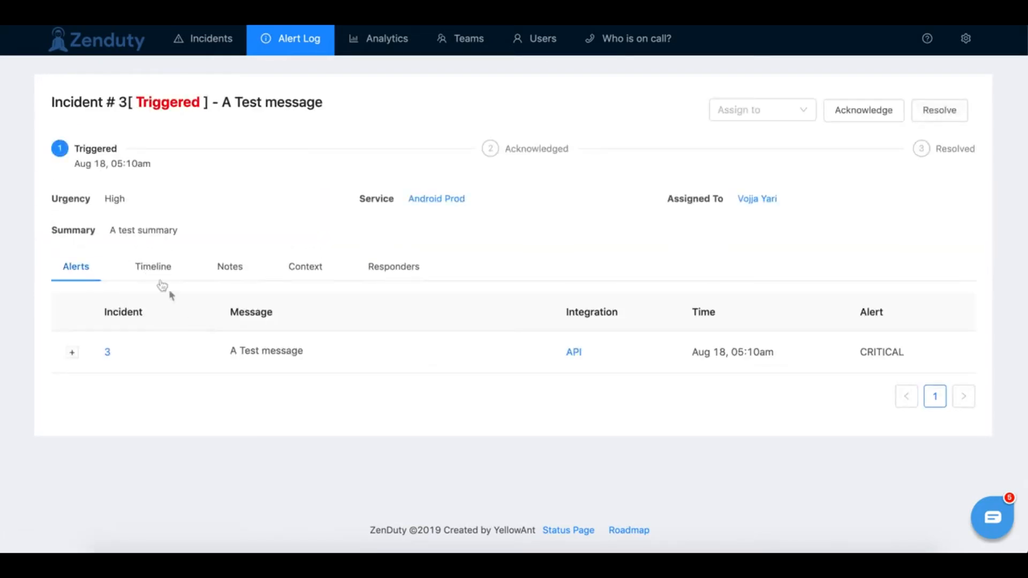
left_click(72, 352)
scroll(261, 329, "down", 2)
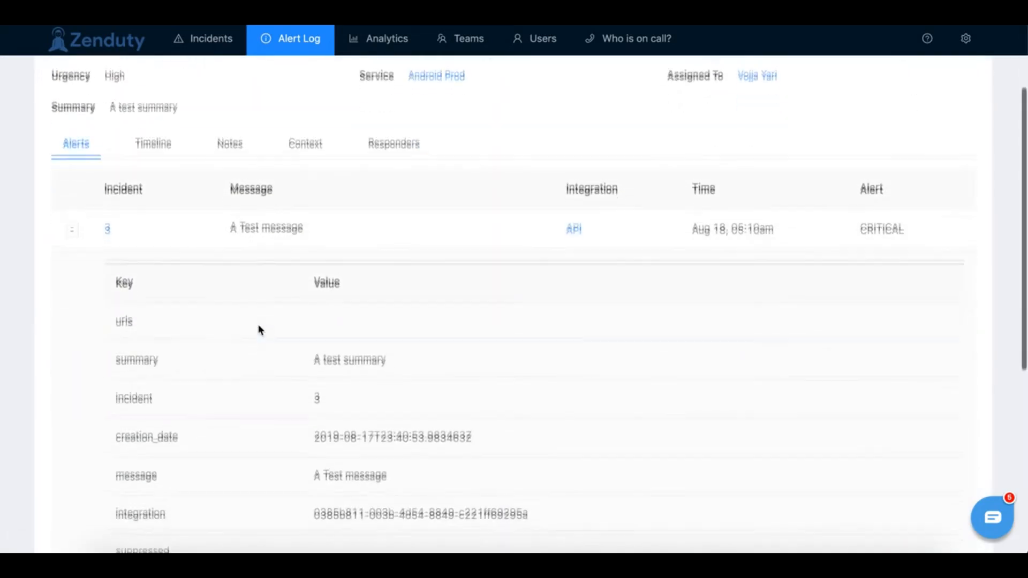
scroll(225, 327, "down", 6)
left_click(316, 403)
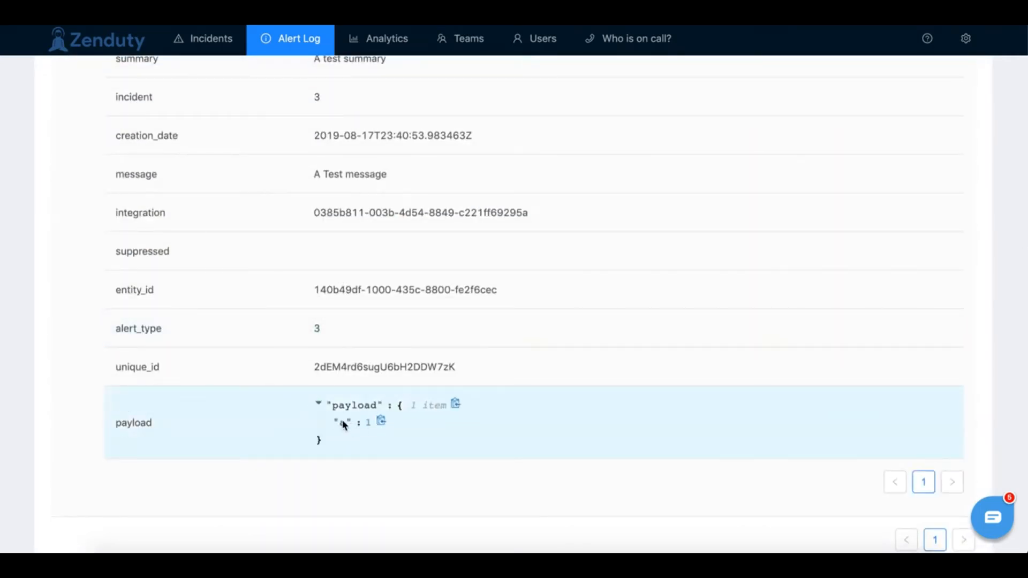
scroll(334, 424, "up", 7)
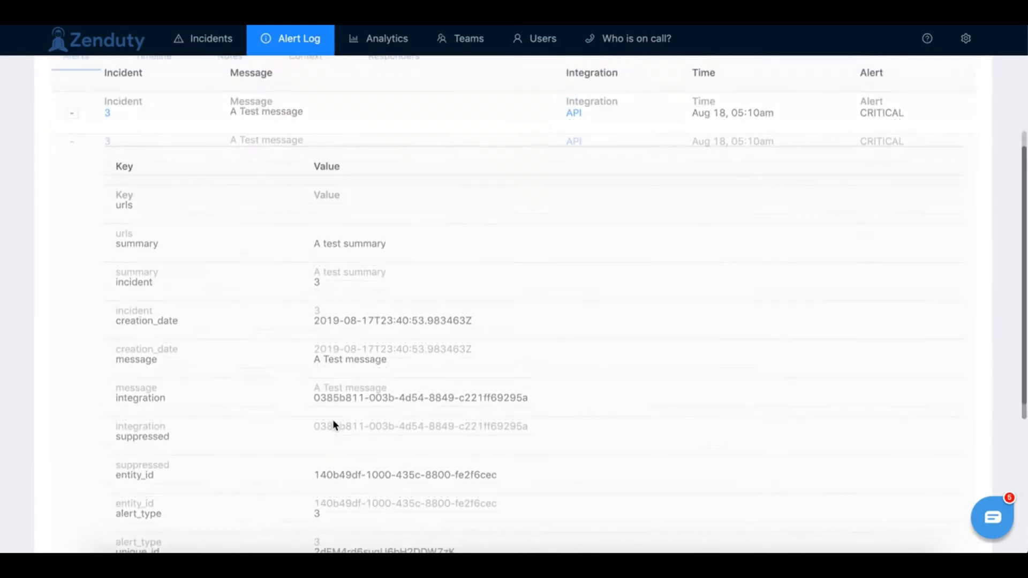
left_click(153, 215)
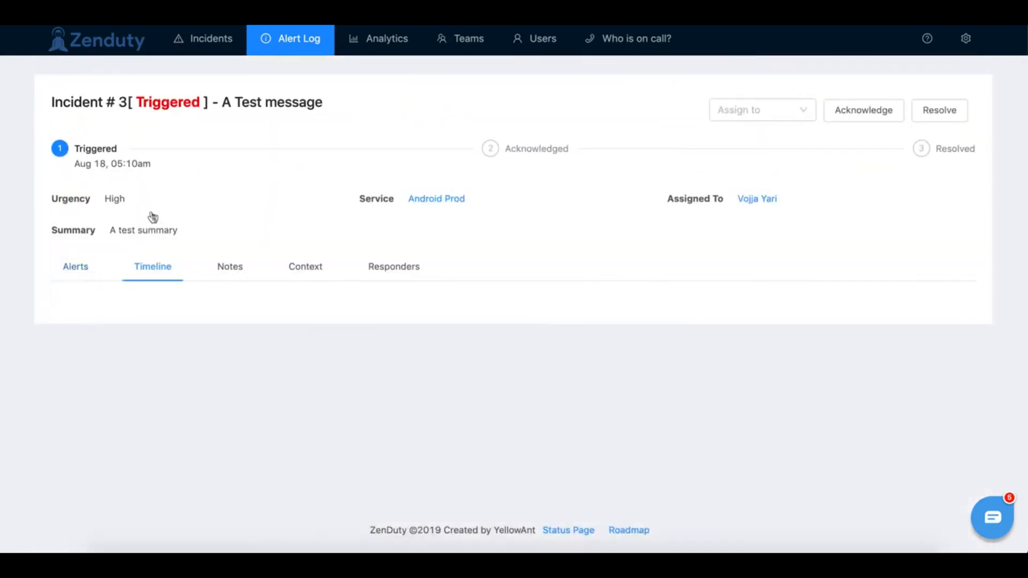
left_click(70, 269)
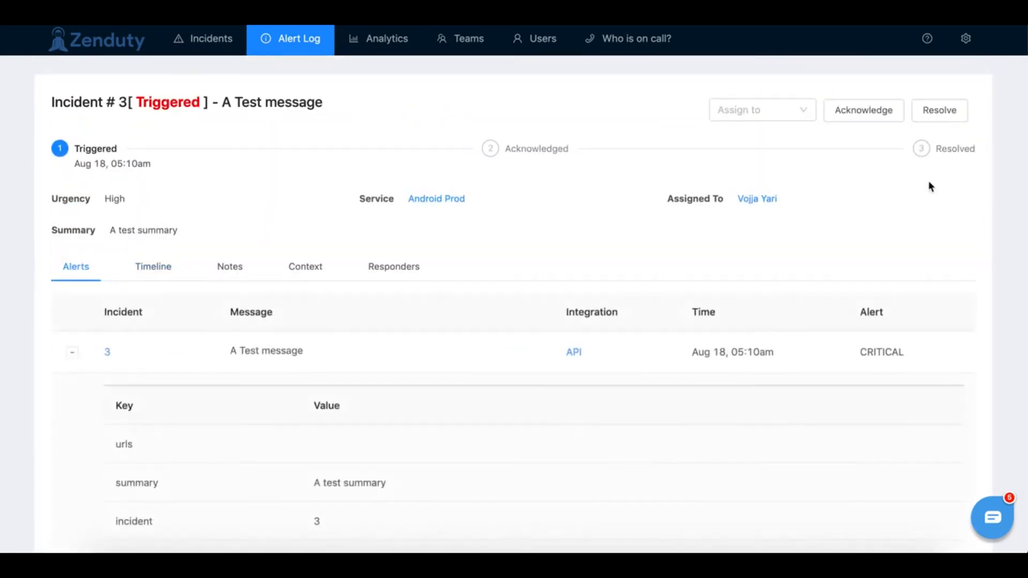
Acknowledge and resolve incident 3, then return to the API integration page
left_click(873, 113)
left_click(928, 117)
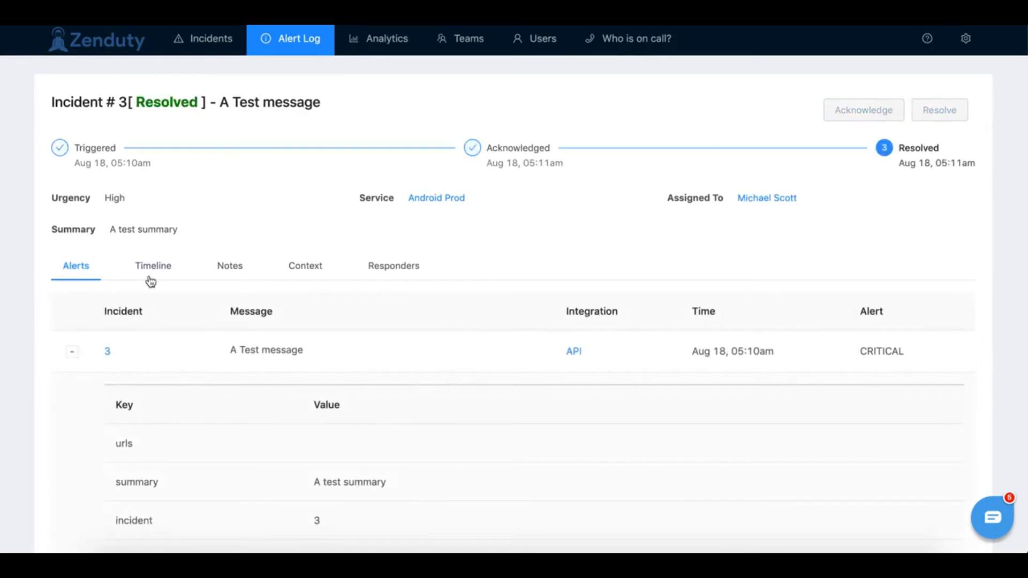
left_click(72, 354)
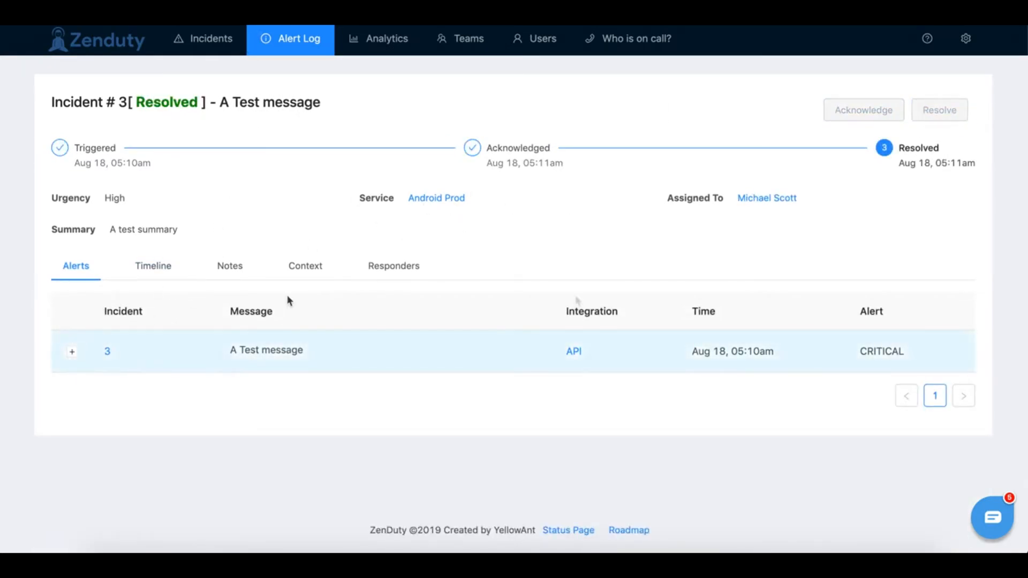
left_click(572, 353)
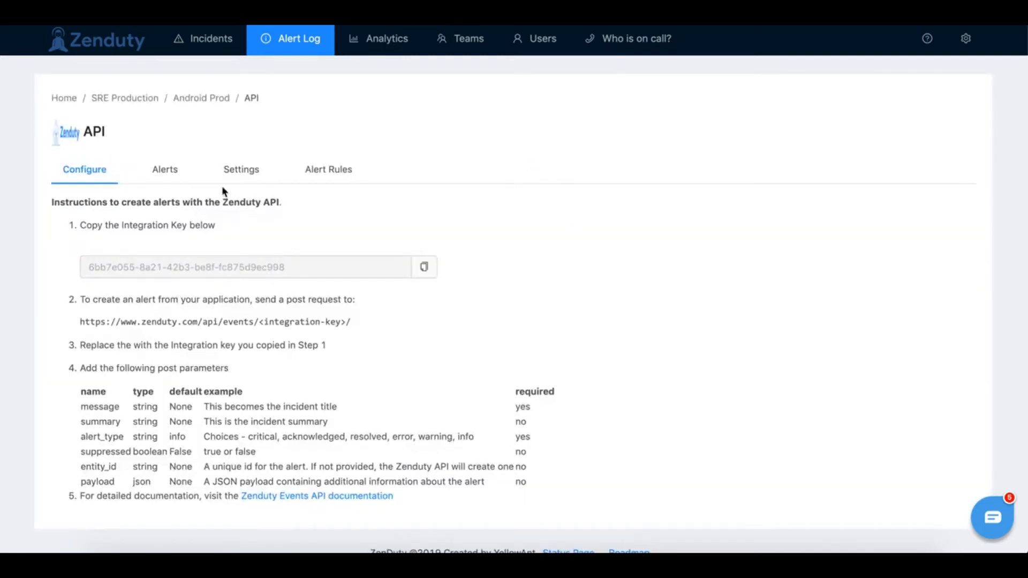
Create a new alert rule on the API integration with its condition field set to Payload
left_click(336, 180)
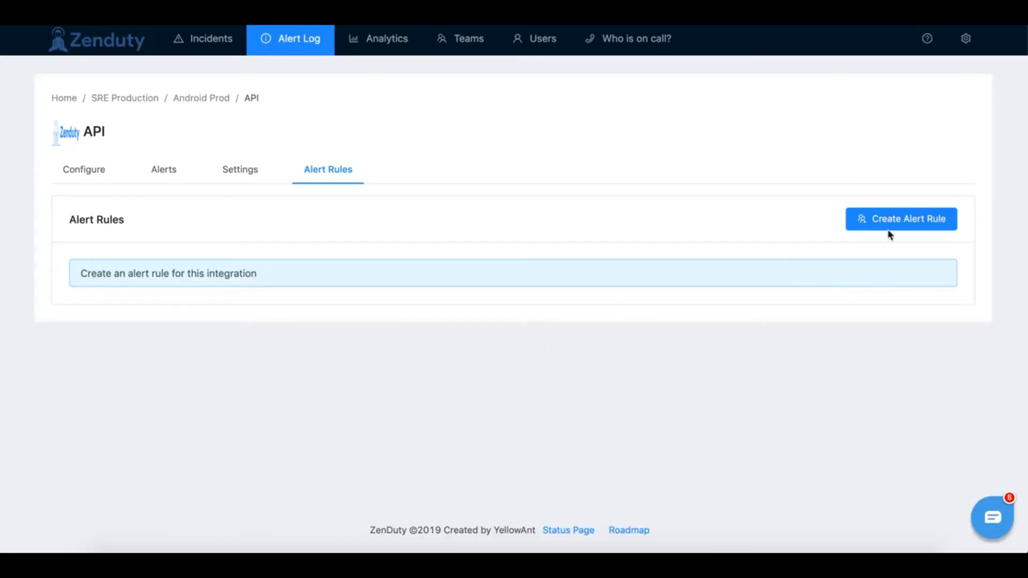
left_click(891, 227)
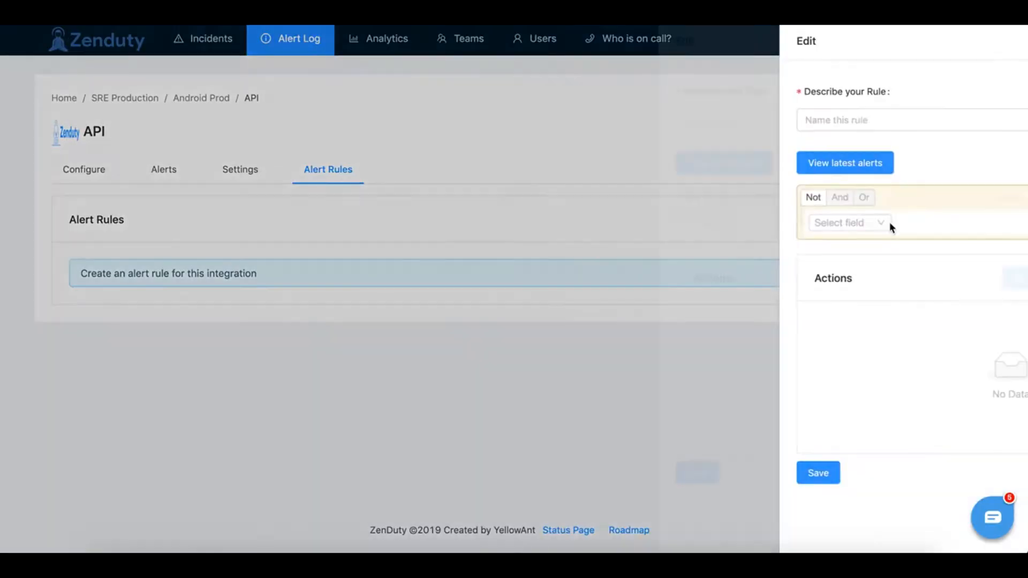
left_click(626, 220)
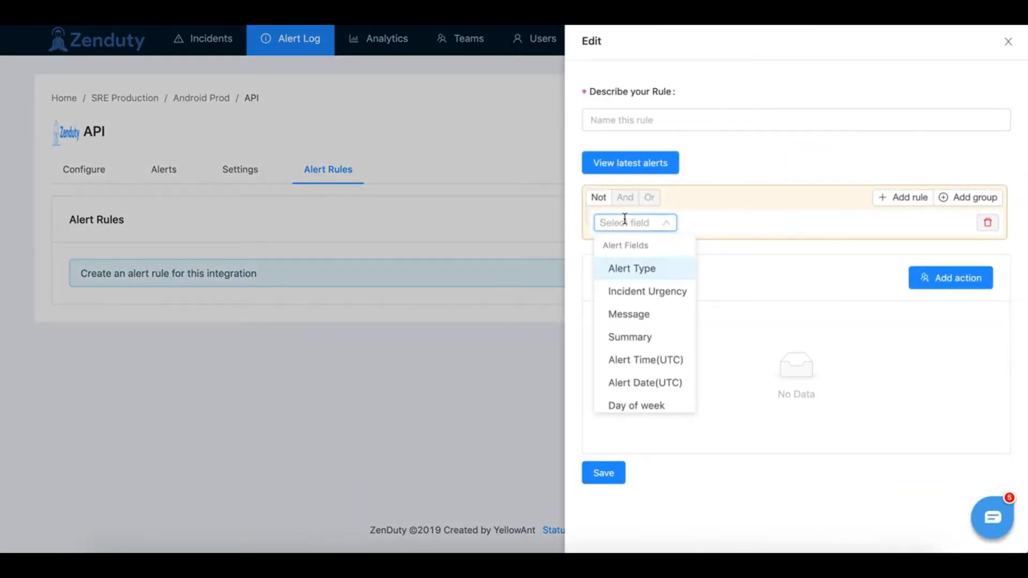
scroll(638, 358, "down", 2)
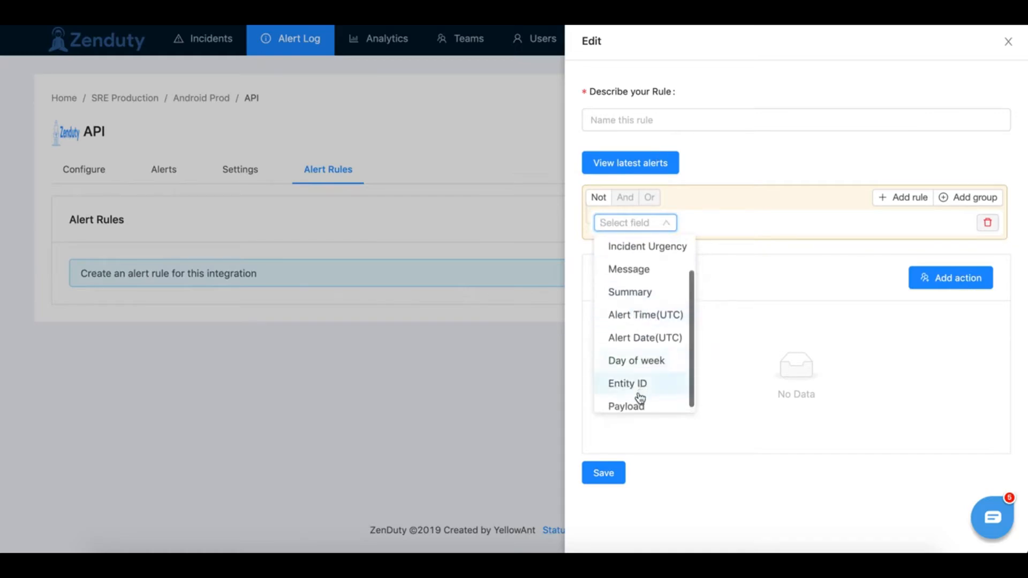
left_click(636, 406)
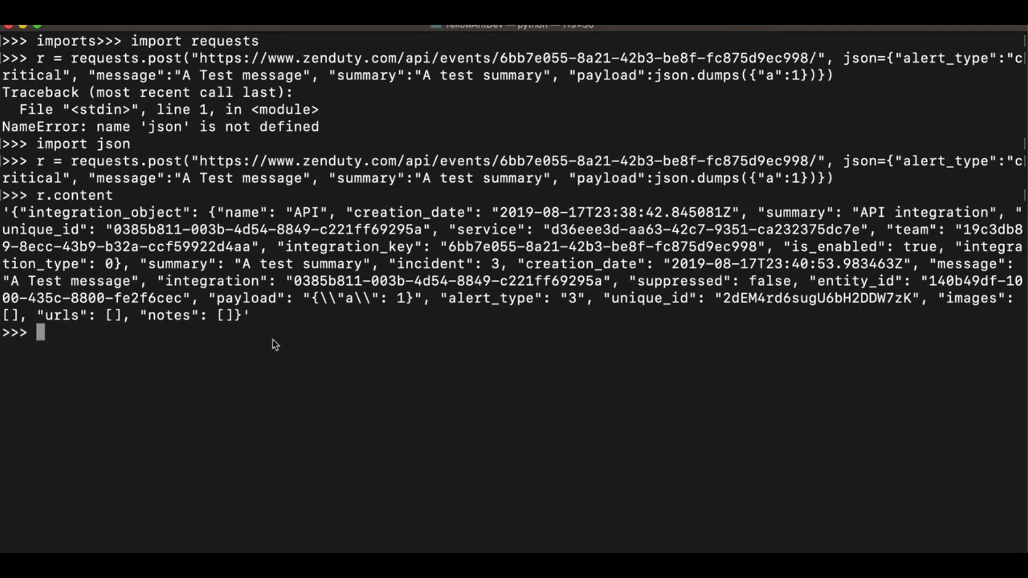
Recall the alert-posting request in the terminal and move the cursor back toward its payload value
key("Up")
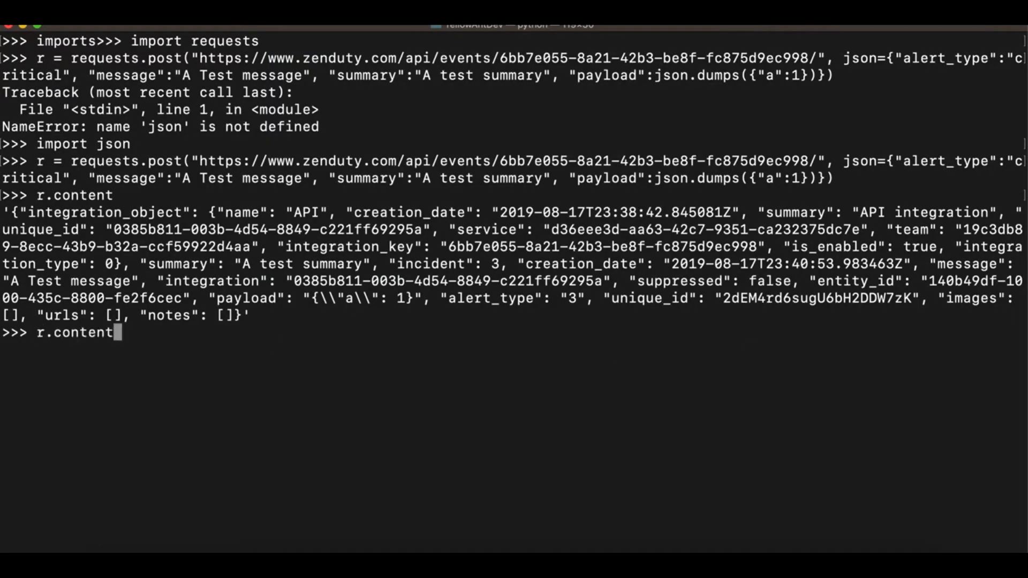
key("Up")
key("Left")
key("Left")
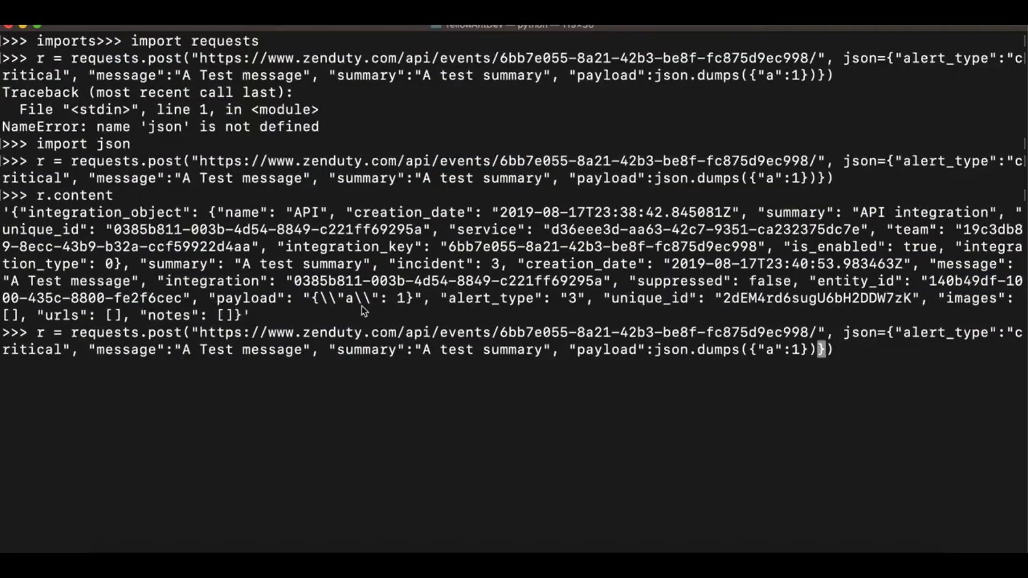
key("Left")
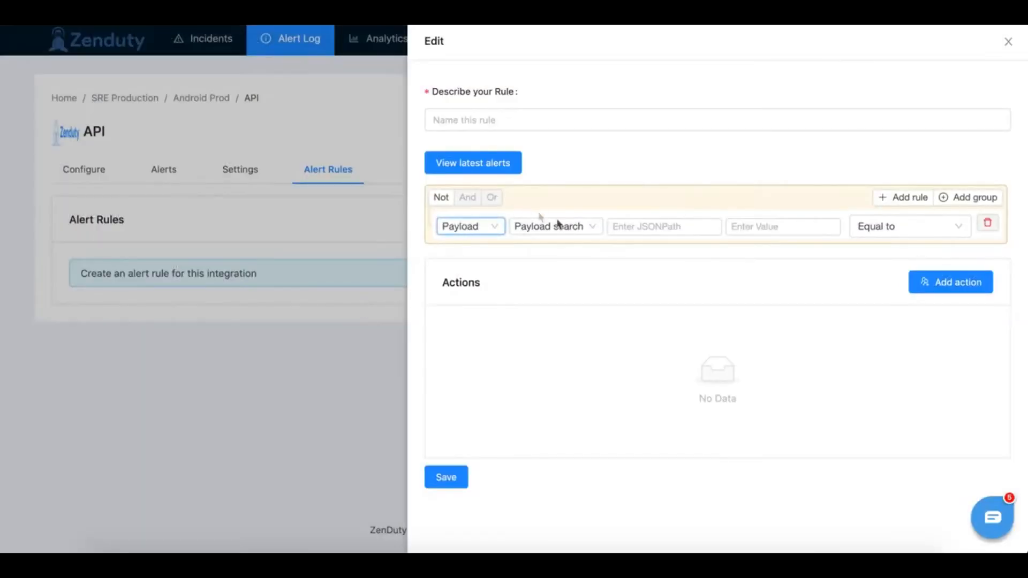
Add a payload condition matching JSONPath $.a Greater than 6
left_click(653, 224)
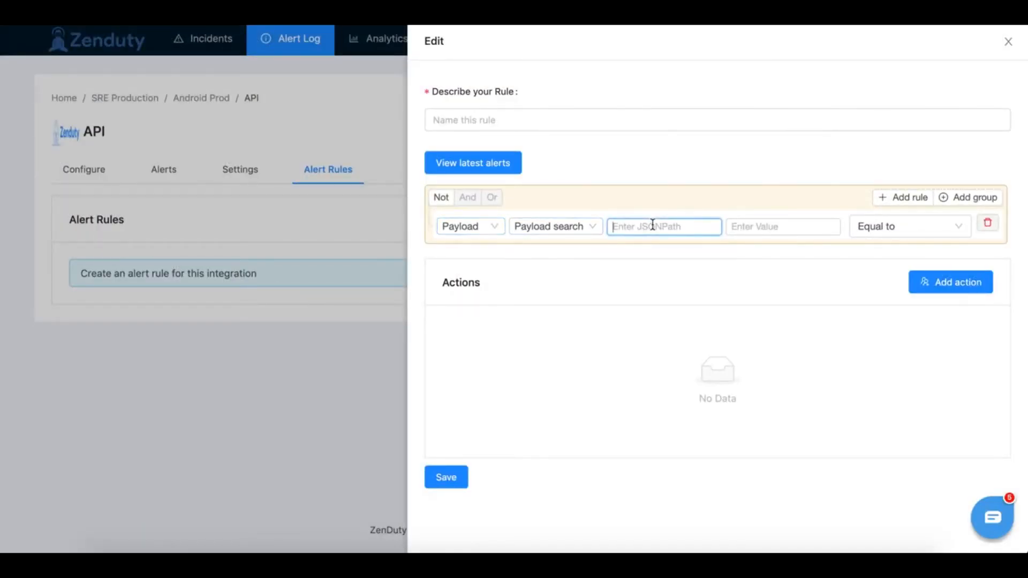
type("$")
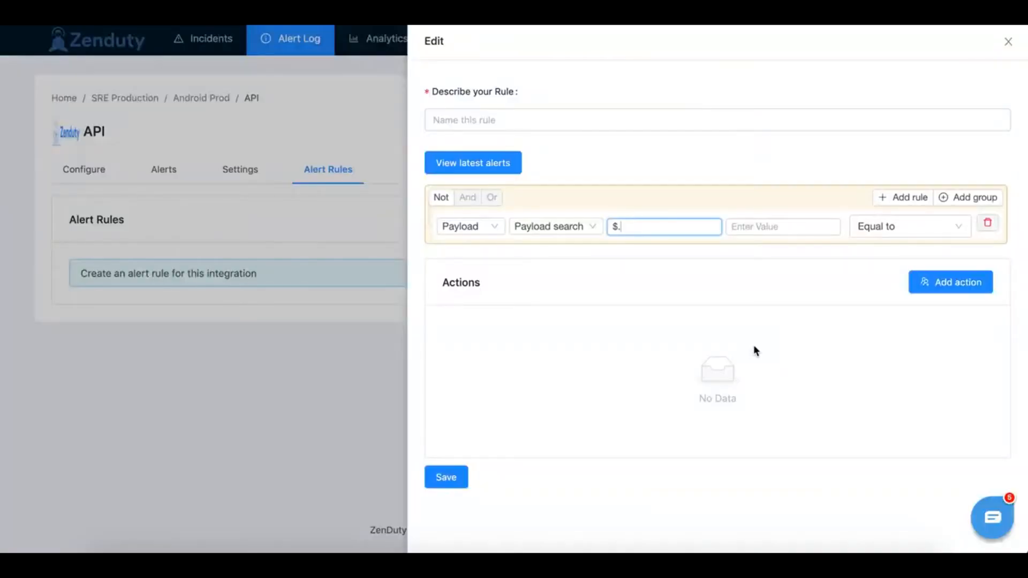
type("a")
left_click(741, 227)
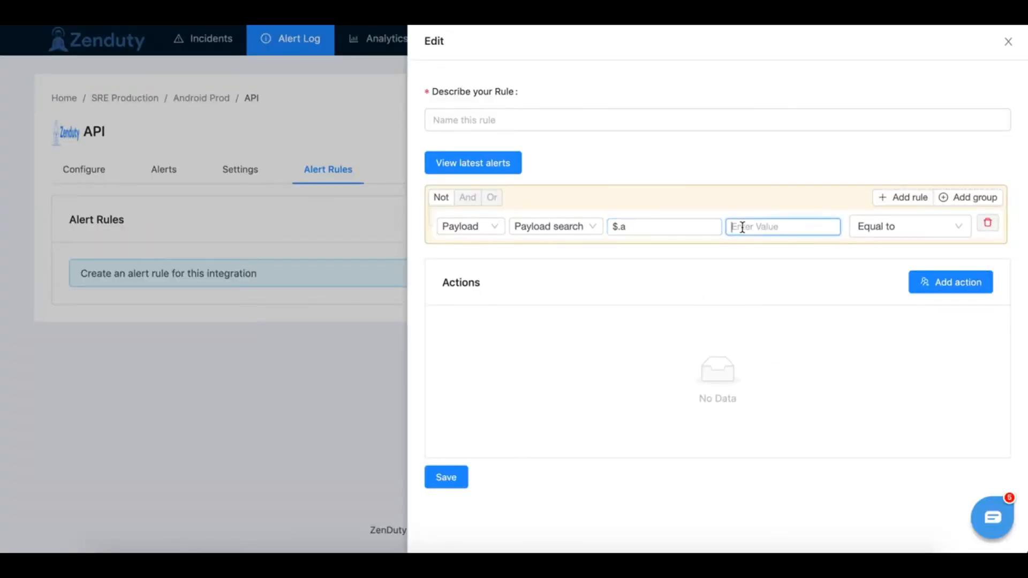
left_click(932, 226)
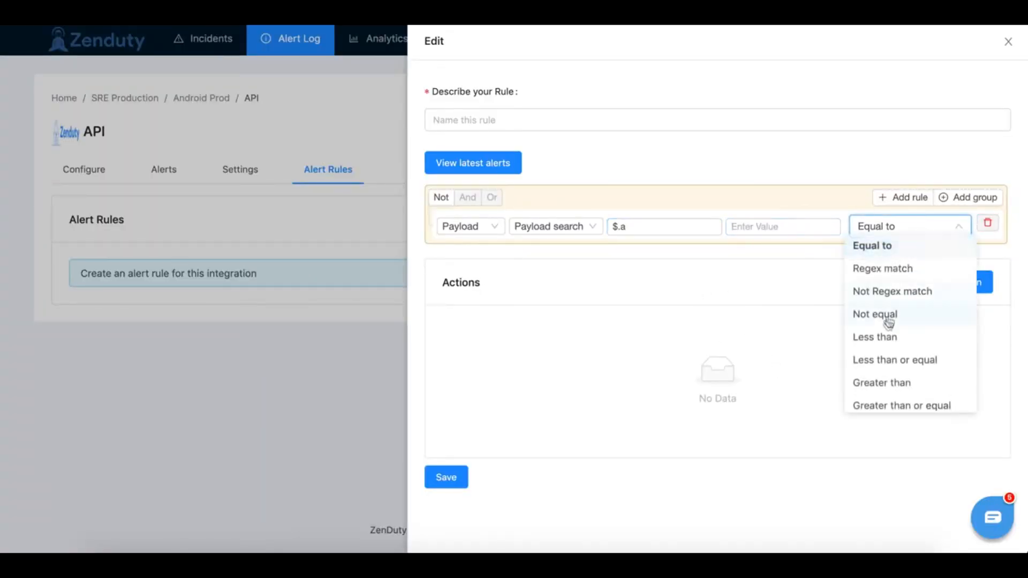
left_click(883, 382)
left_click(772, 226)
type("6")
Add a Suppress alert action to the rule and save it
left_click(965, 294)
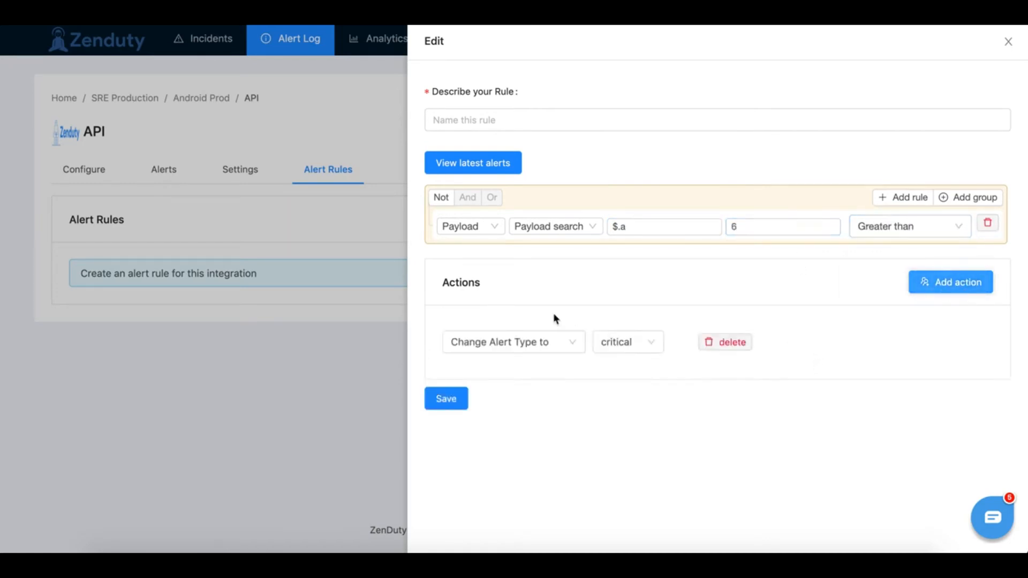
left_click(522, 346)
left_click(492, 394)
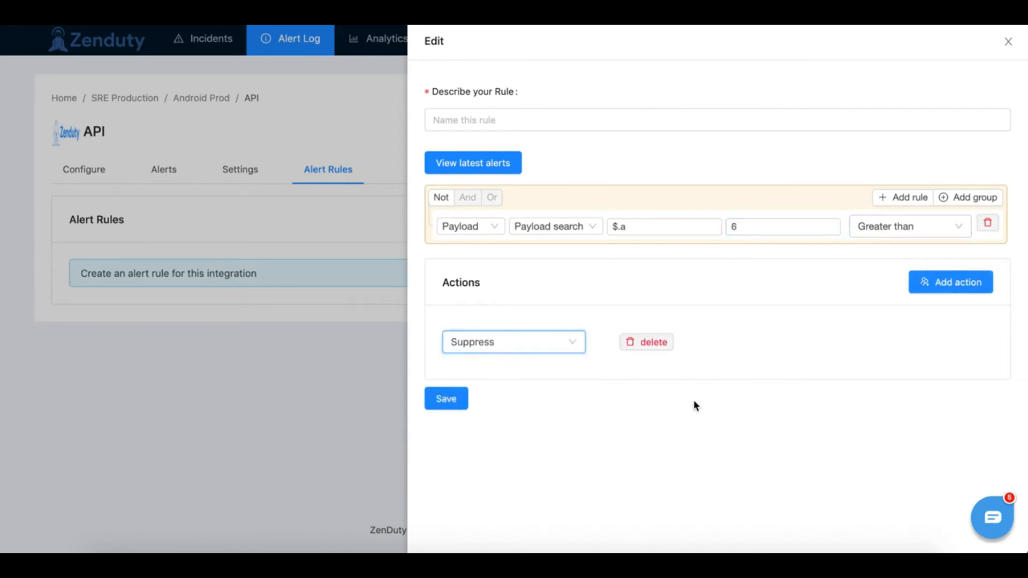
left_click(449, 400)
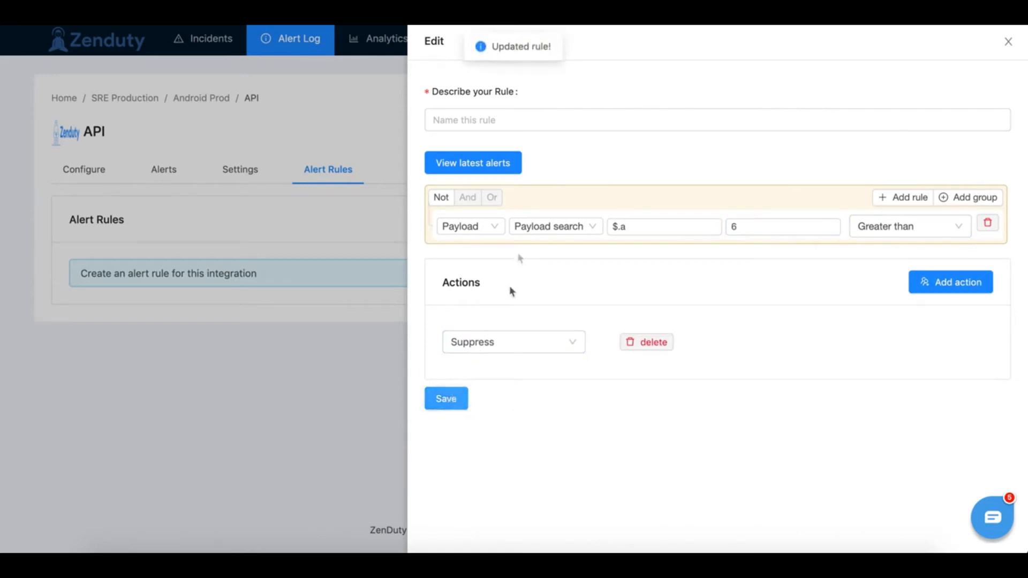
Name the rule 'Alert suppression on payload param', save it, and close the editor
left_click(503, 120)
type("ALe")
key("BackSpace")
key("BackSpace")
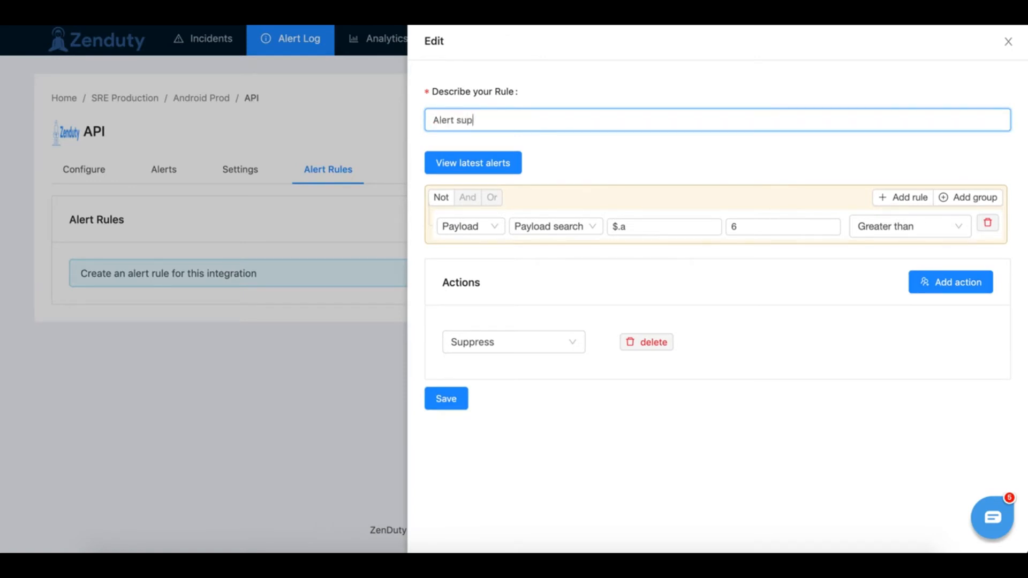
type("ion on payload param")
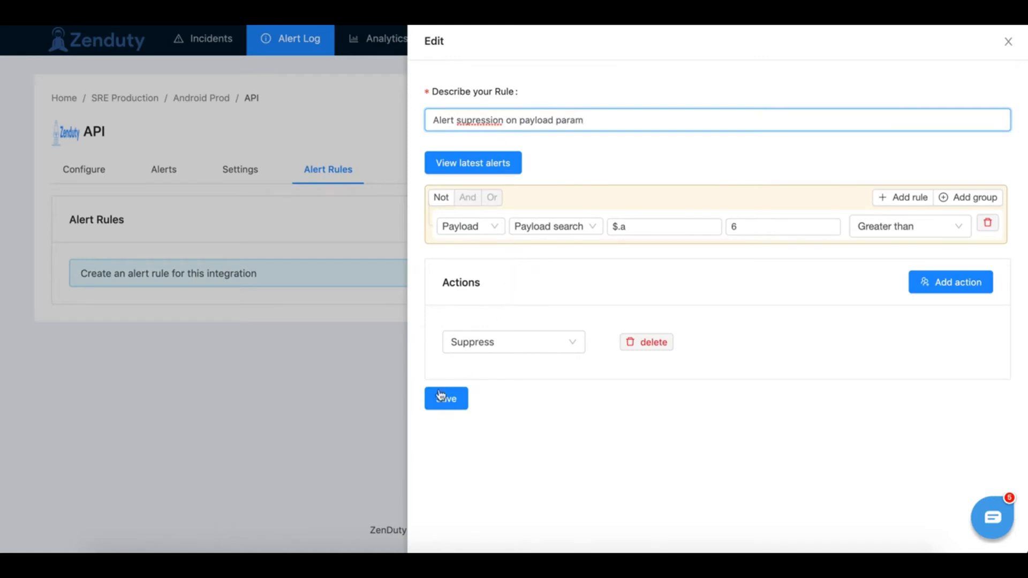
left_click(472, 120)
type("p")
left_click(449, 399)
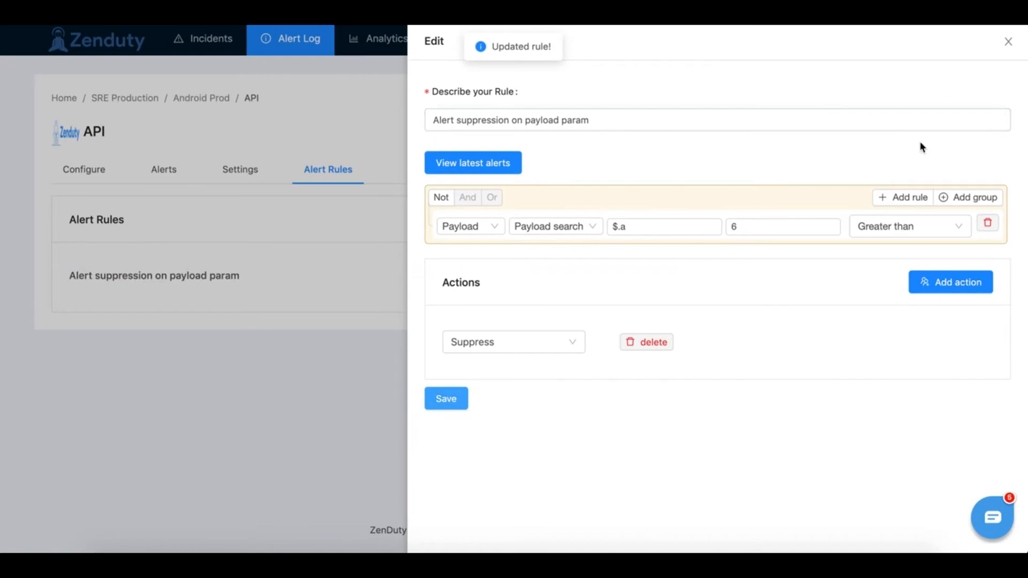
left_click(1008, 42)
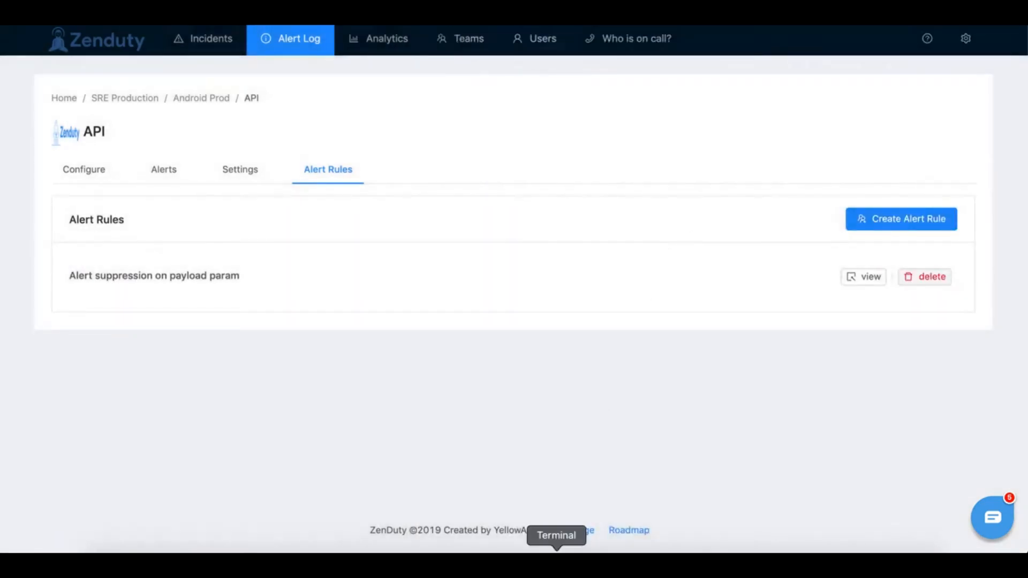
left_click(527, 530)
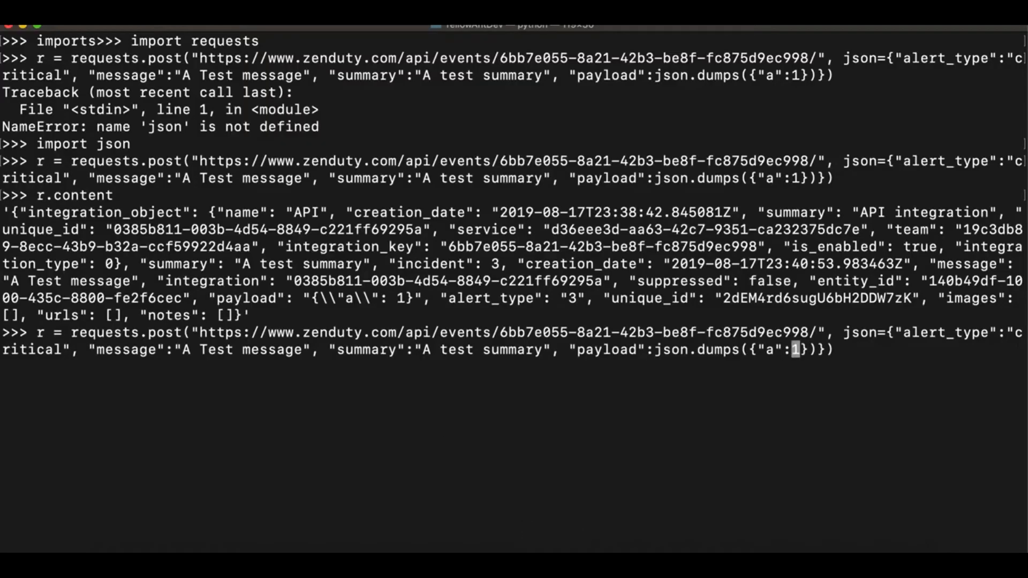
Resend the test alert with payload a set to 3 and review the suppression rule
key("BackSpace")
type("3")
key("Return")
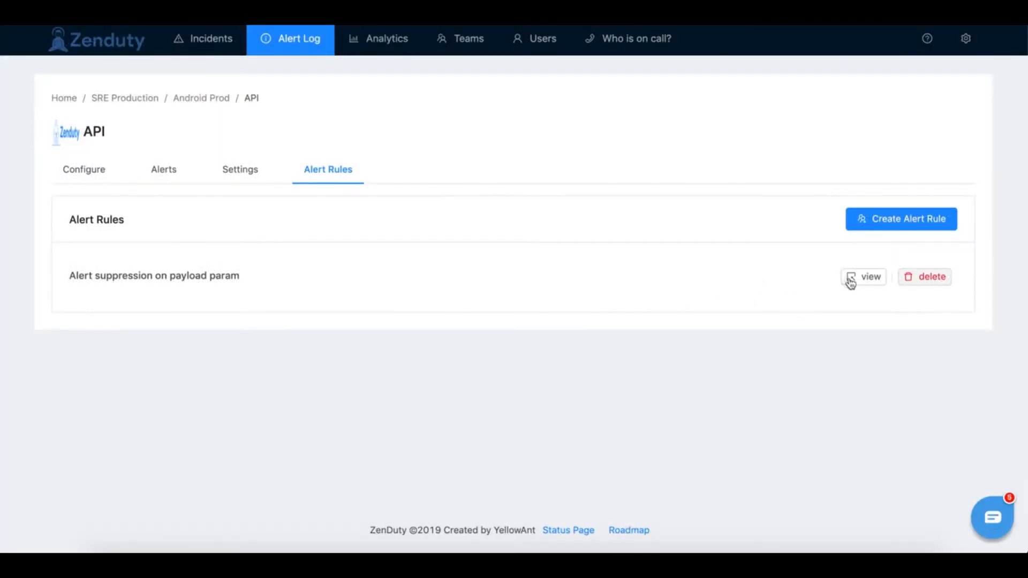
left_click(851, 279)
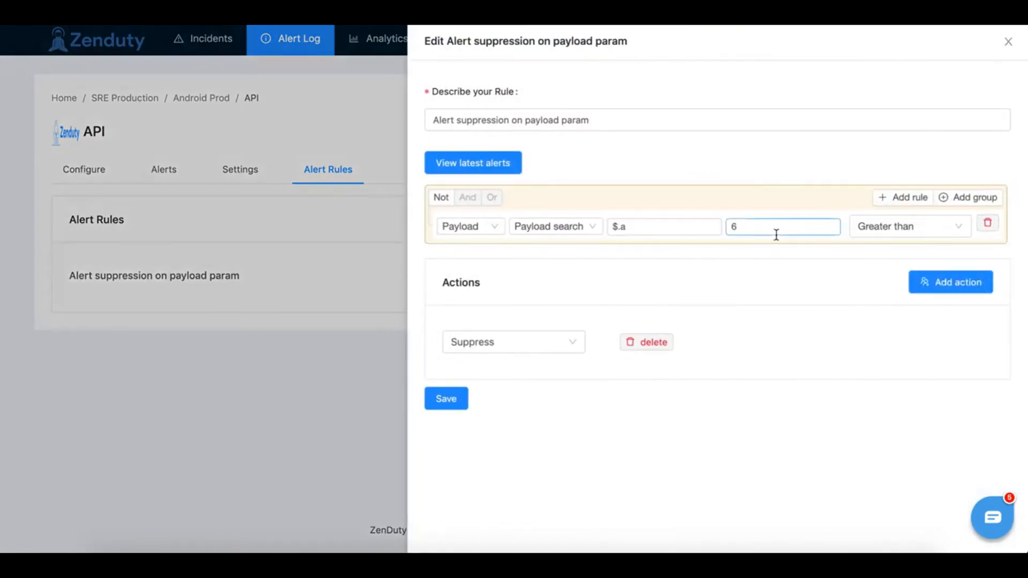
left_click(1008, 42)
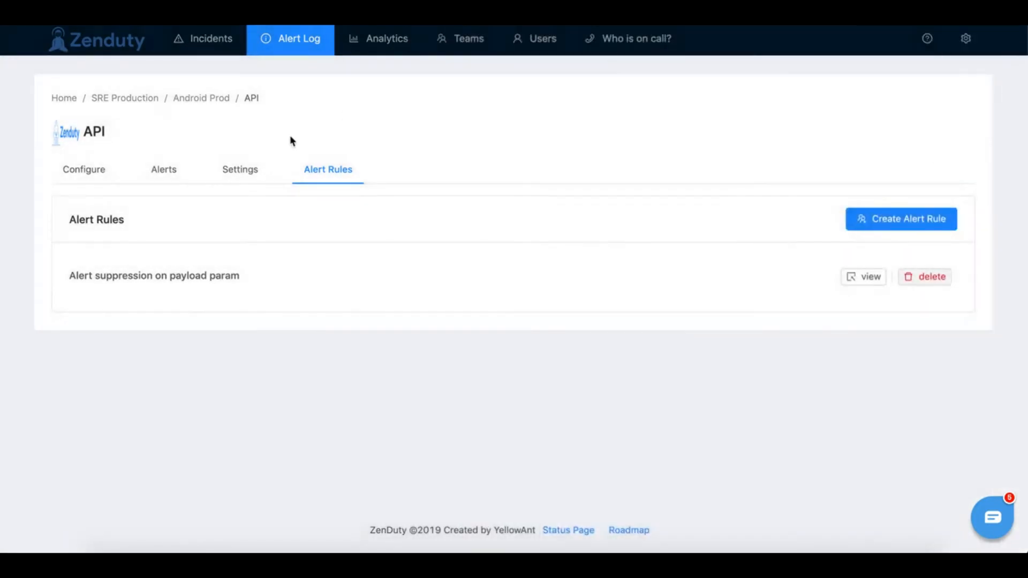
Inspect incident 4's alert payload, then go to the Alert Log
left_click(208, 41)
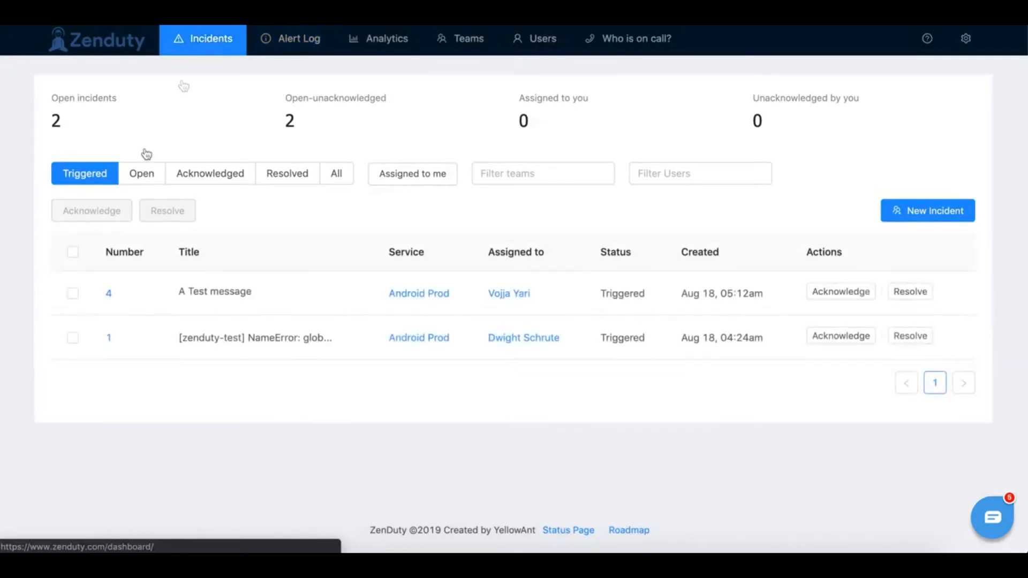
left_click(109, 294)
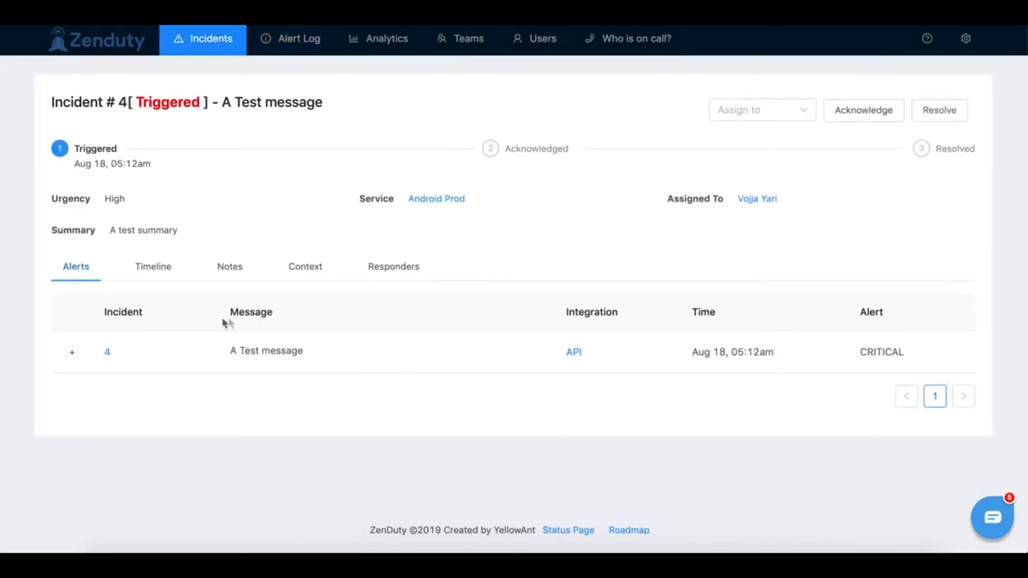
left_click(72, 355)
scroll(244, 344, "down", 7)
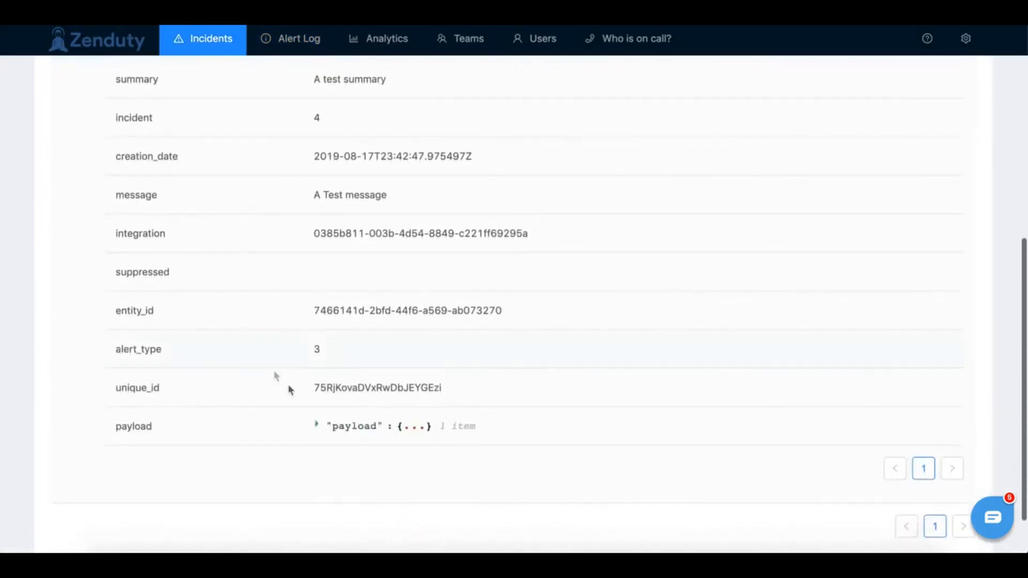
left_click(317, 426)
scroll(368, 353, "up", 10)
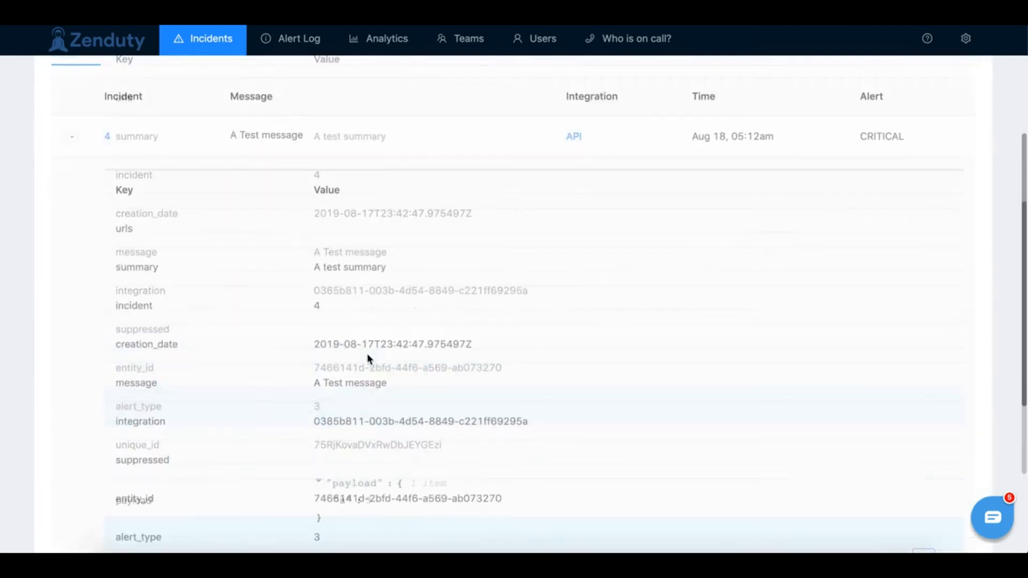
left_click(291, 41)
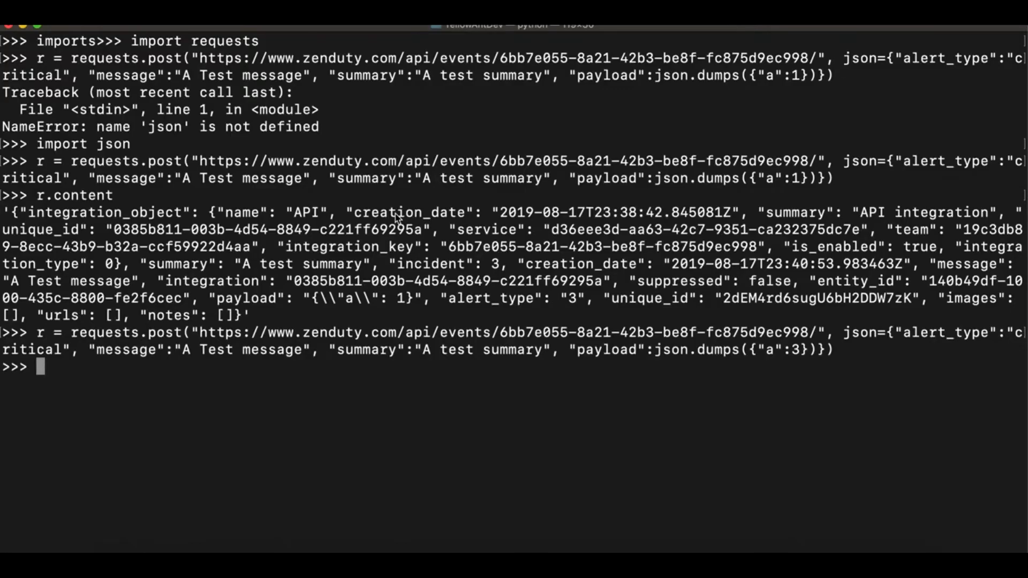
Send the test alert with payload a of 10 and check that no incident appears
key("Up")
key("Left")
key("Left")
key("Left")
key("Left")
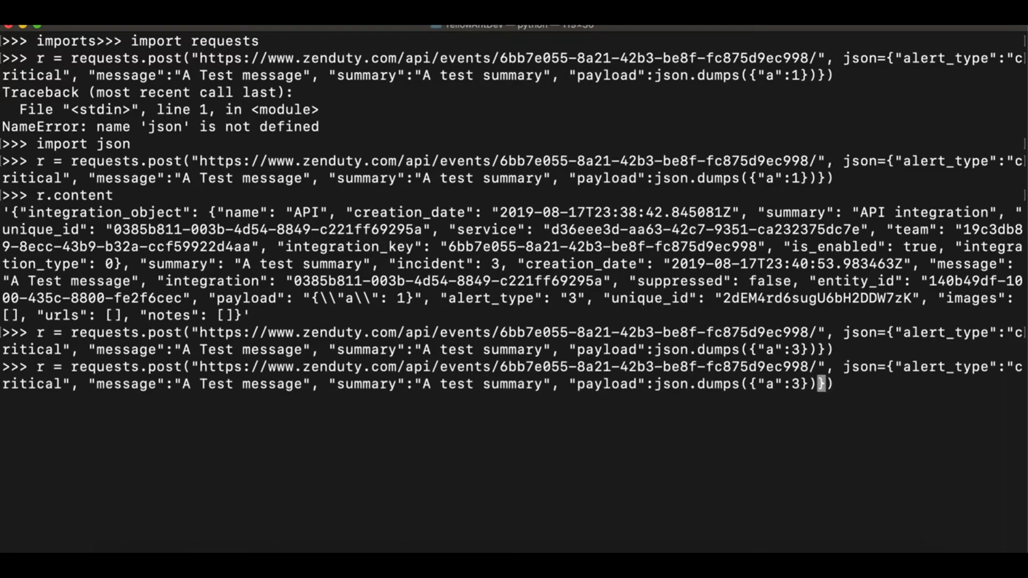
key("BackSpace")
type("10")
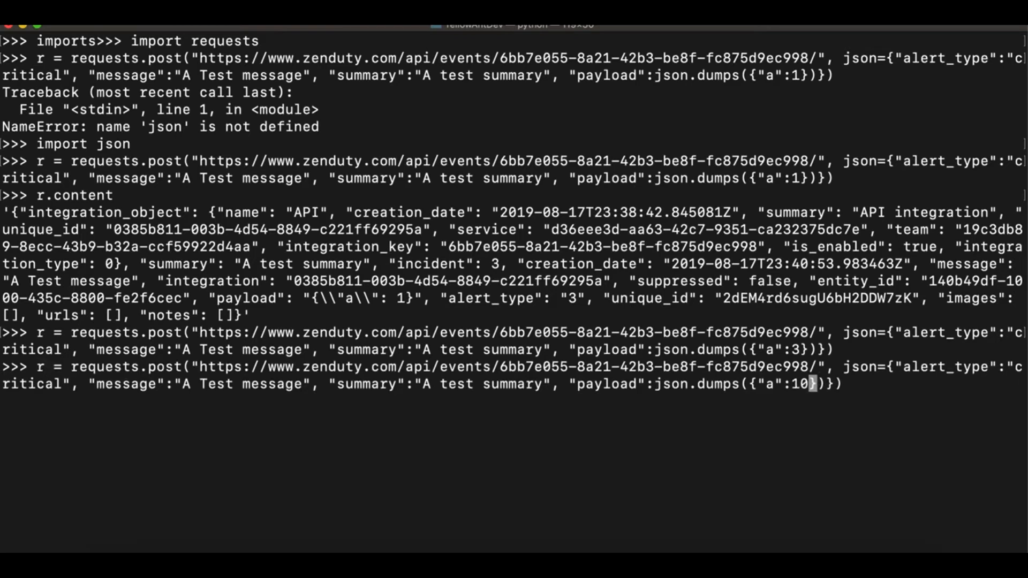
key("Return")
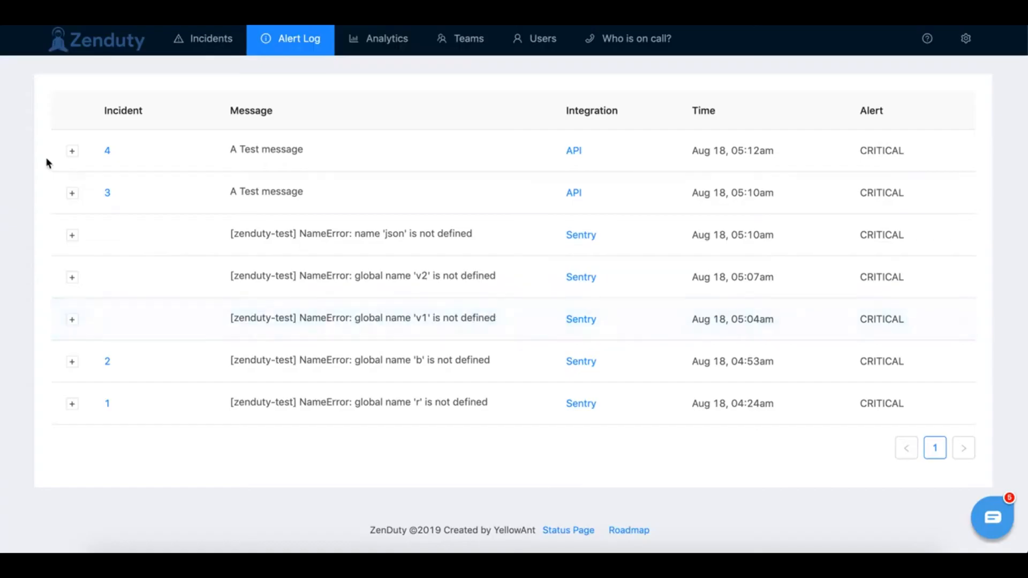
left_click(184, 51)
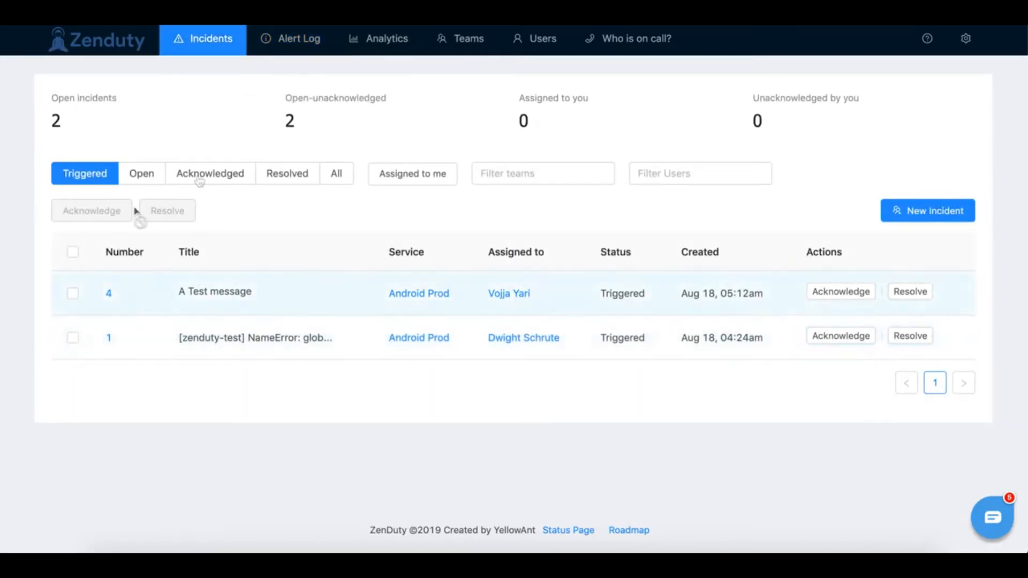
Expand the newest Alert Log entry to verify payload a is 10, then collapse it
left_click(300, 43)
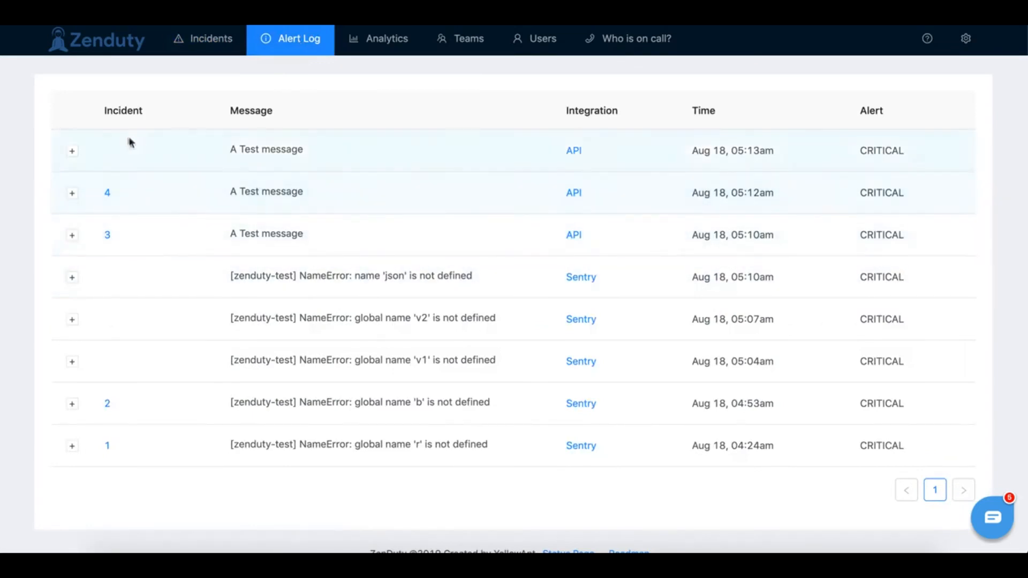
left_click(72, 153)
scroll(394, 316, "down", 5)
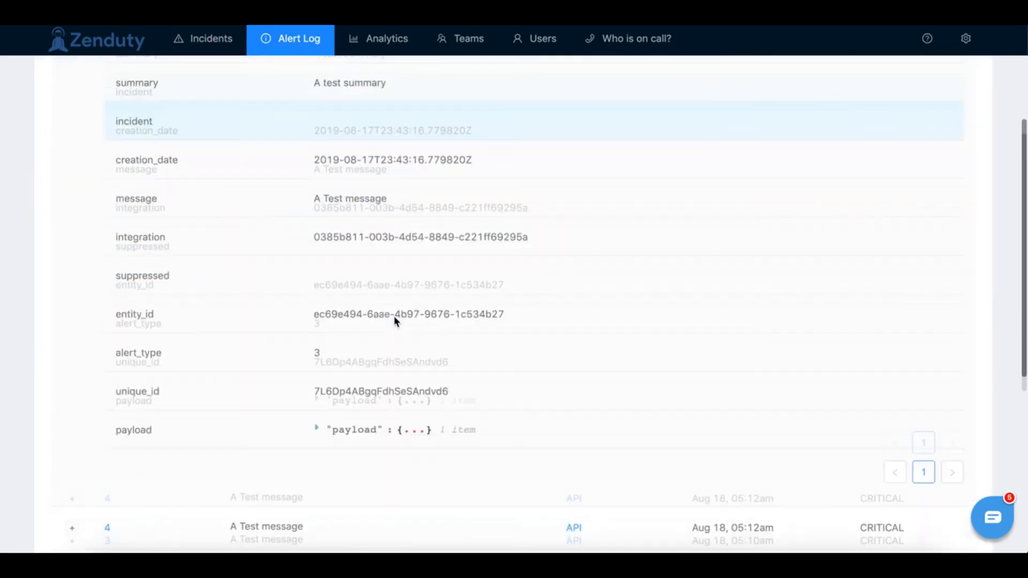
left_click(317, 387)
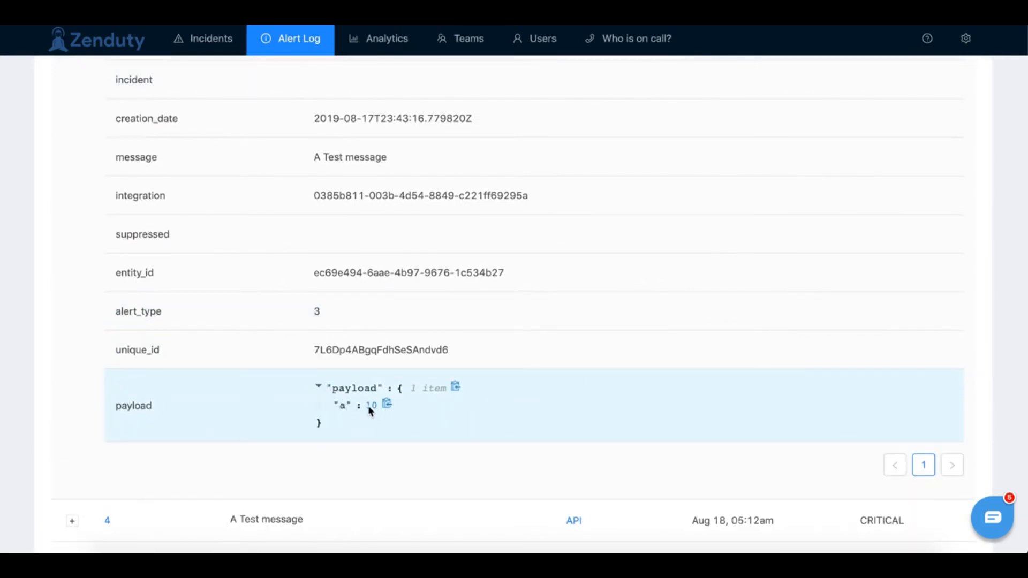
scroll(467, 407, "up", 5)
left_click(72, 153)
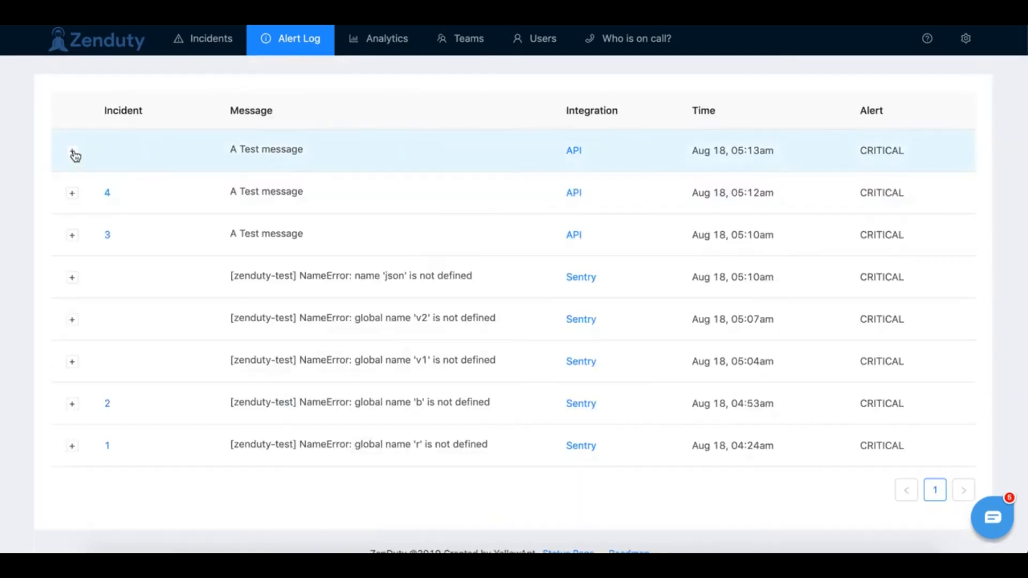
Open the payload suppression rule from the API integration's Alert Rules for editing
left_click(579, 151)
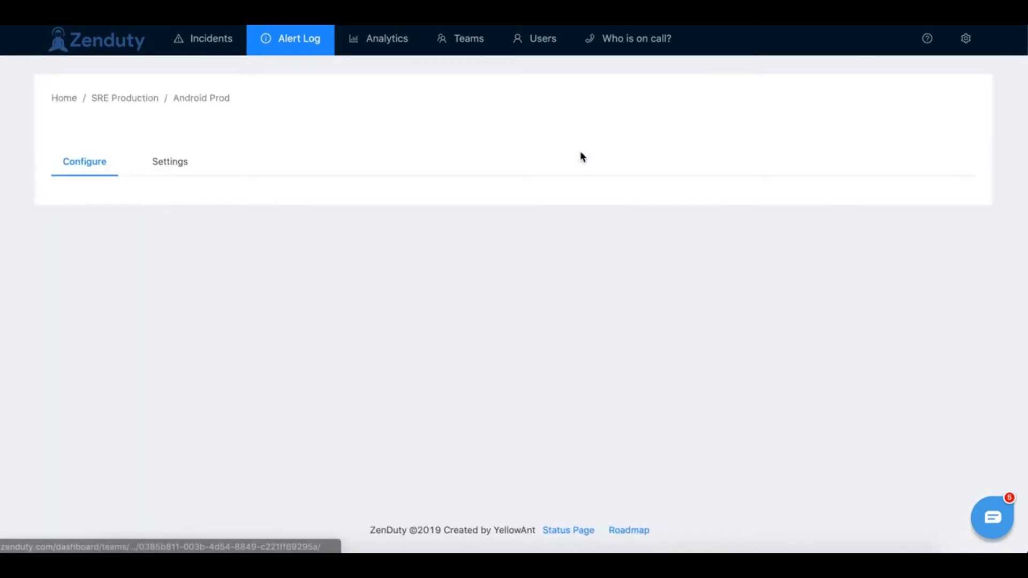
left_click(323, 173)
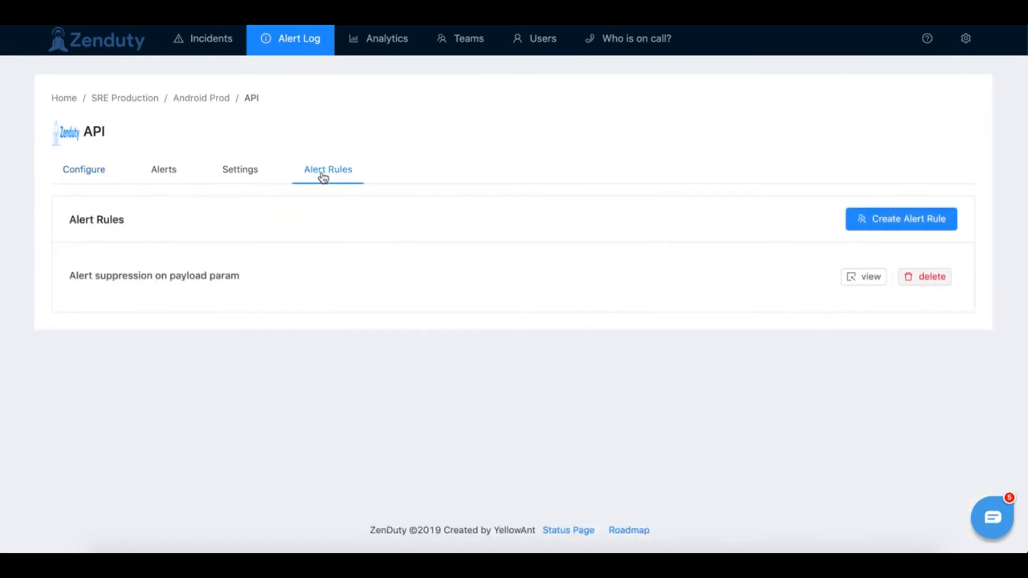
left_click(868, 284)
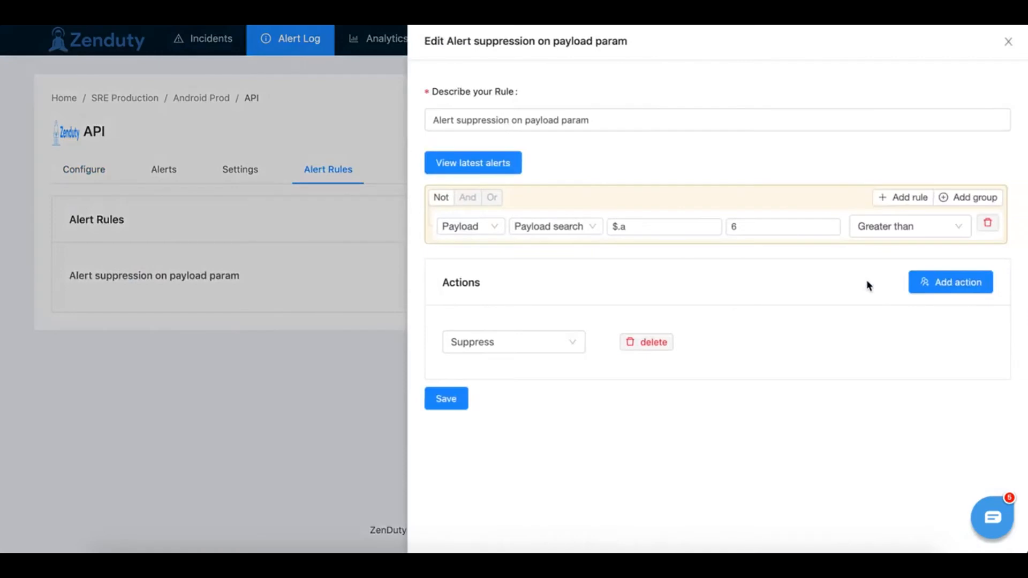
left_click(782, 235)
left_click(667, 226)
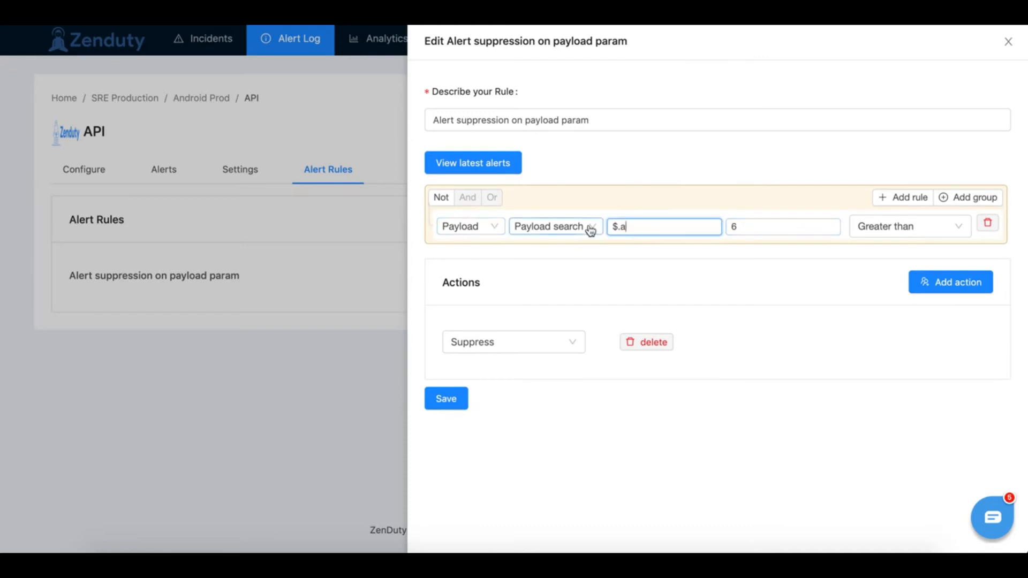
Add a second condition joined with Or: Message Contains
left_click(909, 198)
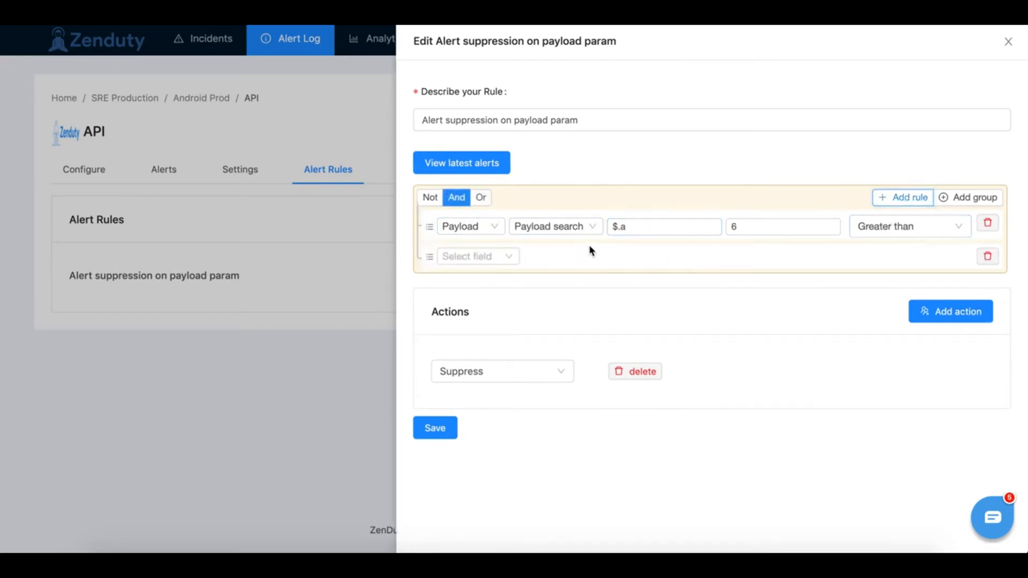
left_click(485, 198)
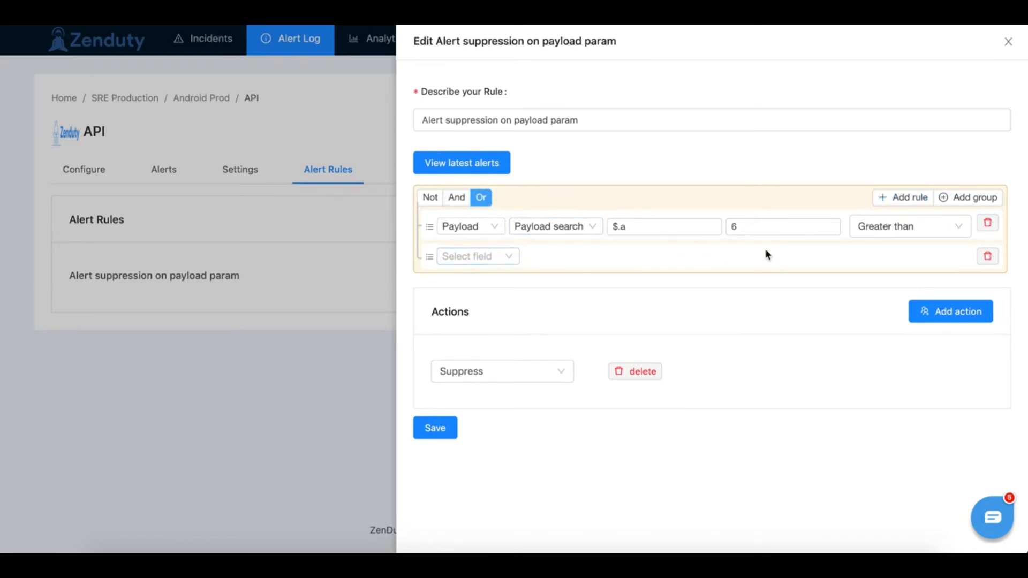
left_click(491, 257)
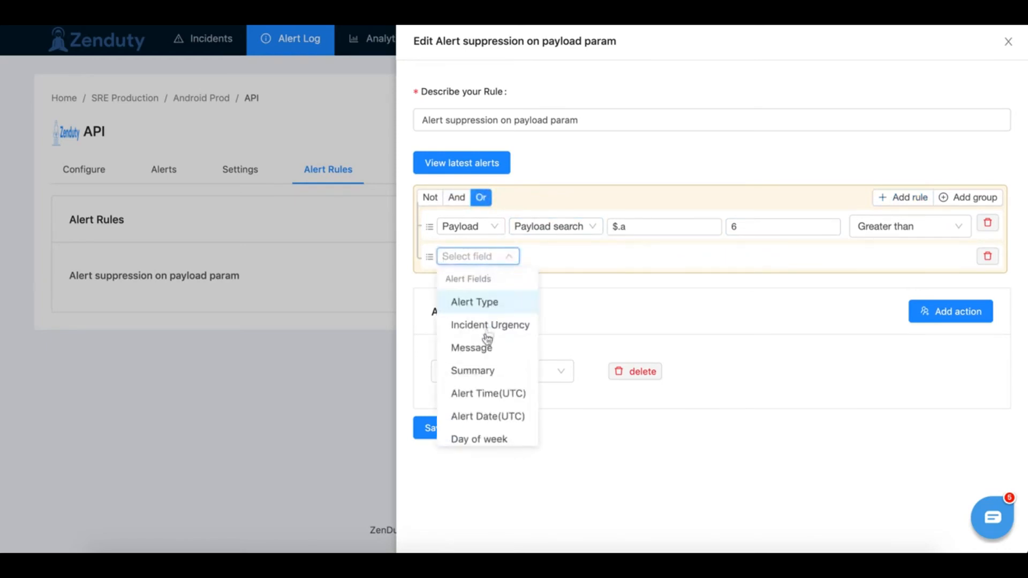
left_click(483, 349)
left_click(560, 264)
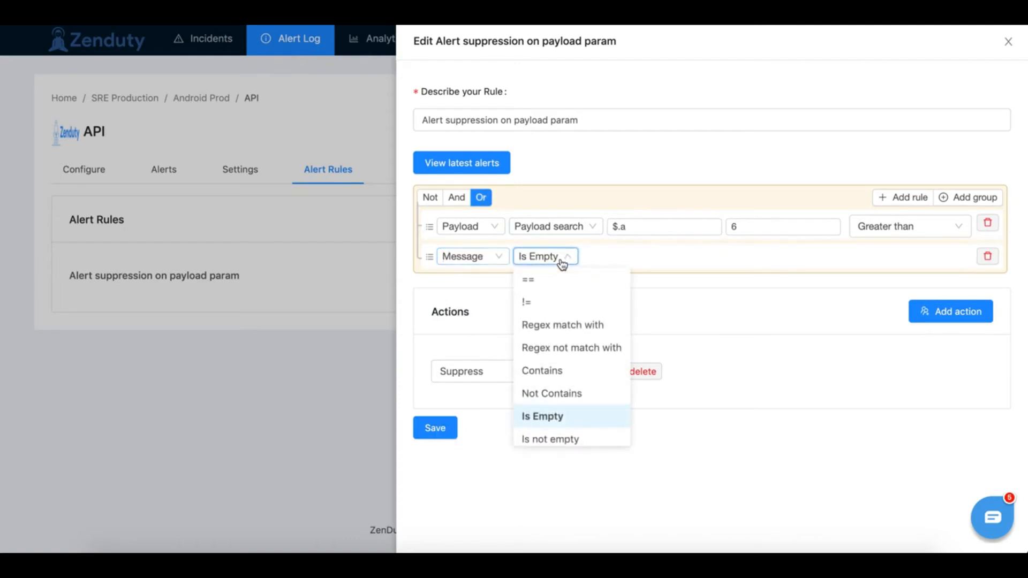
left_click(572, 372)
left_click(639, 258)
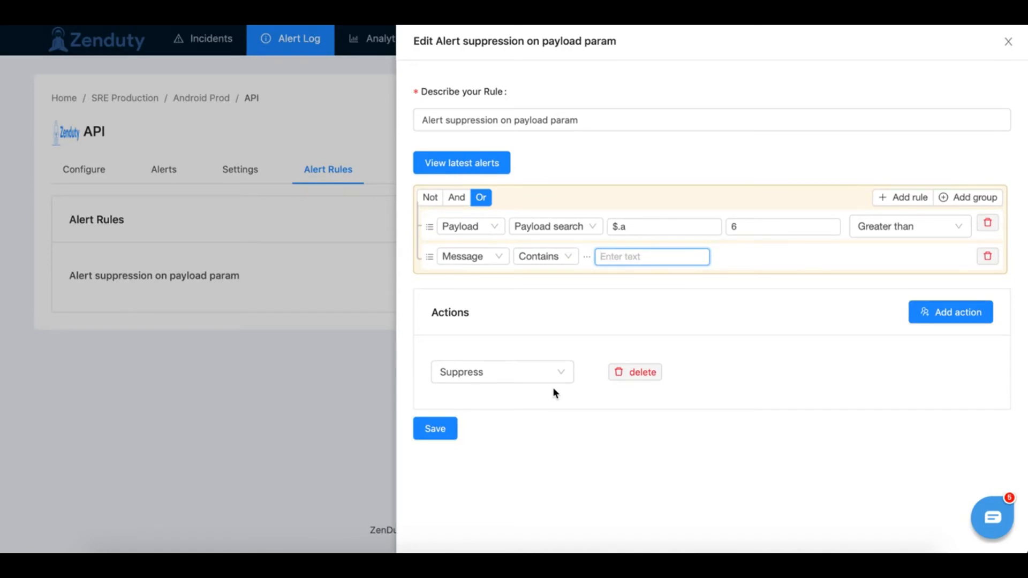
Match messages containing 'xyz', switch the action to Assign User with a chosen user, and save
type("xyz")
left_click(515, 374)
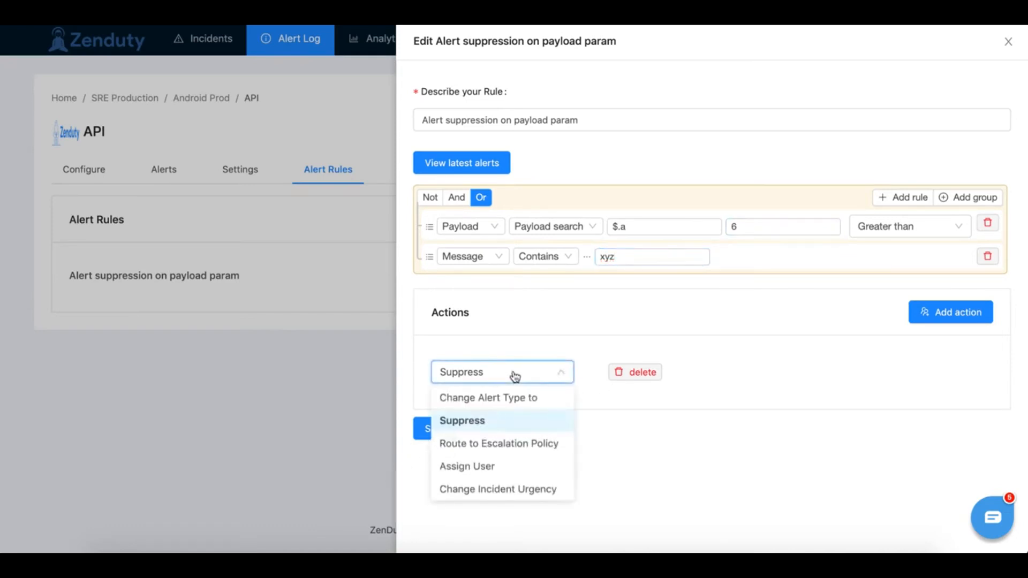
left_click(488, 470)
left_click(617, 373)
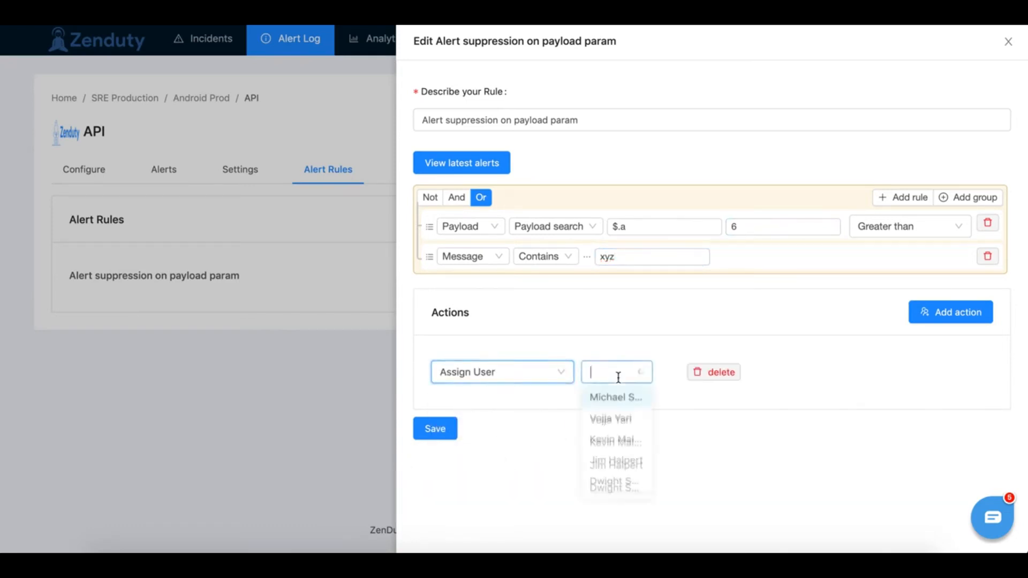
left_click(616, 444)
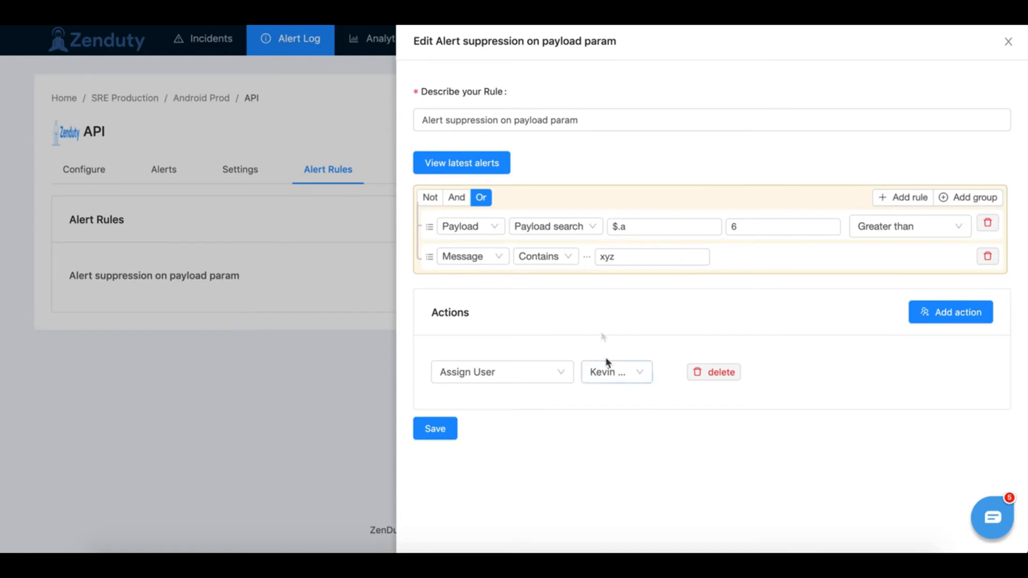
left_click(444, 433)
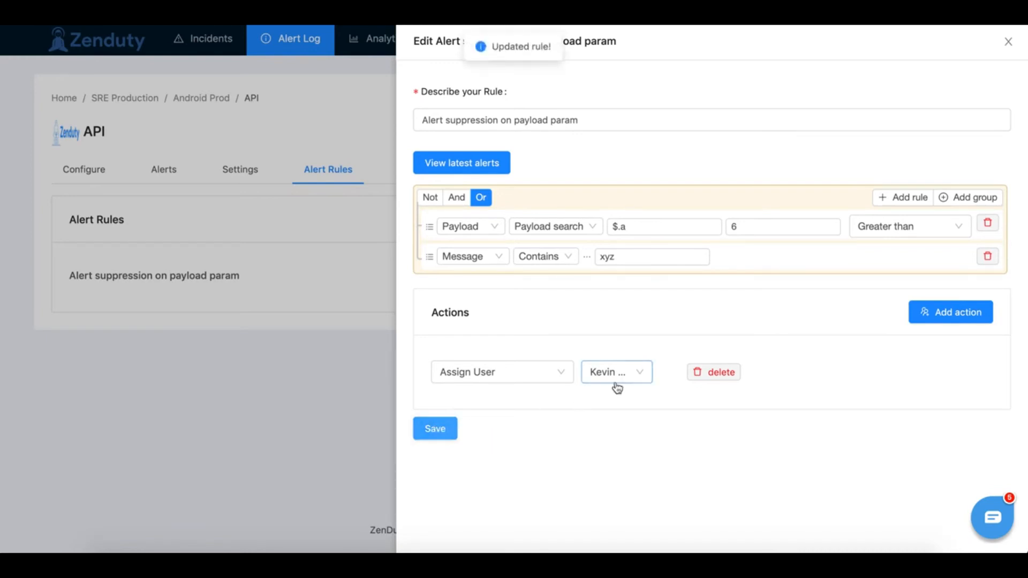
Resend the payload-10 test alert from the Python shell, then close the rule editor
key("super+Tab")
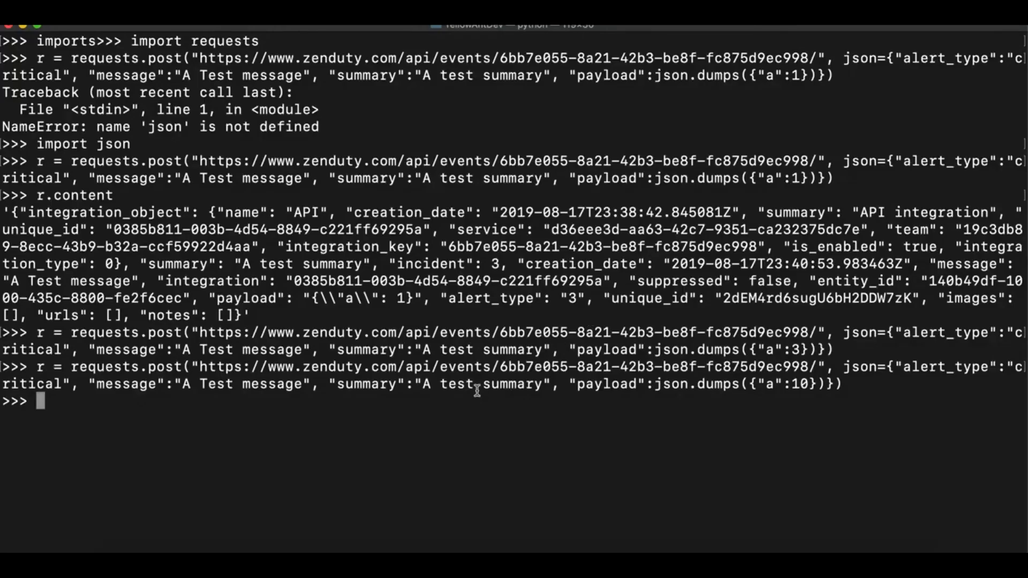
key("super+Tab")
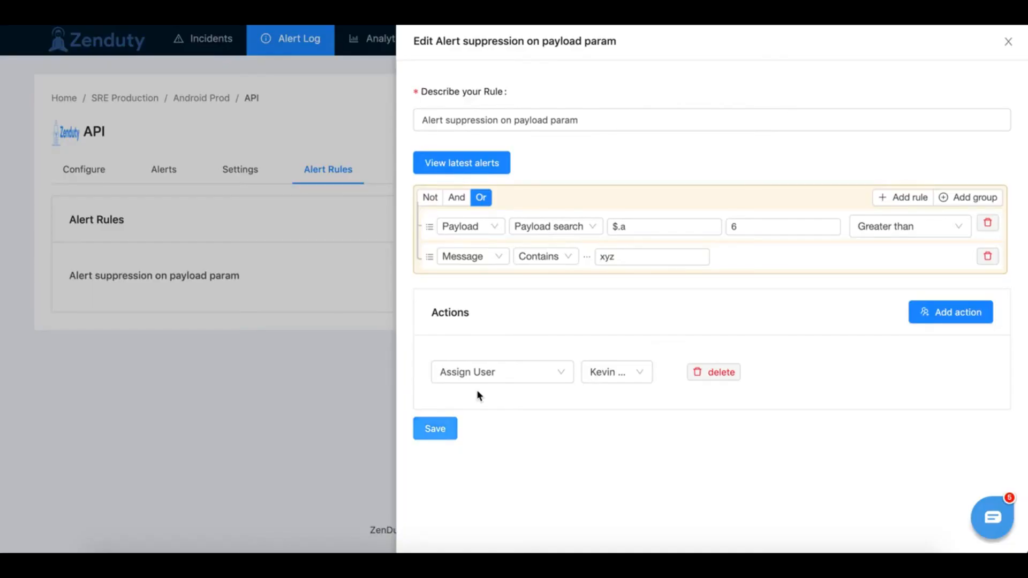
key("super+Tab")
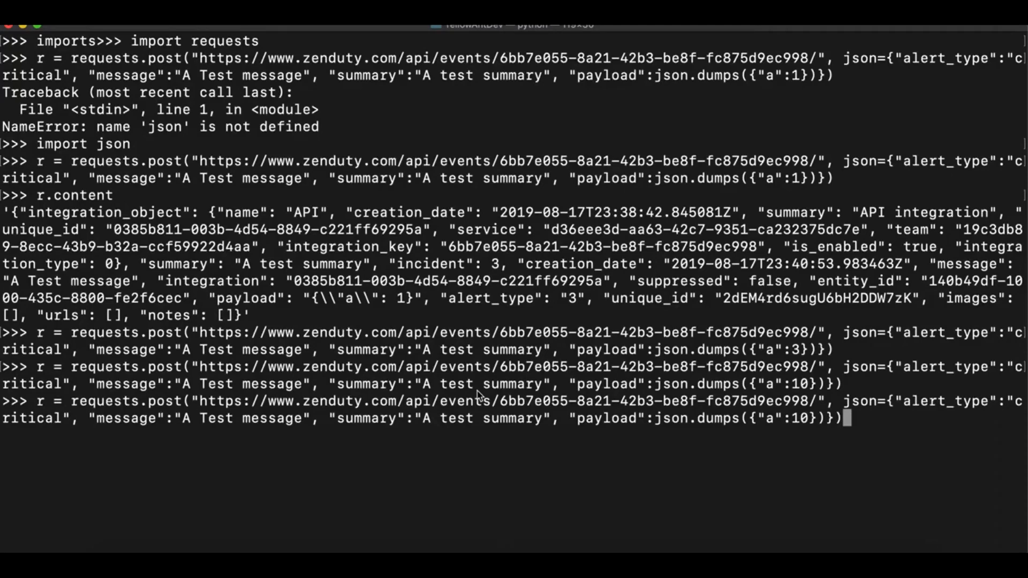
key("Return")
key("super+Tab")
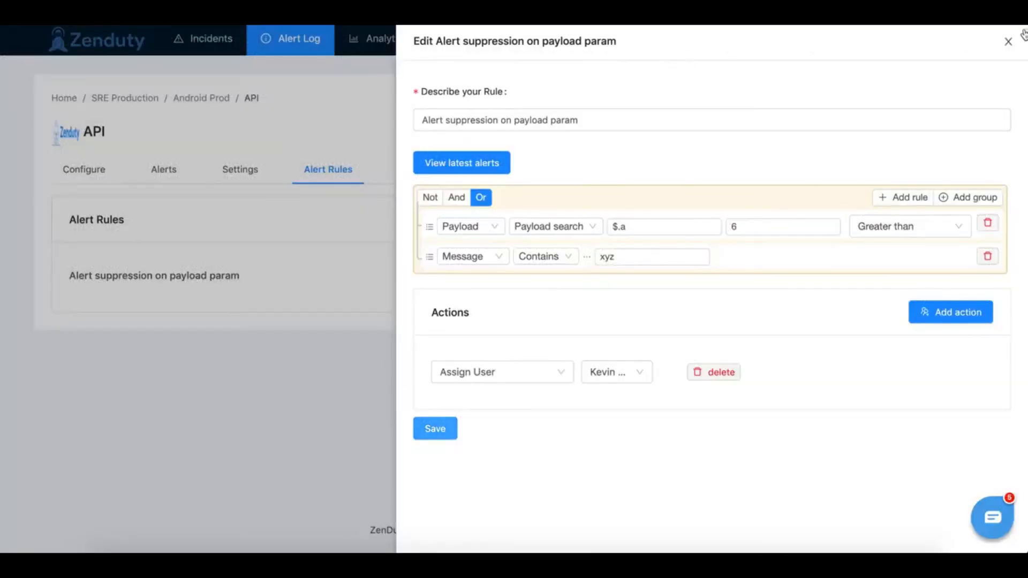
left_click(1009, 43)
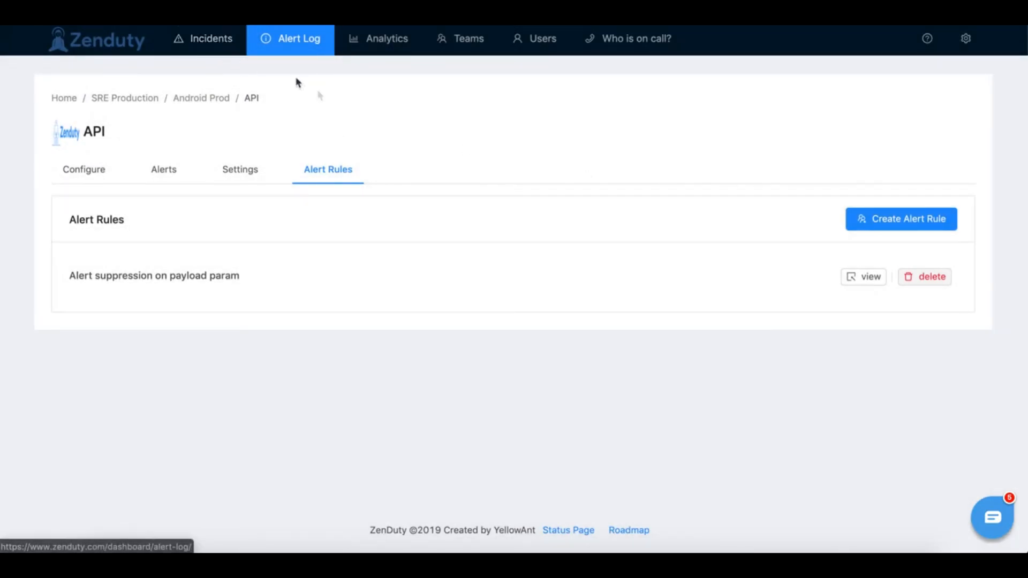
Open incident 5 and verify its alert shows High urgency and payload a of 10
left_click(194, 37)
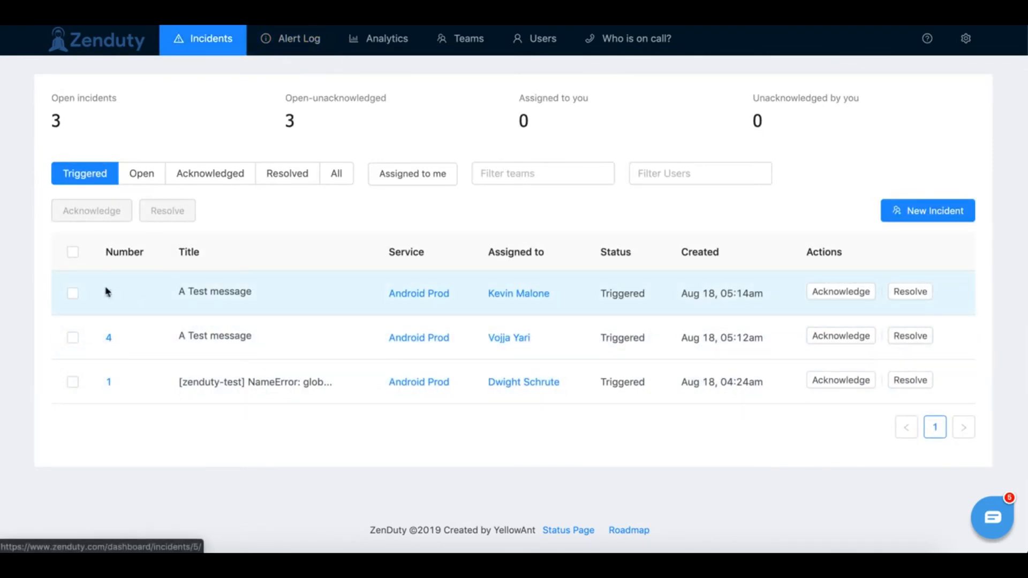
left_click(277, 47)
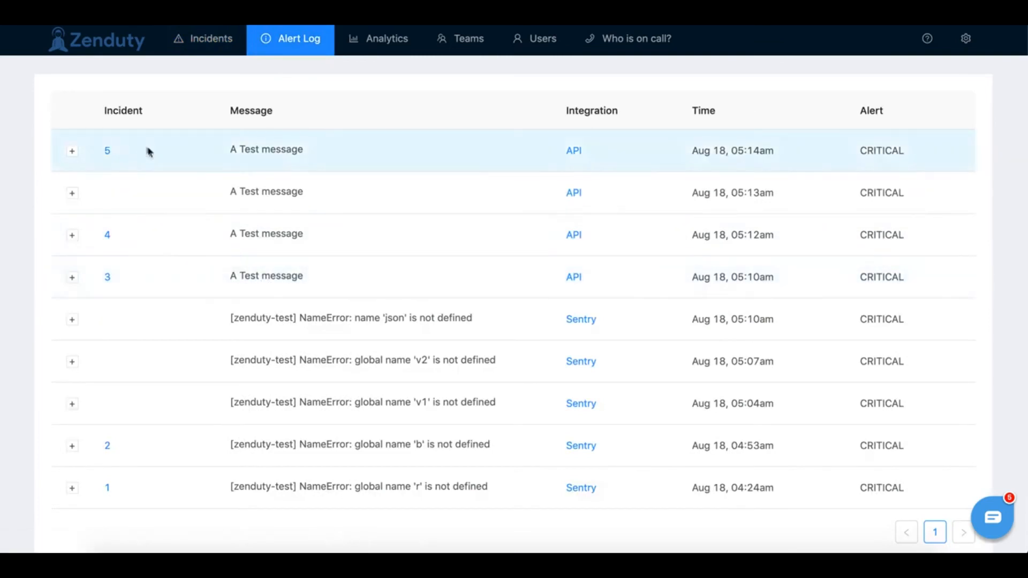
left_click(108, 152)
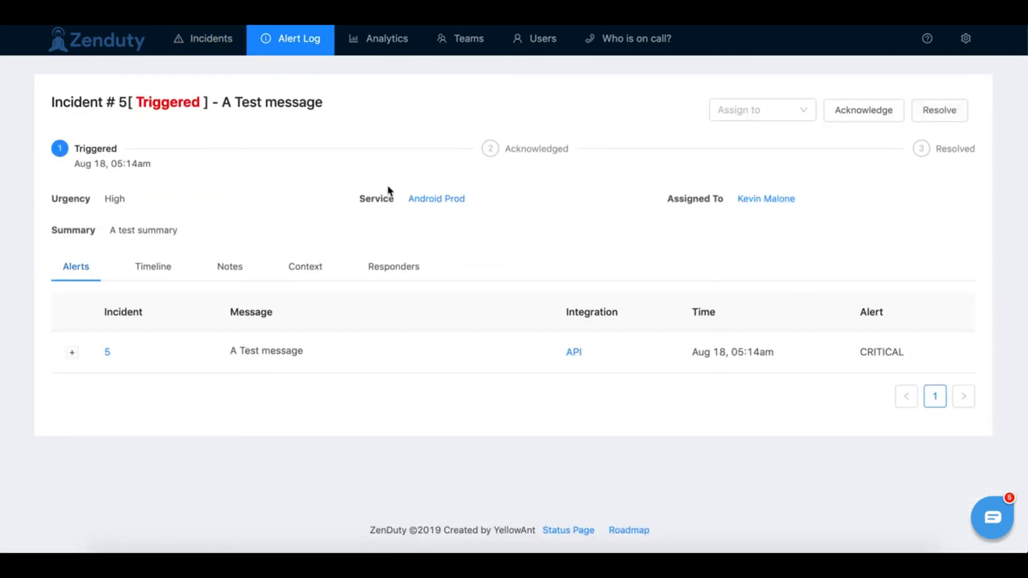
left_click(72, 358)
scroll(291, 377, "down", 5)
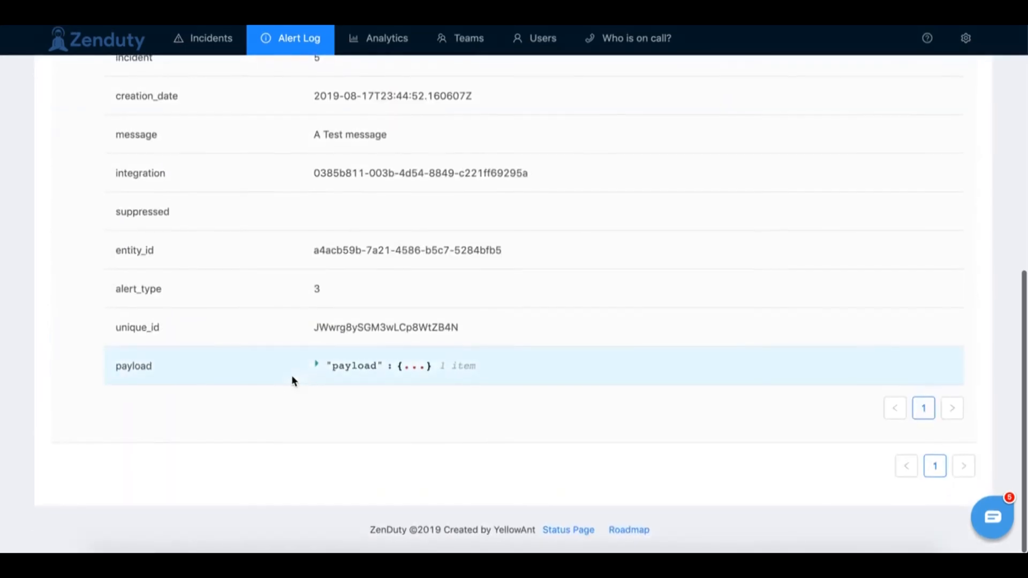
left_click(317, 366)
scroll(363, 395, "up", 4)
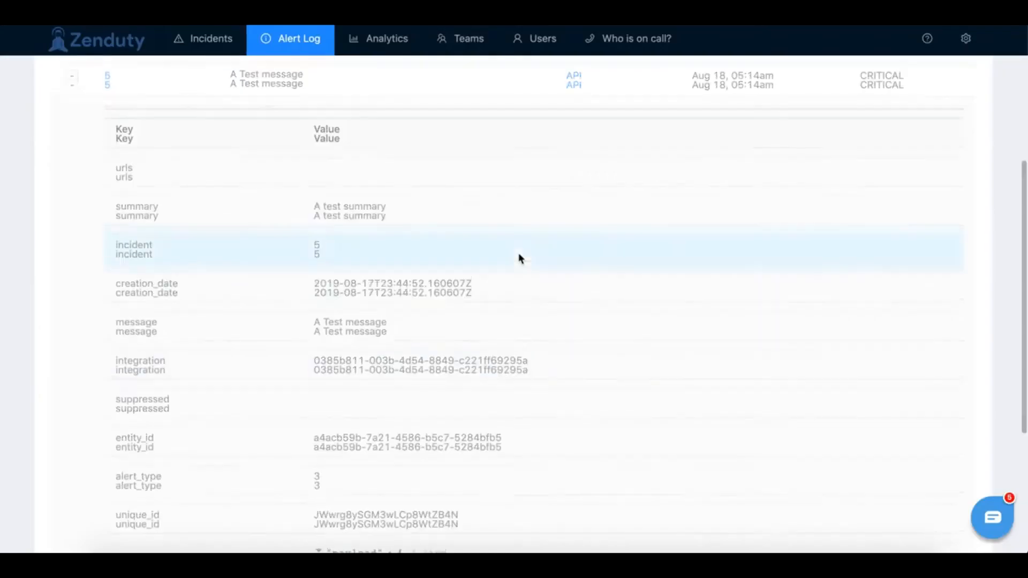
scroll(518, 258, "up", 5)
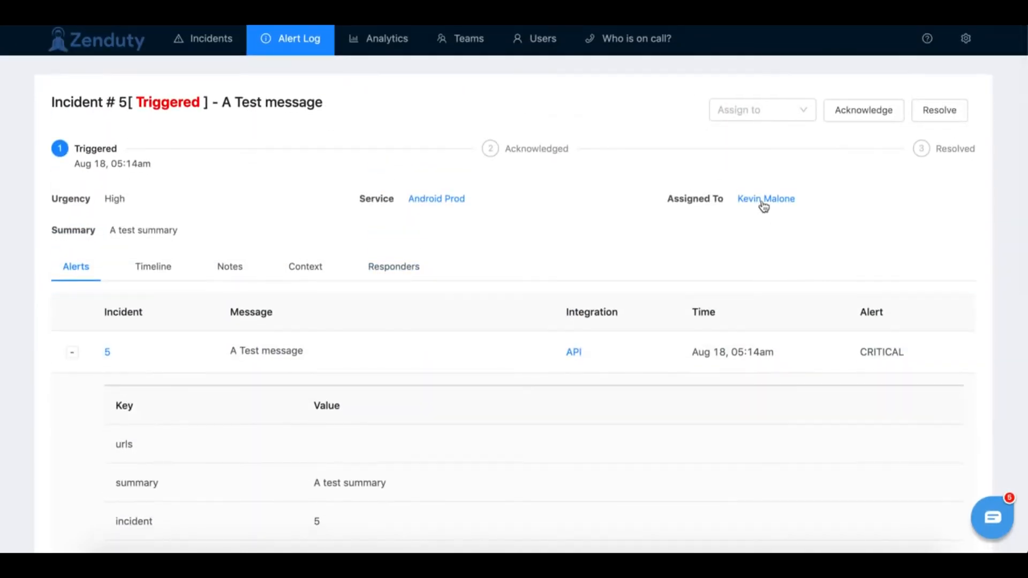
scroll(463, 269, "down", 1)
scroll(463, 269, "up", 2)
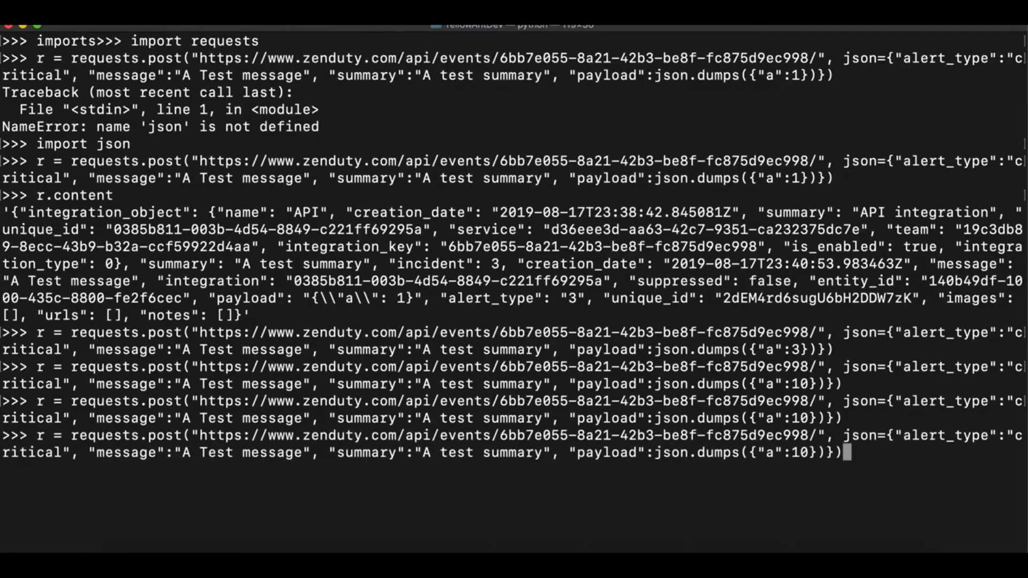
Change the test request's payload value to 3, then open the API integration page
key("Left")
key("Left")
key("Left")
key("Left")
key("BackSpace")
key("BackSpace")
type("3")
key("Left")
key("Left")
key("Left")
key("Left")
key("Left")
key("Left")
key("Left")
key("Left")
key("Left")
key("Left")
key("Left")
key("Left")
key("Left")
key("Left")
key("Left")
key("Left")
key("Left")
key("Left")
key("Left")
key("Left")
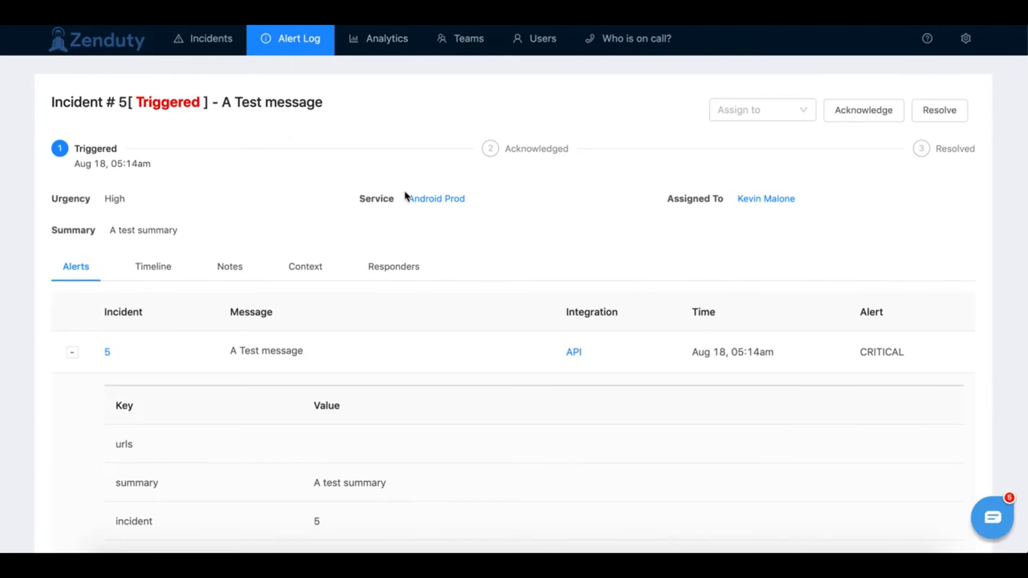
left_click(300, 38)
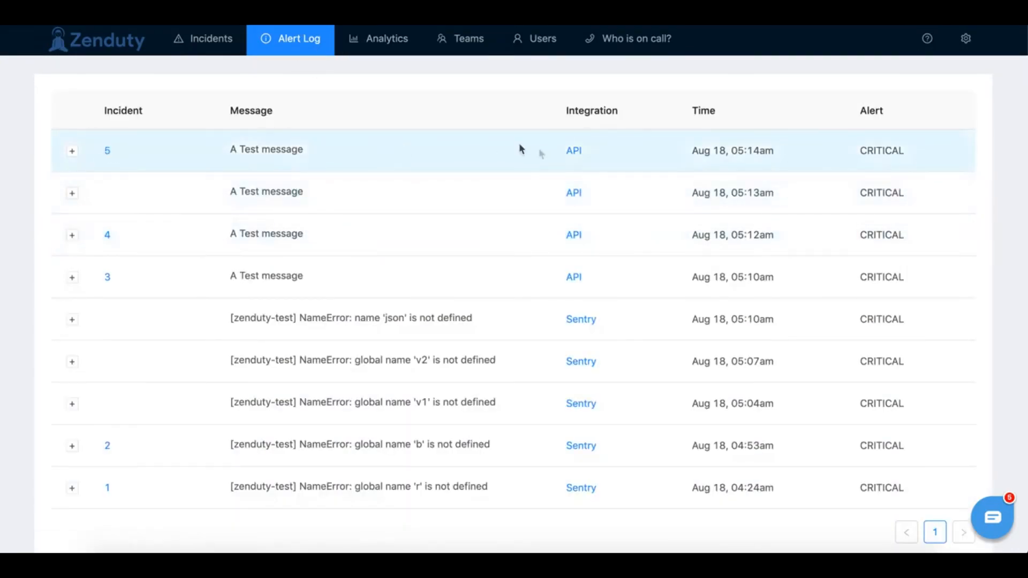
left_click(572, 152)
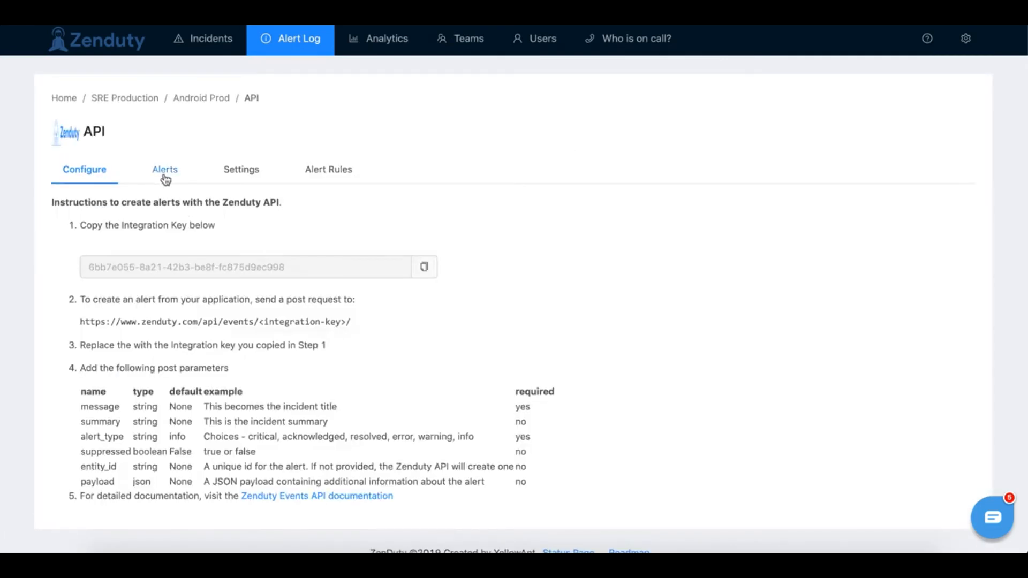
Open the Alert suppression on payload param rule from the integration's Alert Rules
left_click(165, 171)
left_click(321, 170)
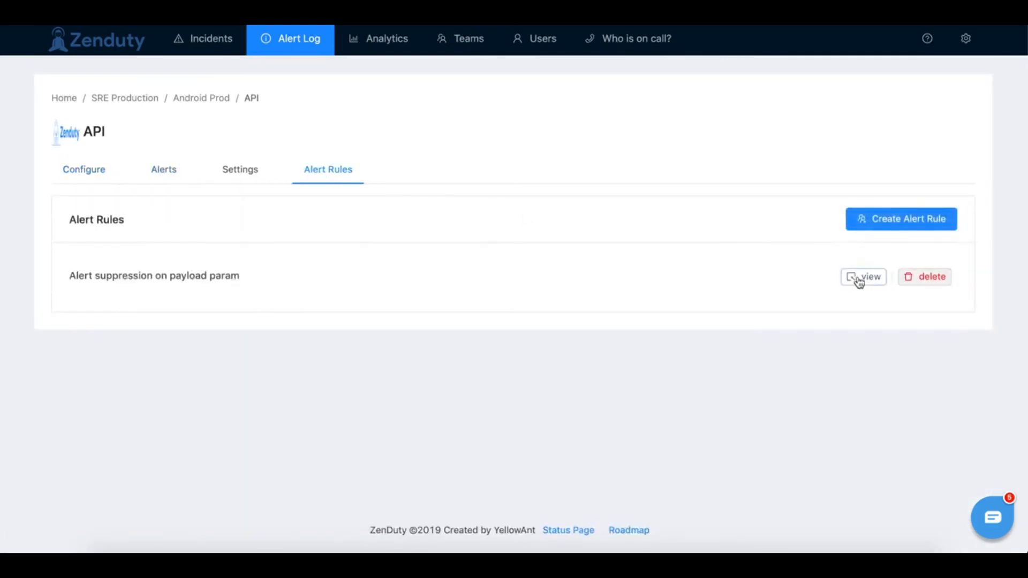
left_click(860, 278)
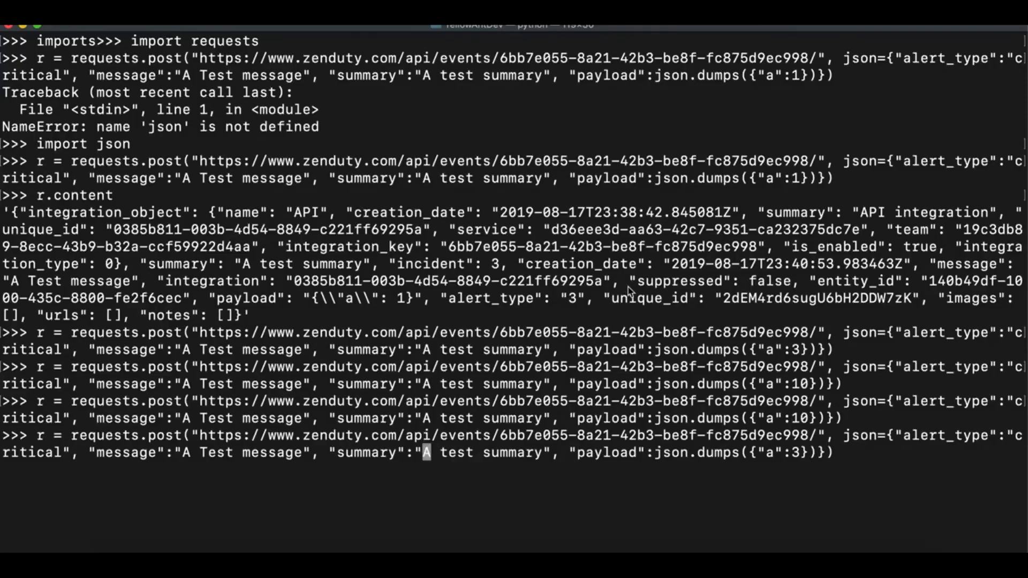
Send a test alert with message 'A Test xyz message' and payload a of 3
key("alt+Left")
key("alt+Left")
type("xyz")
key("Return")
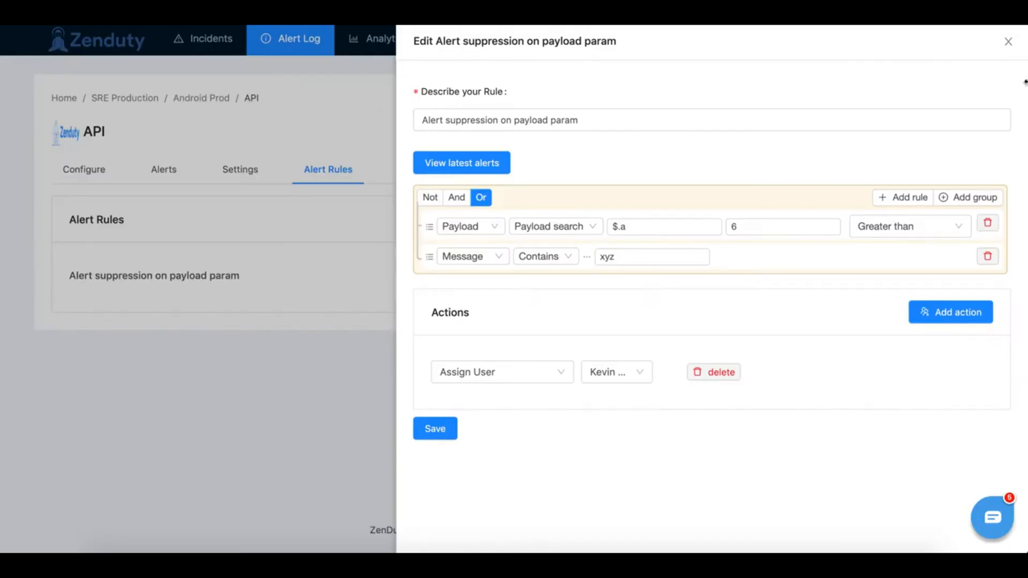
Check incident 6 in the Incidents list, then reopen the payload-param rule from Alert Rules
left_click(1008, 42)
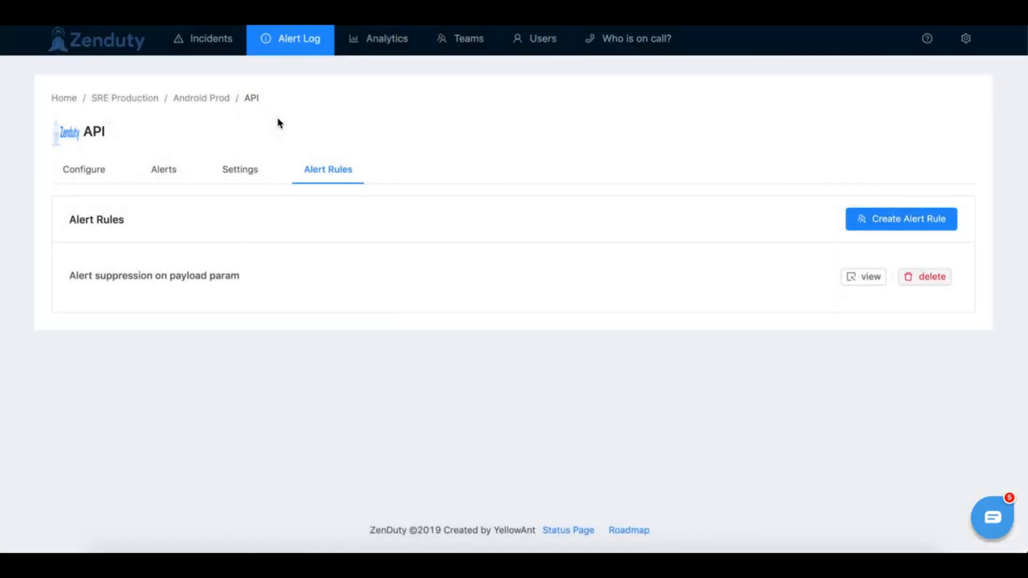
left_click(210, 46)
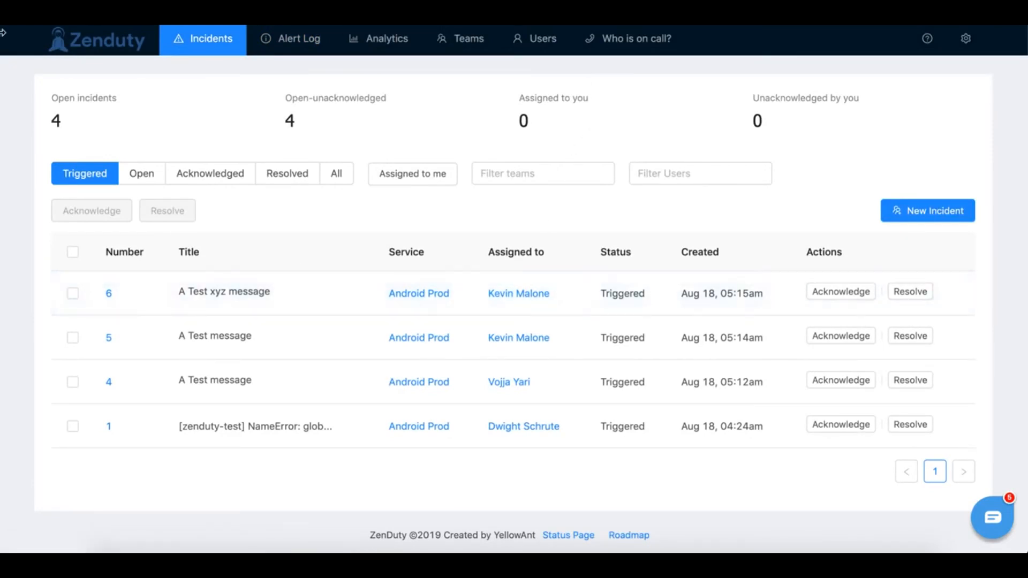
key("alt+Left")
left_click(335, 173)
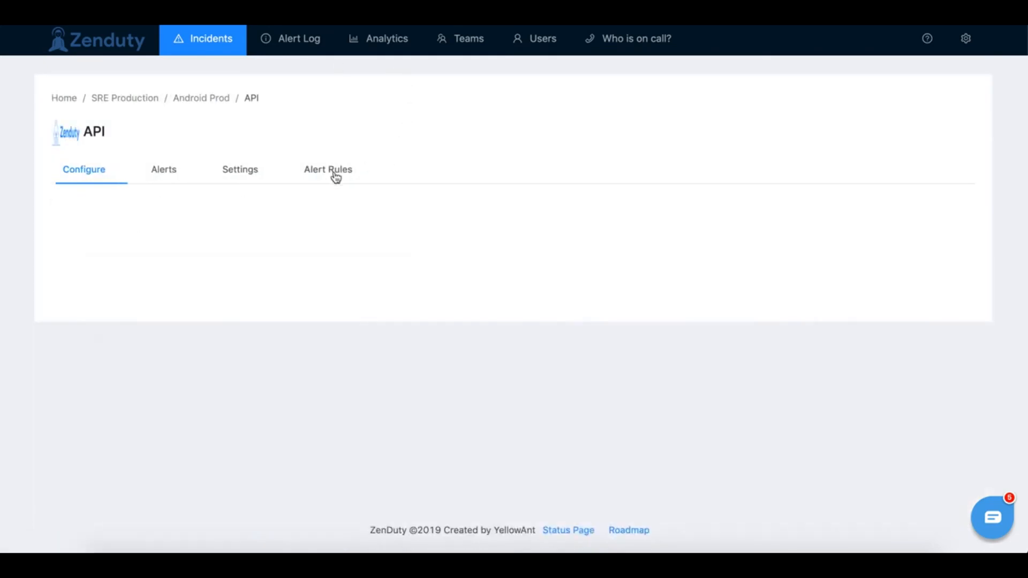
left_click(859, 276)
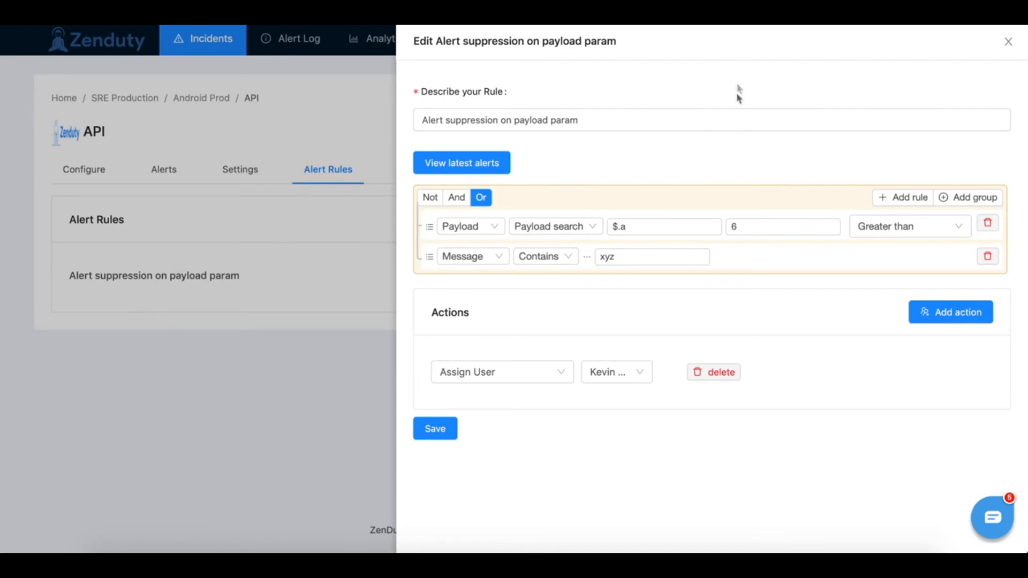
Switch the rule's action to Change Incident Urgency set to low and close the editor
left_click(501, 374)
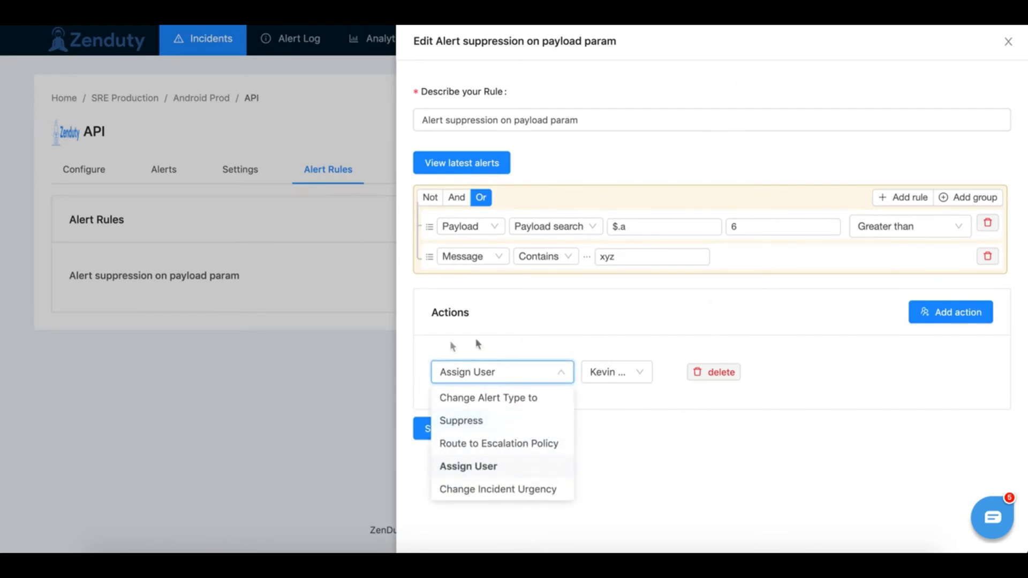
left_click(535, 398)
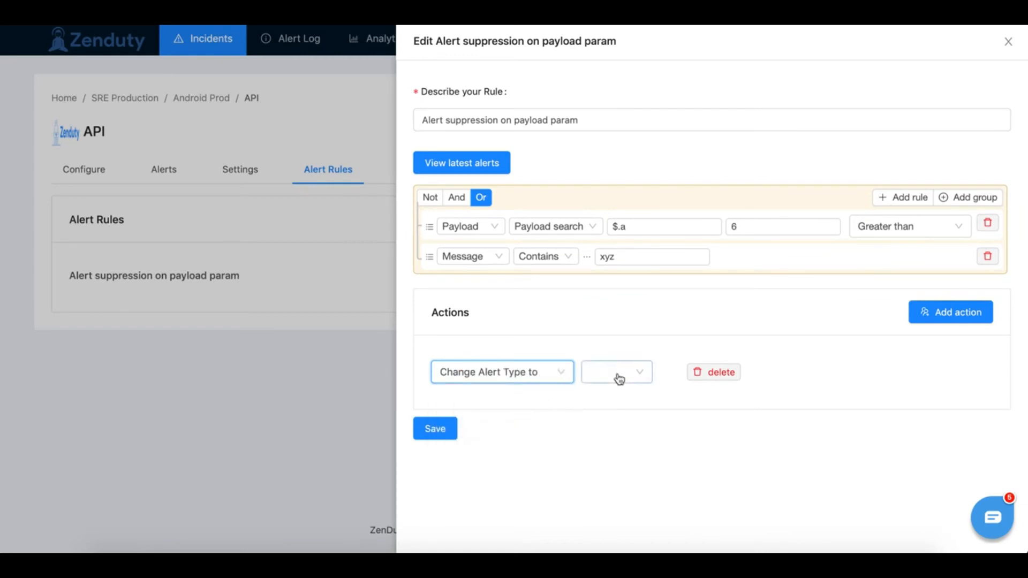
left_click(520, 375)
left_click(504, 490)
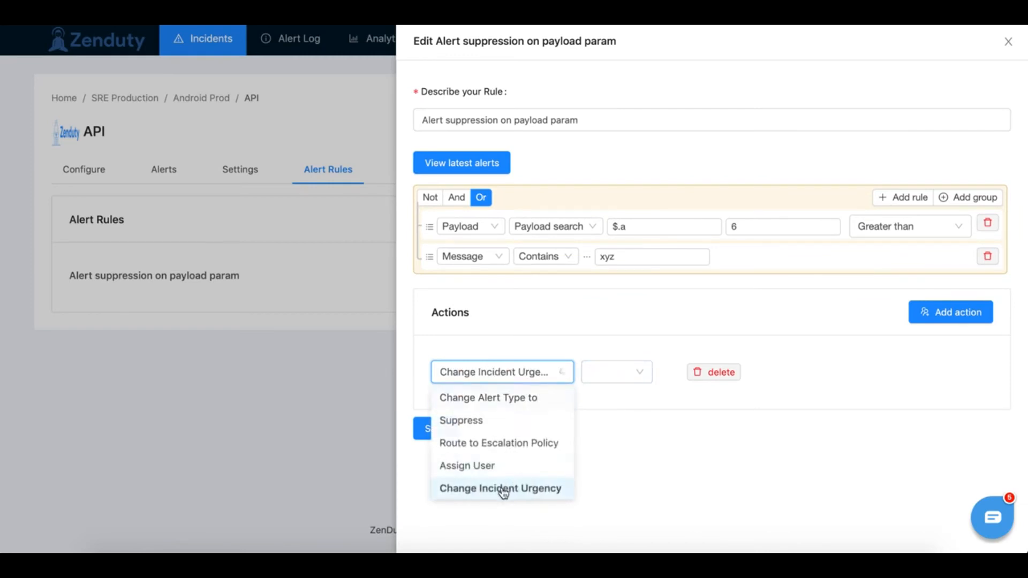
left_click(620, 375)
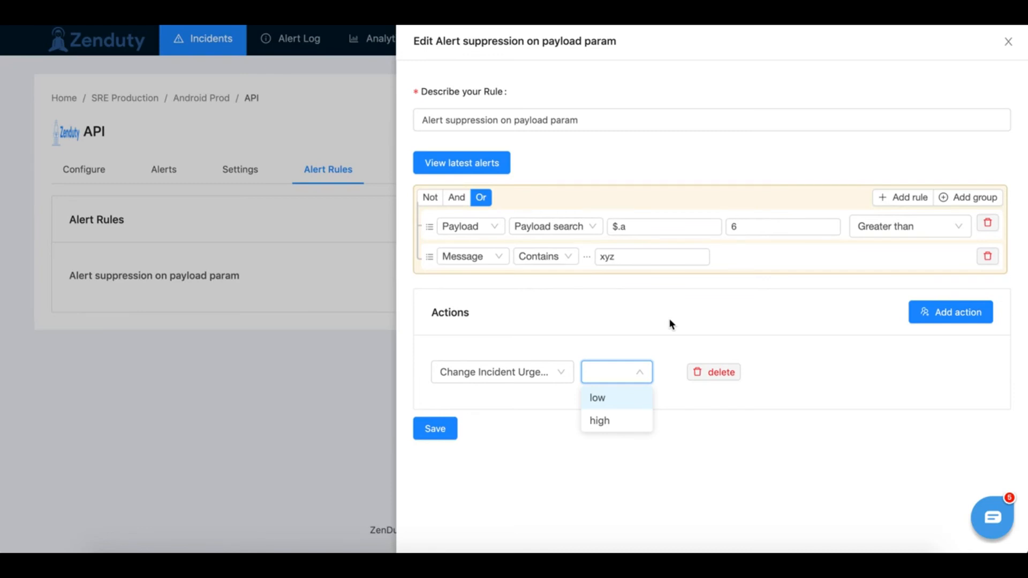
left_click(614, 405)
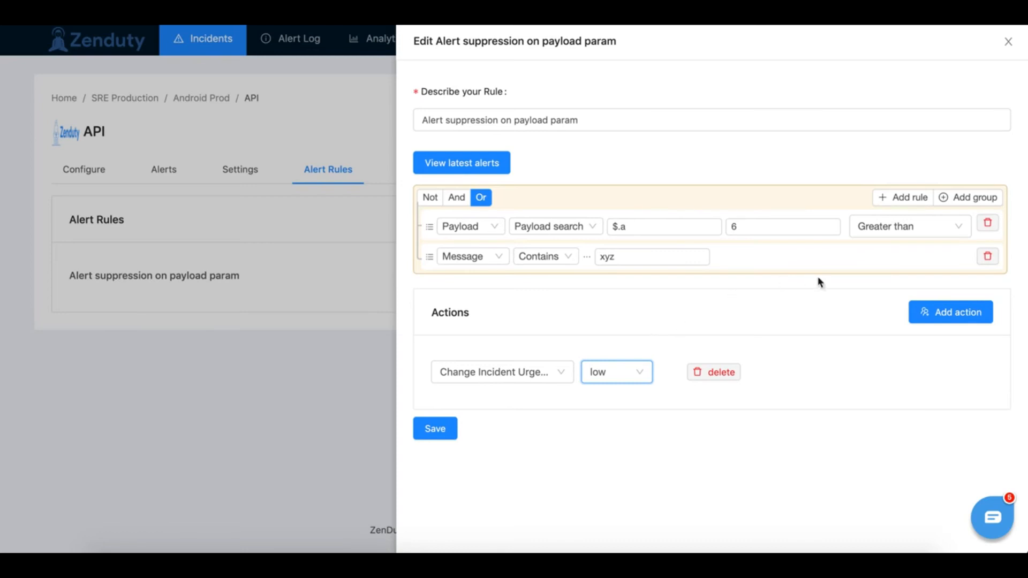
left_click(1008, 42)
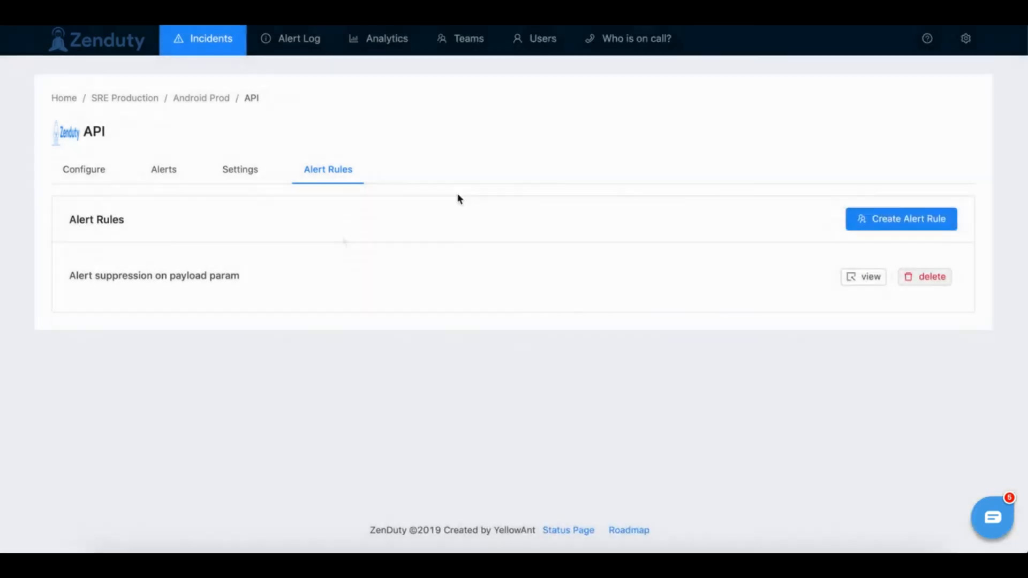
Change the API integration's Default Urgency from High to Low in Settings
left_click(242, 172)
scroll(459, 305, "down", 2)
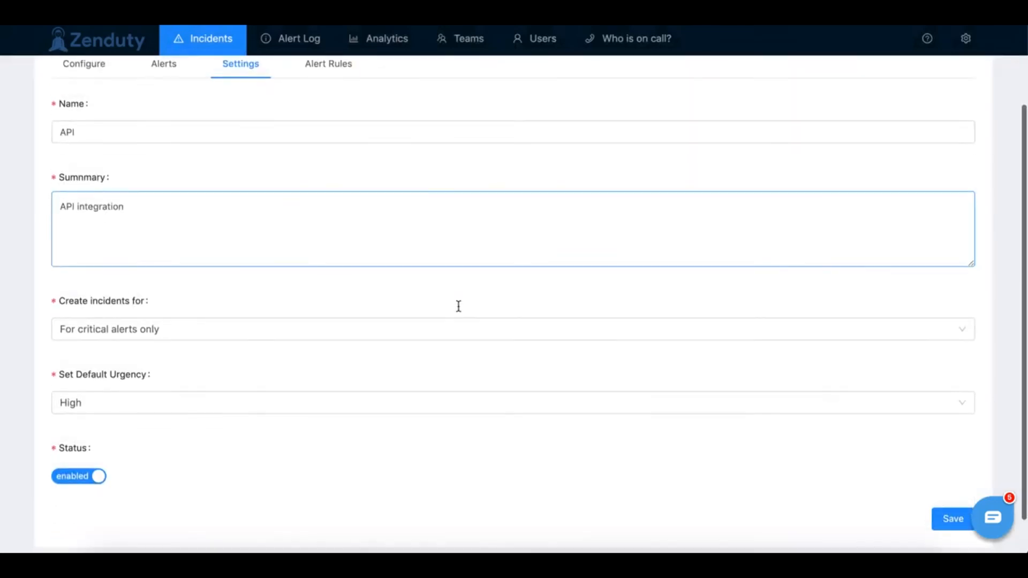
scroll(232, 318, "up", 2)
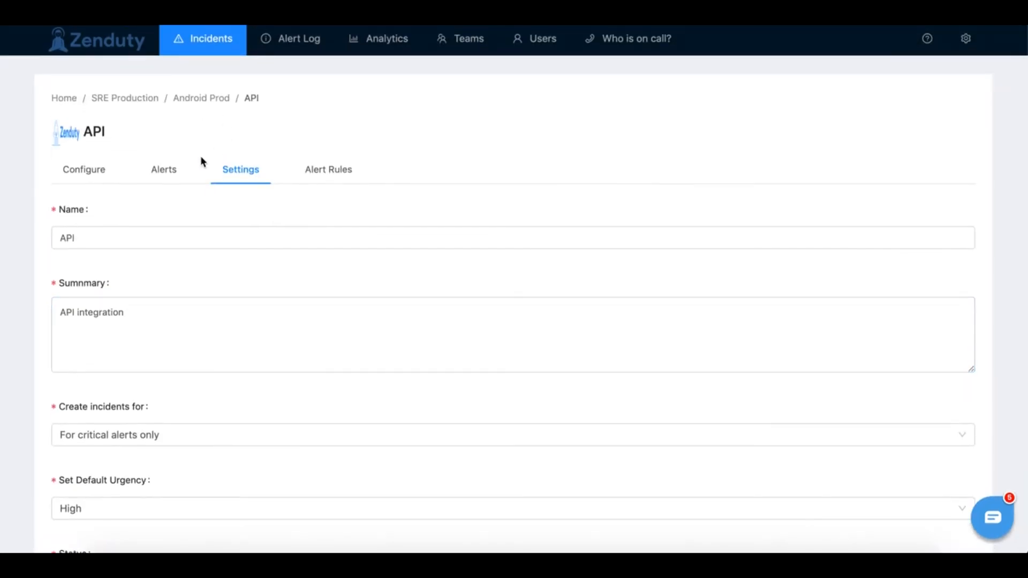
scroll(144, 264, "down", 2)
left_click(105, 408)
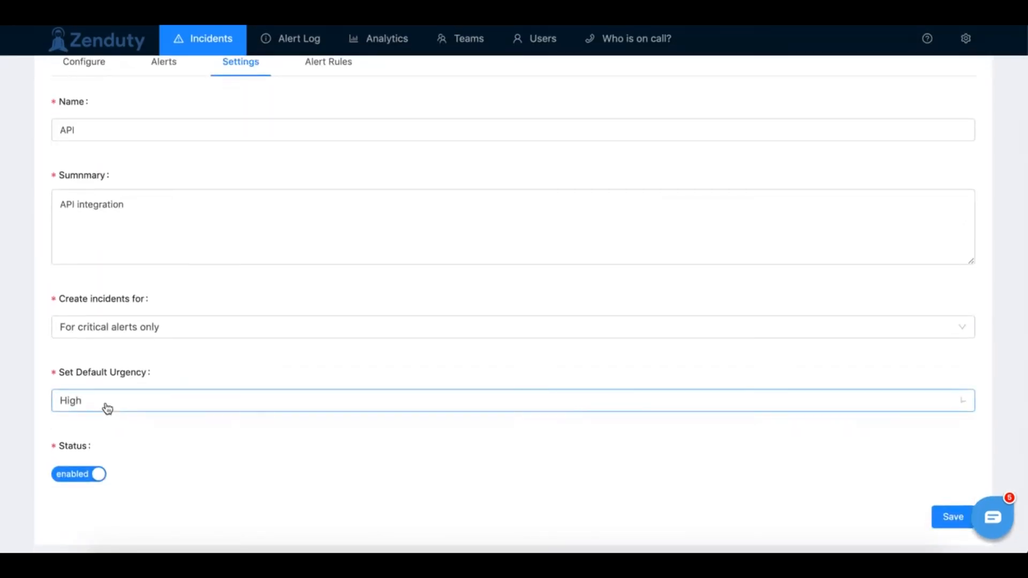
left_click(95, 451)
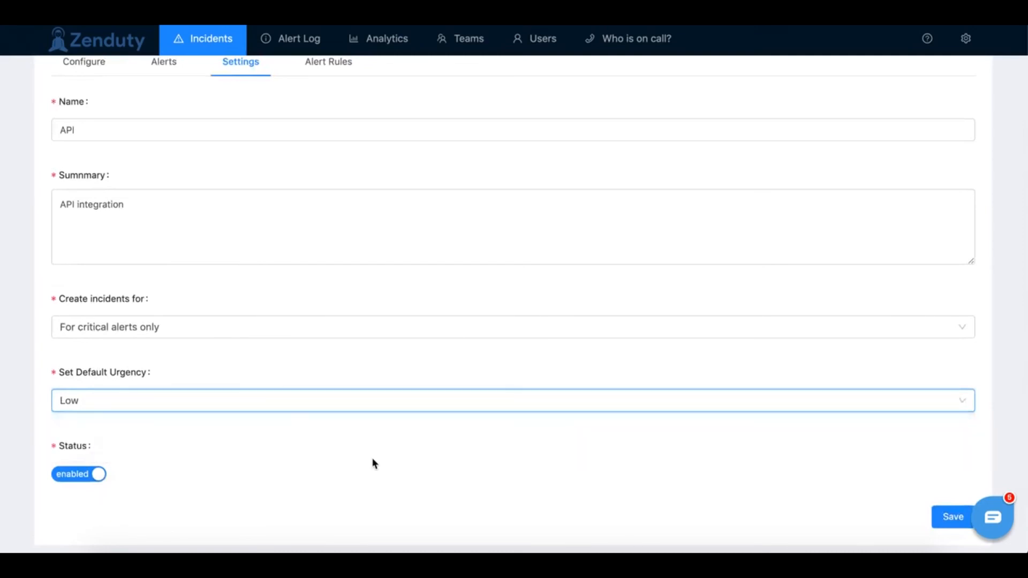
Dismiss the urgency choices and show the integration's Alert Rules list
left_click(222, 412)
left_click(120, 450)
left_click(328, 68)
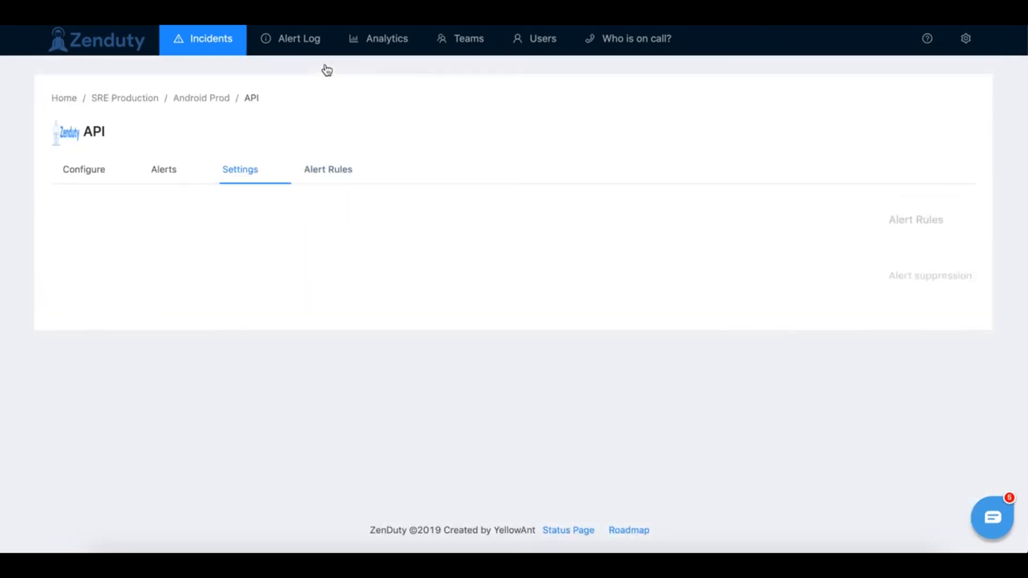
Open the payload param rule and switch its second condition field to Alert Time(UTC)
left_click(869, 278)
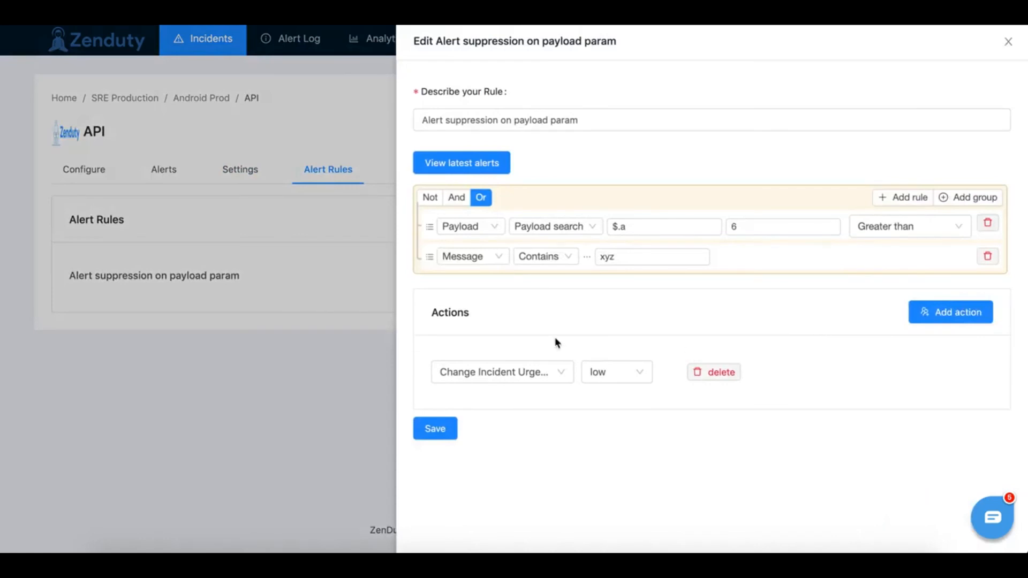
left_click(519, 379)
left_click(541, 329)
left_click(495, 258)
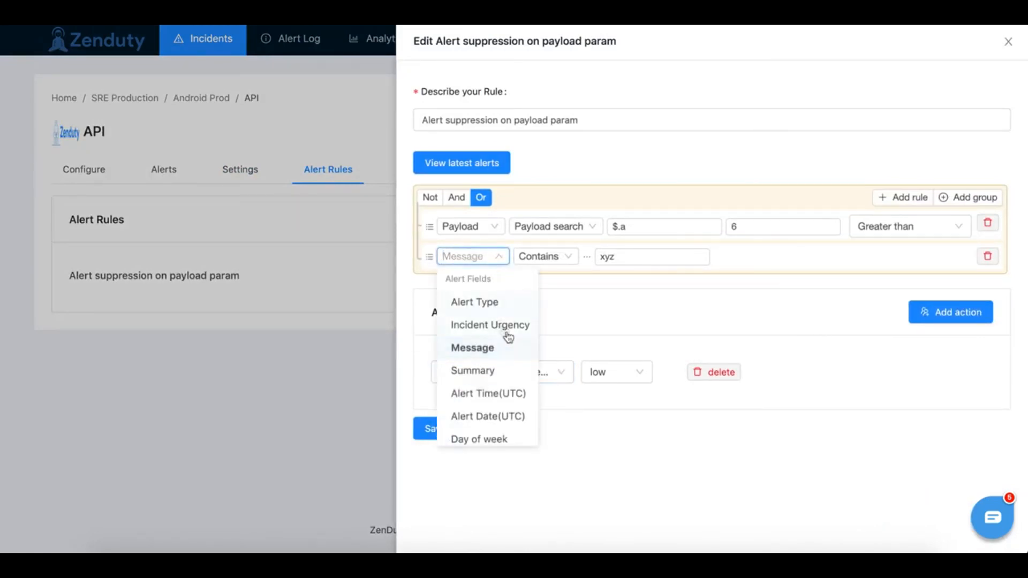
left_click(473, 258)
scroll(476, 343, "down", 1)
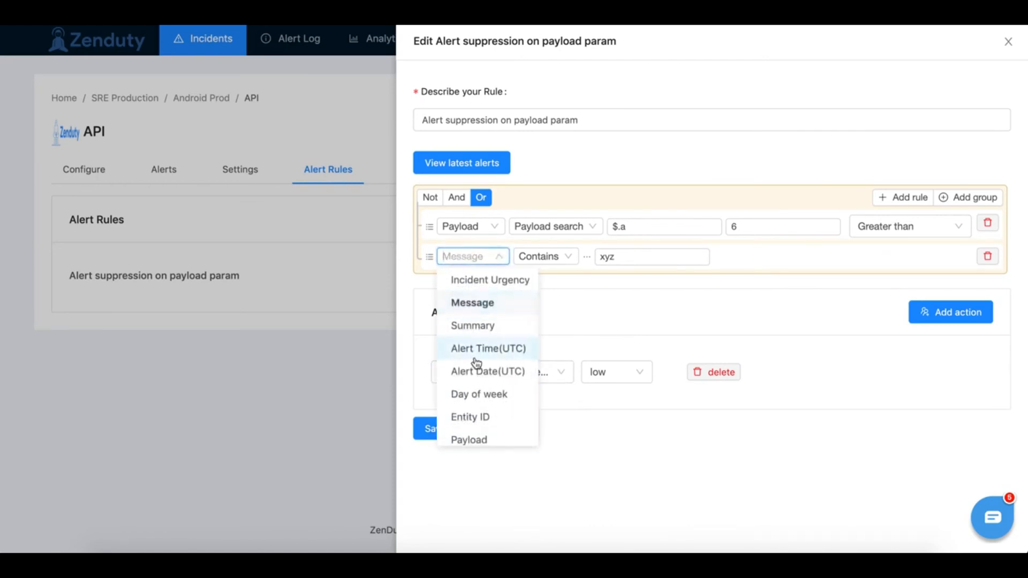
left_click(476, 360)
Set the alert time window's start to 9:00:00 PM
left_click(657, 259)
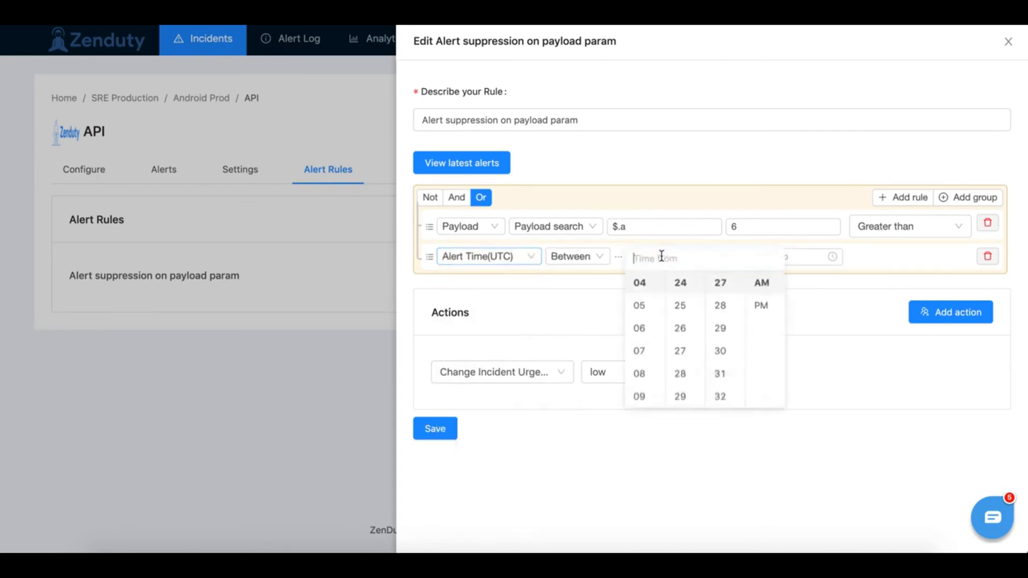
scroll(642, 339, "down", 3)
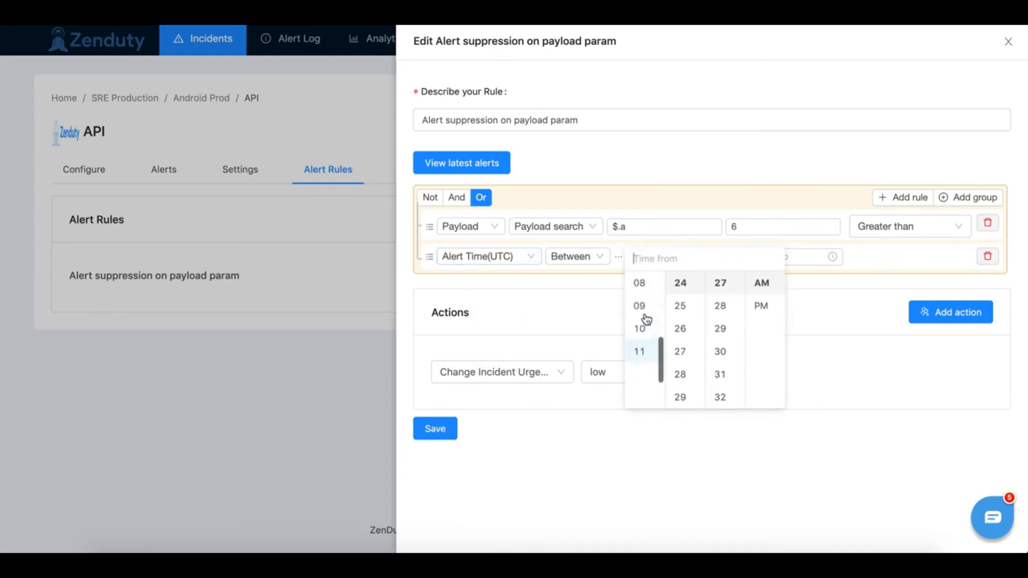
left_click(641, 309)
left_click(761, 306)
scroll(682, 305, "up", 10)
left_click(683, 289)
scroll(732, 303, "up", 10)
left_click(722, 281)
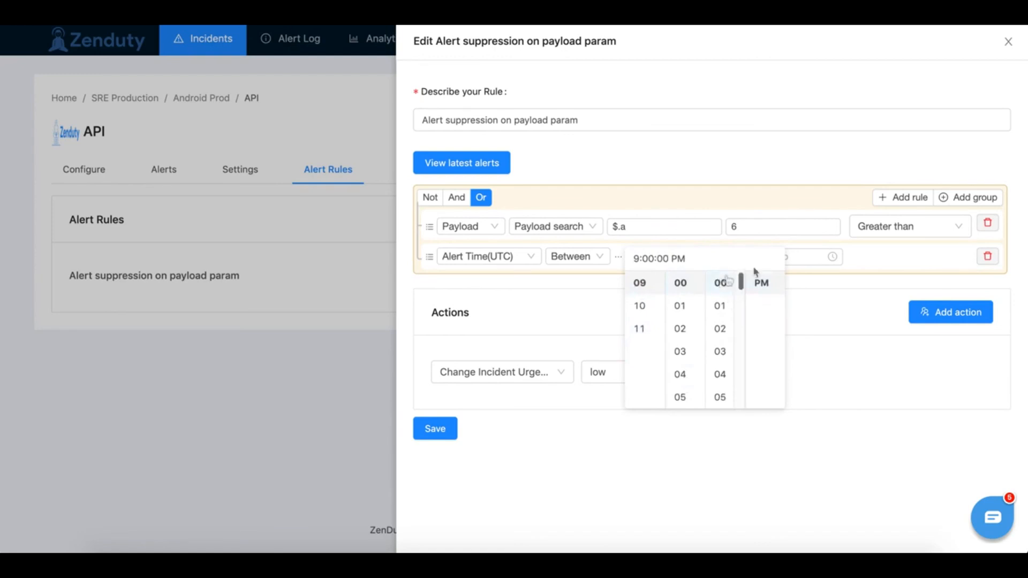
Set the alert time window's end to 5:00:00 AM
left_click(810, 257)
scroll(769, 356, "down", 3)
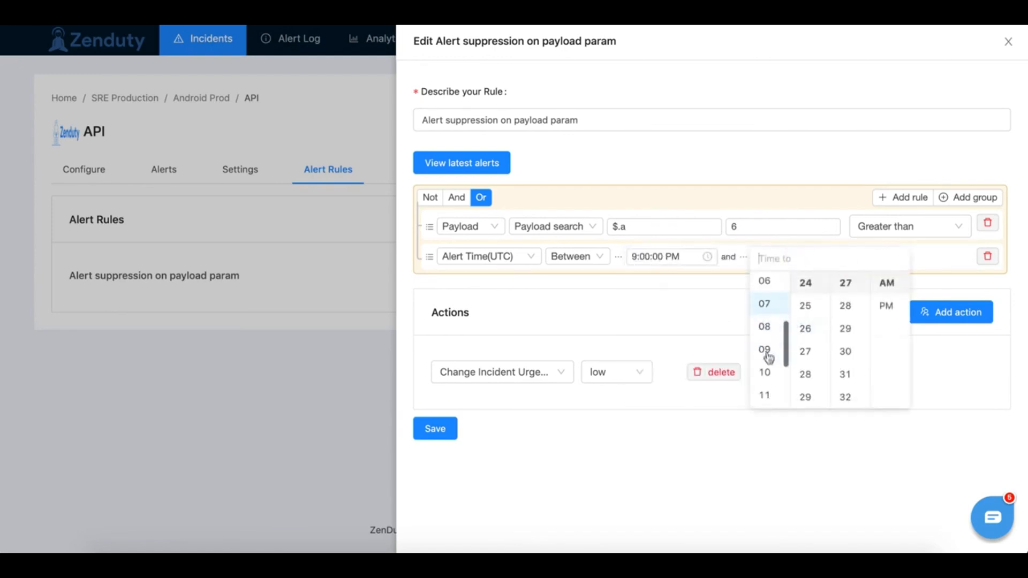
scroll(767, 375, "up", 5)
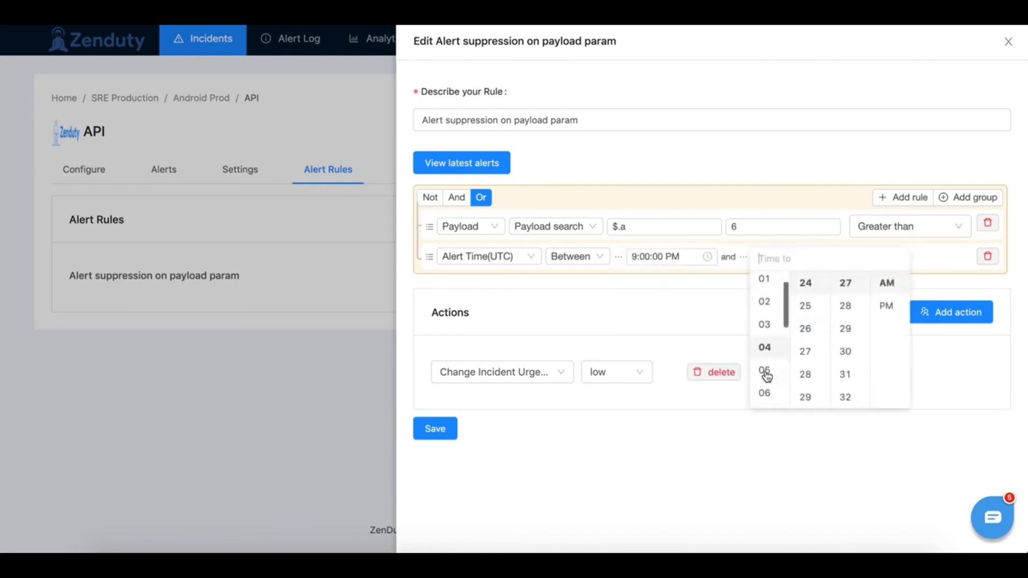
left_click(767, 374)
scroll(822, 326, "up", 8)
left_click(805, 282)
scroll(848, 303, "up", 9)
left_click(846, 283)
left_click(663, 294)
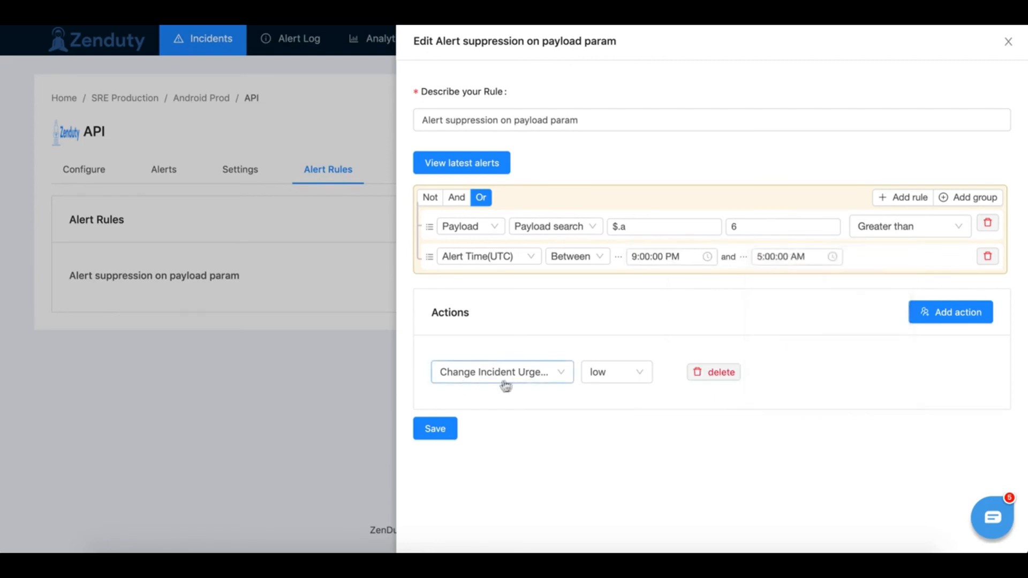
Set the rule's incident urgency action to high
left_click(533, 375)
left_click(608, 321)
left_click(612, 373)
left_click(600, 420)
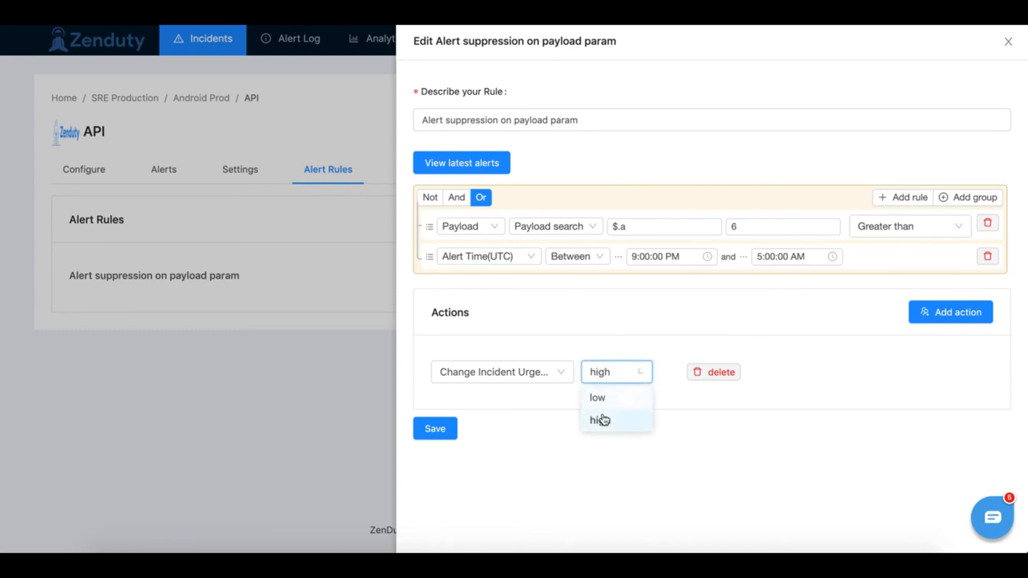
left_click(513, 262)
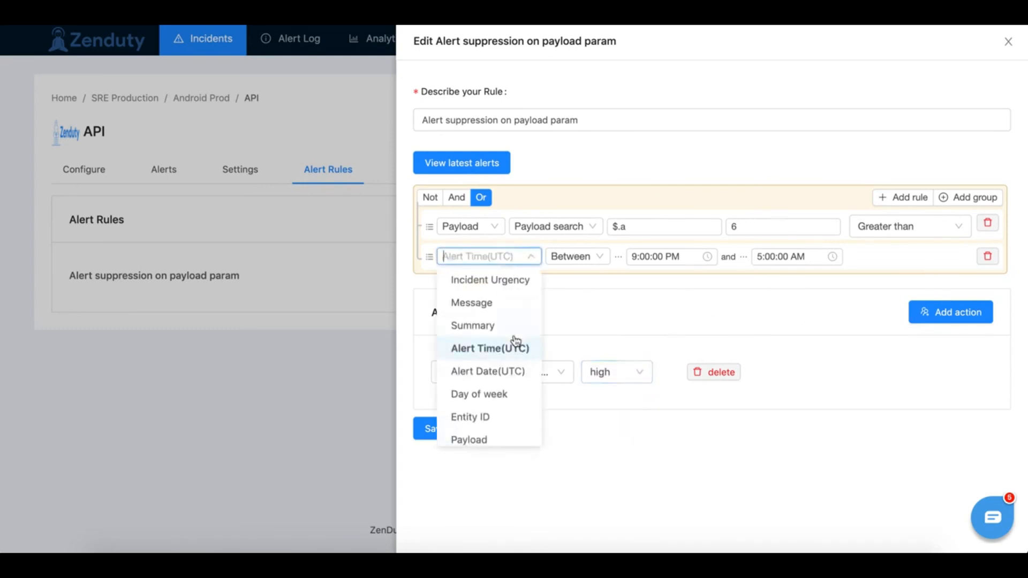
Make the second condition Day of week Any in Saturday and sunday
left_click(506, 391)
left_click(594, 258)
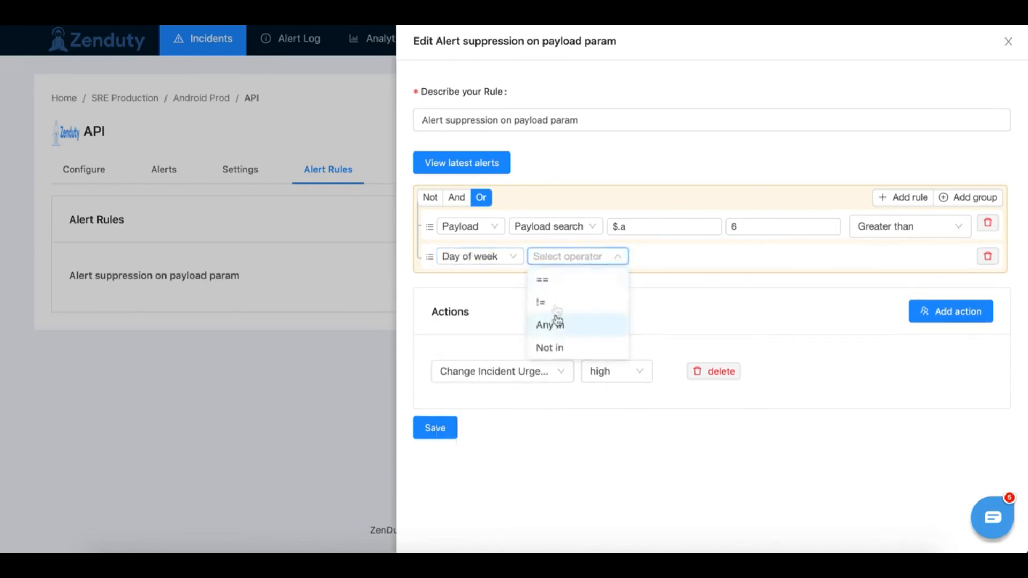
left_click(563, 281)
left_click(628, 257)
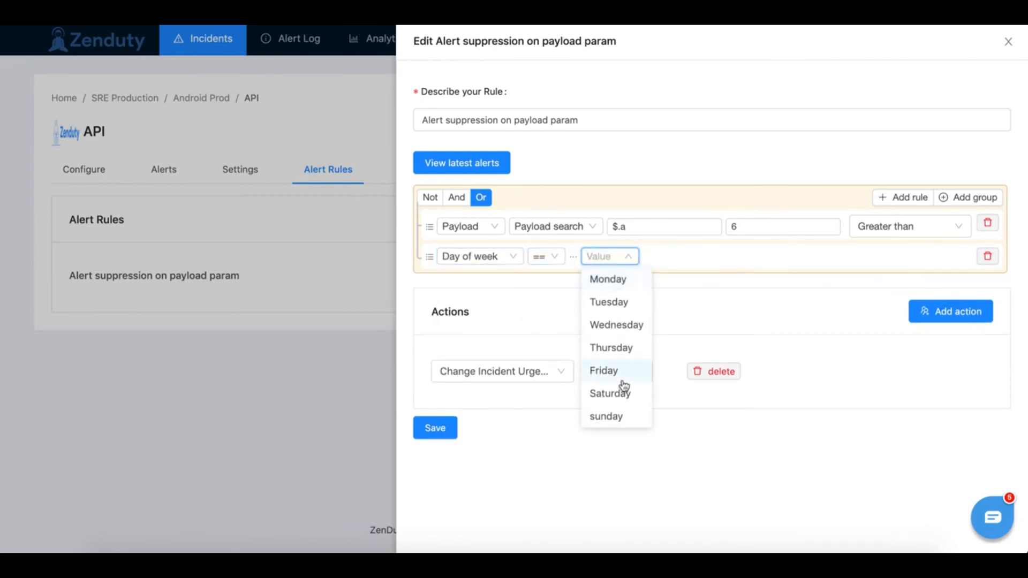
left_click(621, 393)
left_click(625, 258)
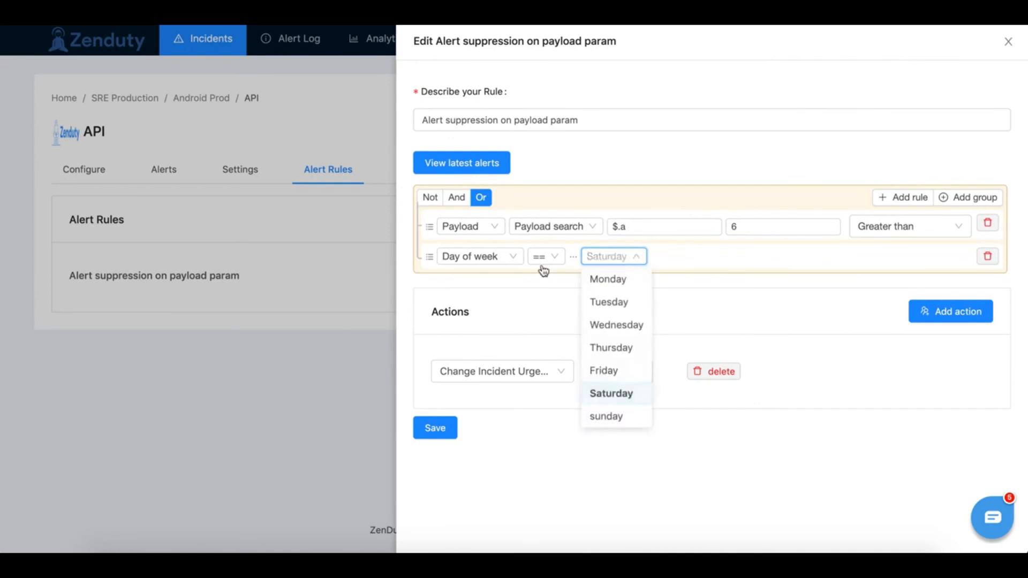
left_click(546, 257)
left_click(544, 326)
left_click(621, 256)
left_click(624, 394)
left_click(622, 417)
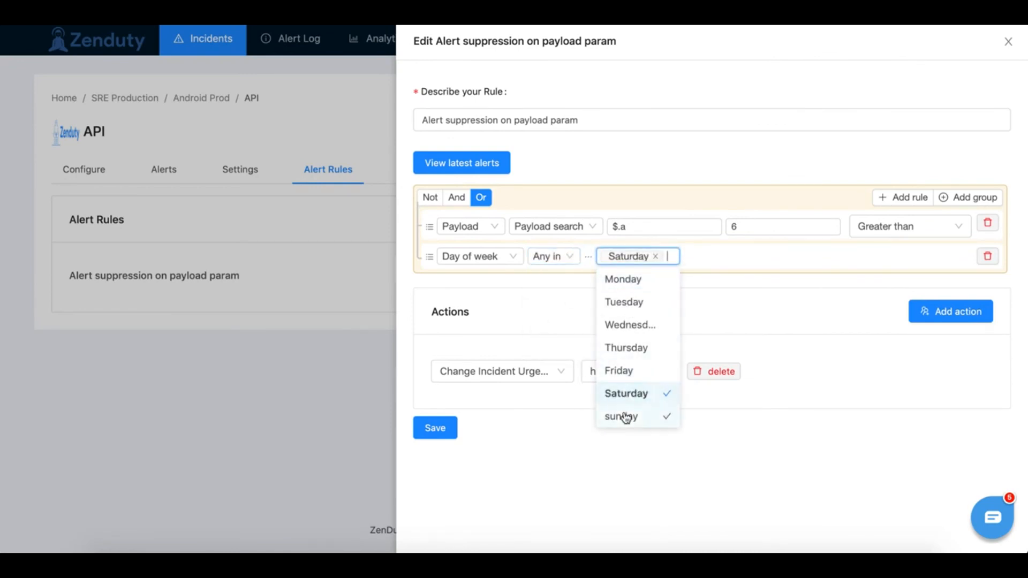
left_click(781, 306)
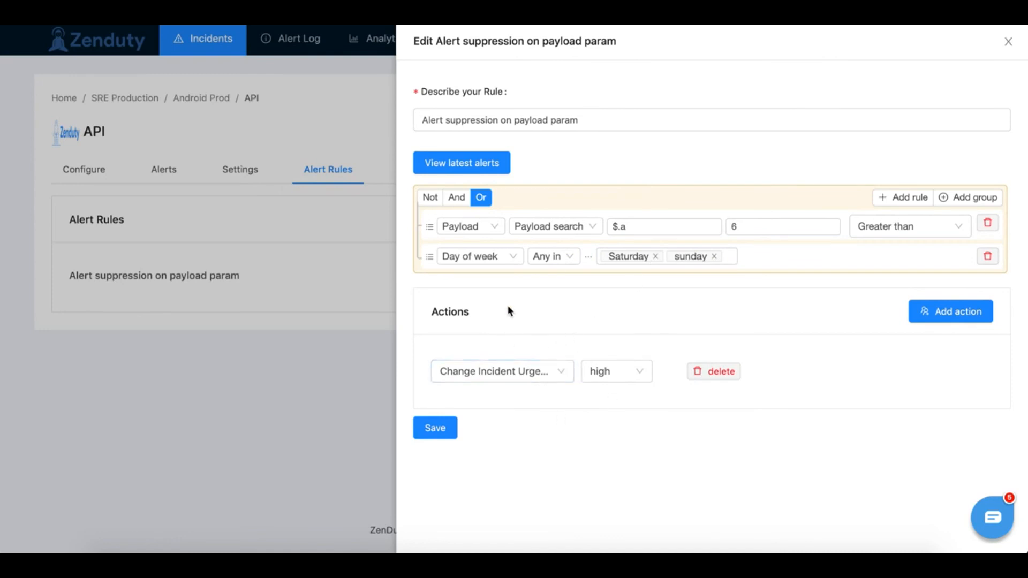
Check the rule's action types, then start editing the $.a payload path
left_click(545, 374)
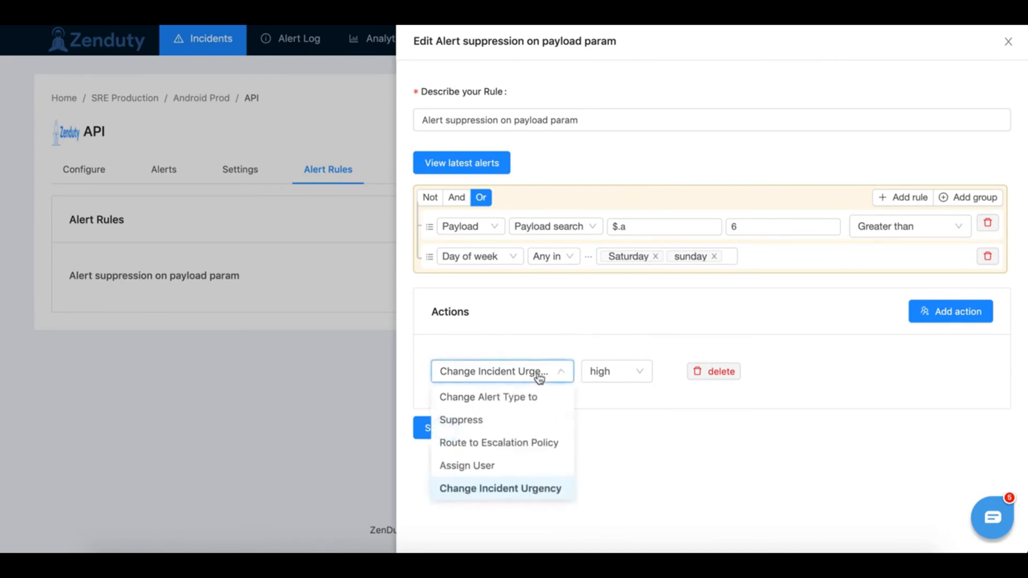
left_click(728, 313)
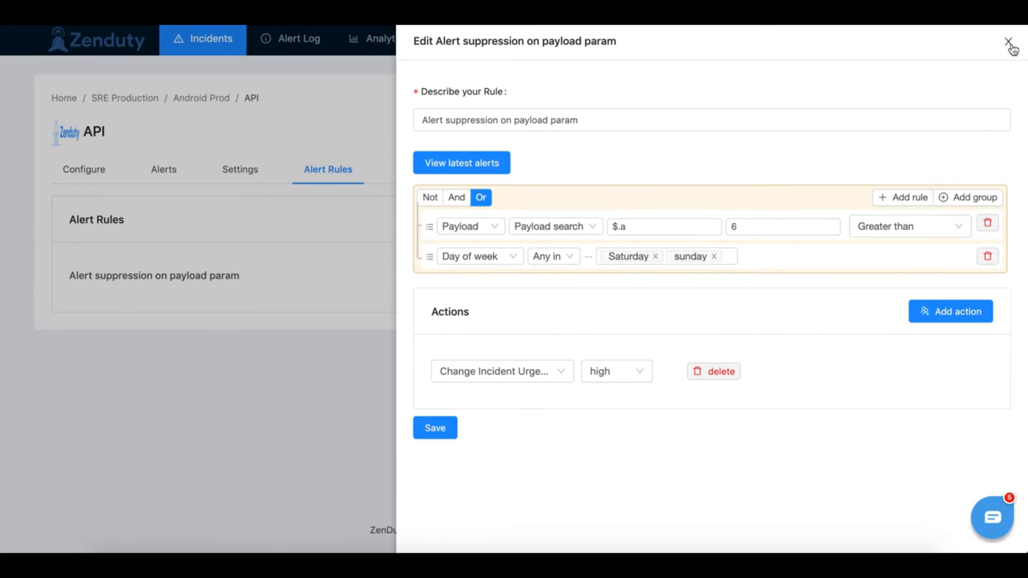
left_click(662, 226)
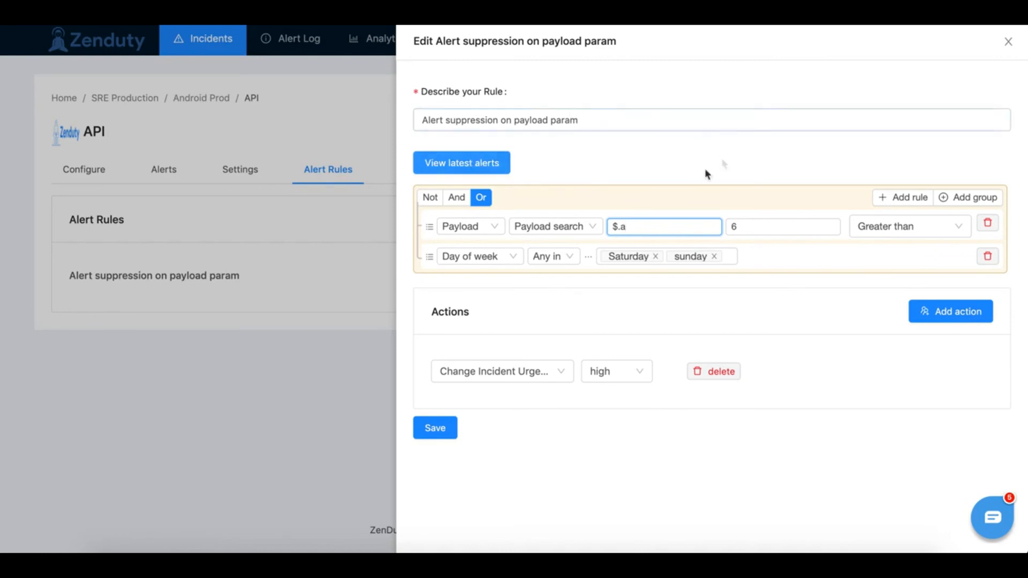
Inspect incident 6's payload in the latest alerts preview
left_click(476, 164)
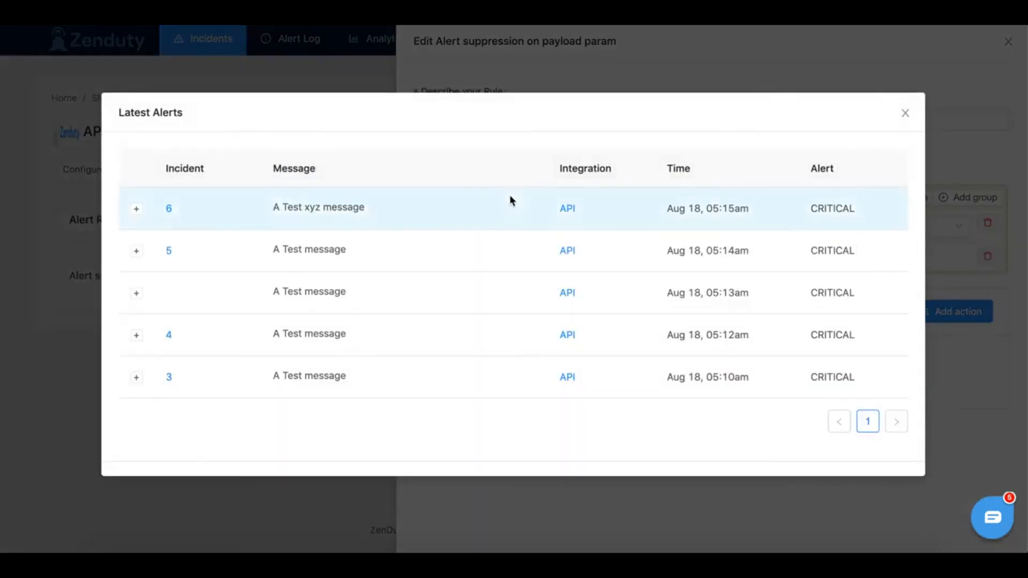
left_click(133, 210)
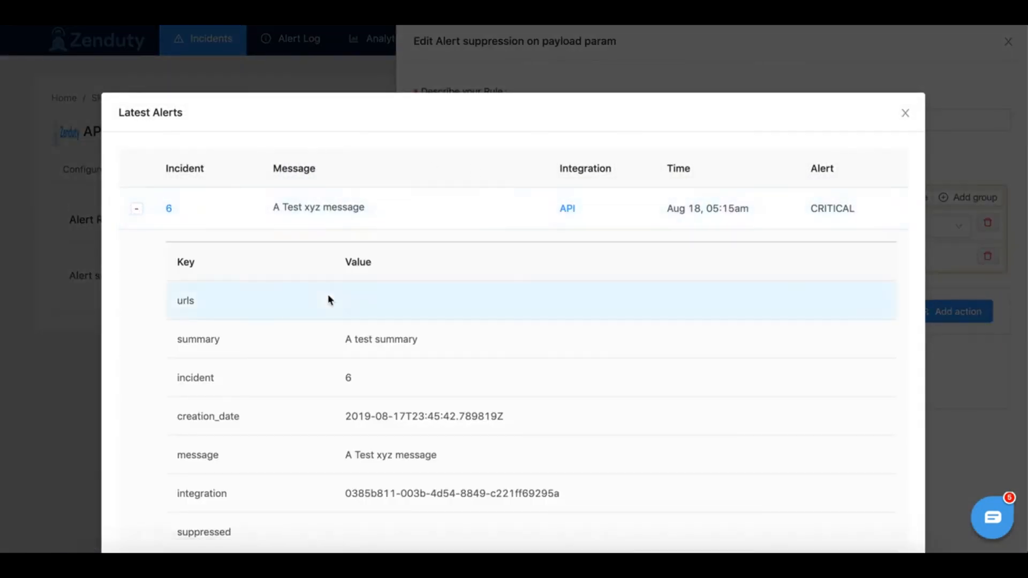
scroll(328, 298, "down", 5)
left_click(348, 403)
scroll(348, 402, "down", 1)
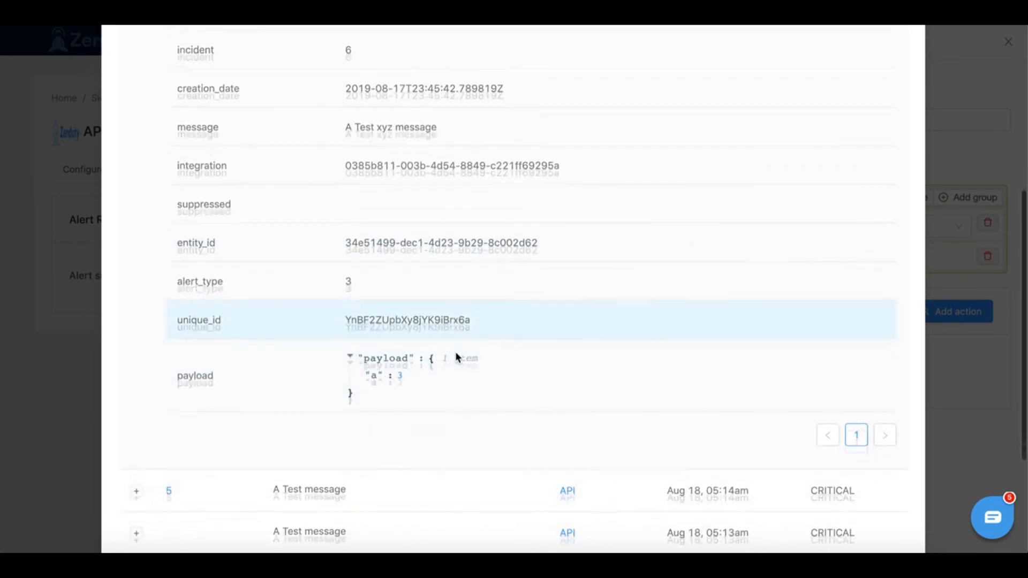
left_click(349, 356)
scroll(350, 357, "up", 5)
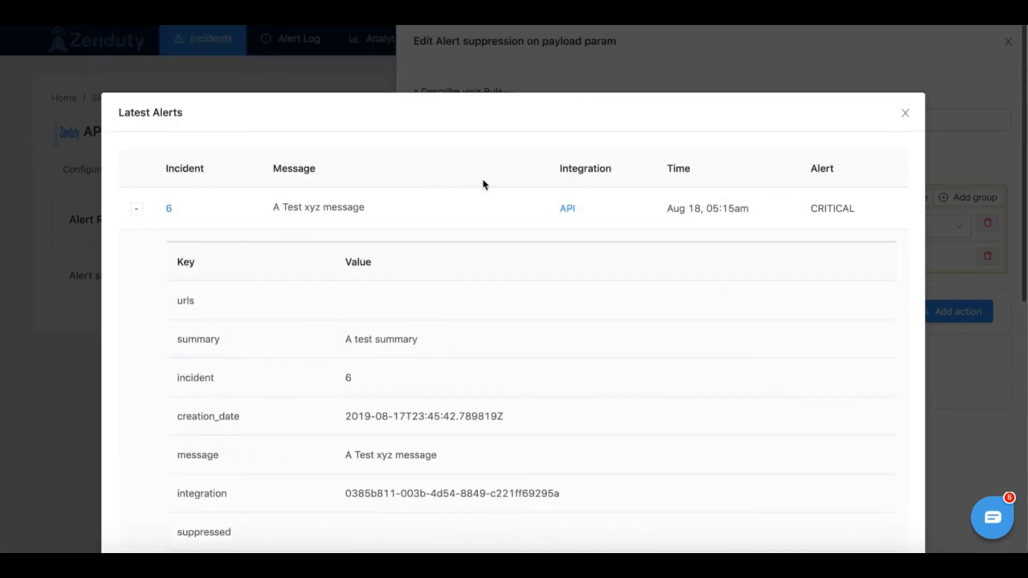
key("Escape")
Keep the $.a payload path unchanged and save the updated alert rule
left_click(647, 230)
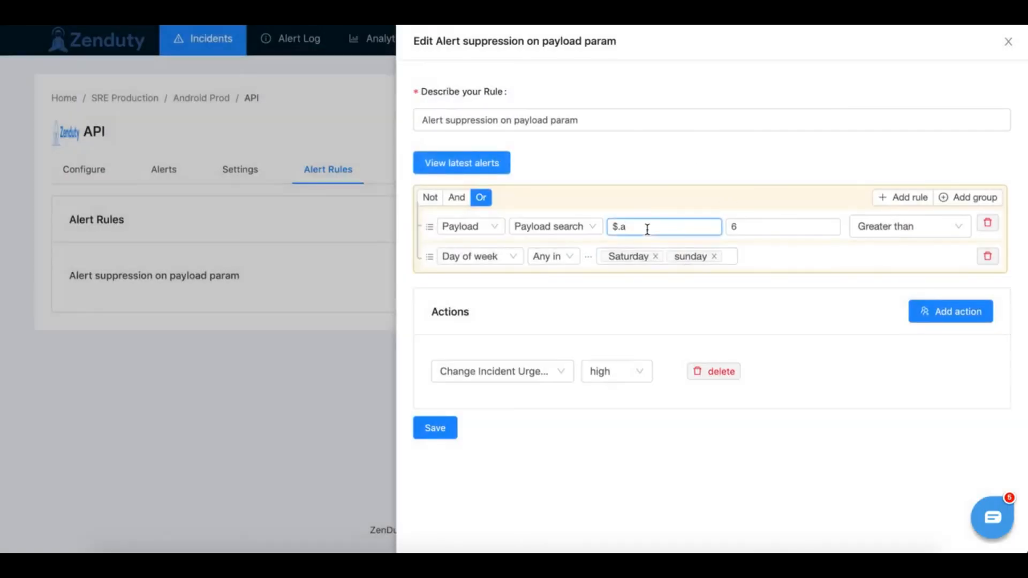
key("ctrl+a")
key("BackSpace")
key("ctrl+z")
left_click(440, 431)
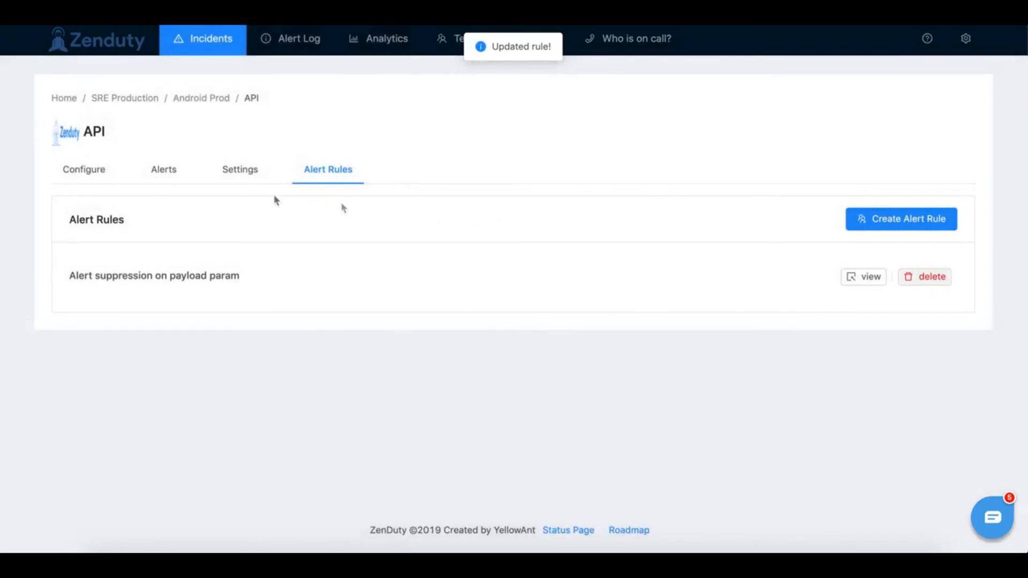
Move through the Settings, Alerts and Configure tabs back to Alert Rules
left_click(230, 172)
left_click(170, 170)
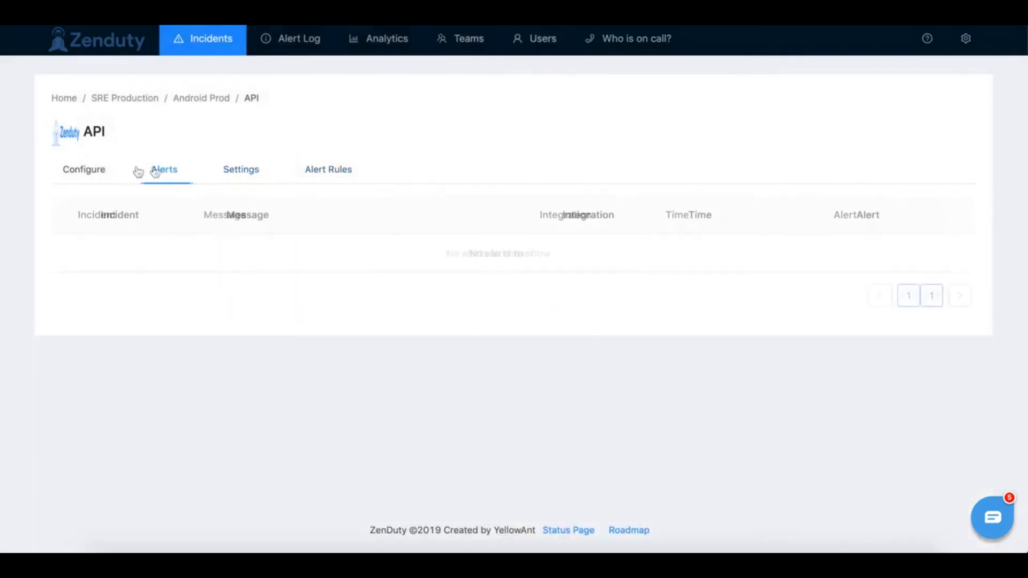
left_click(91, 172)
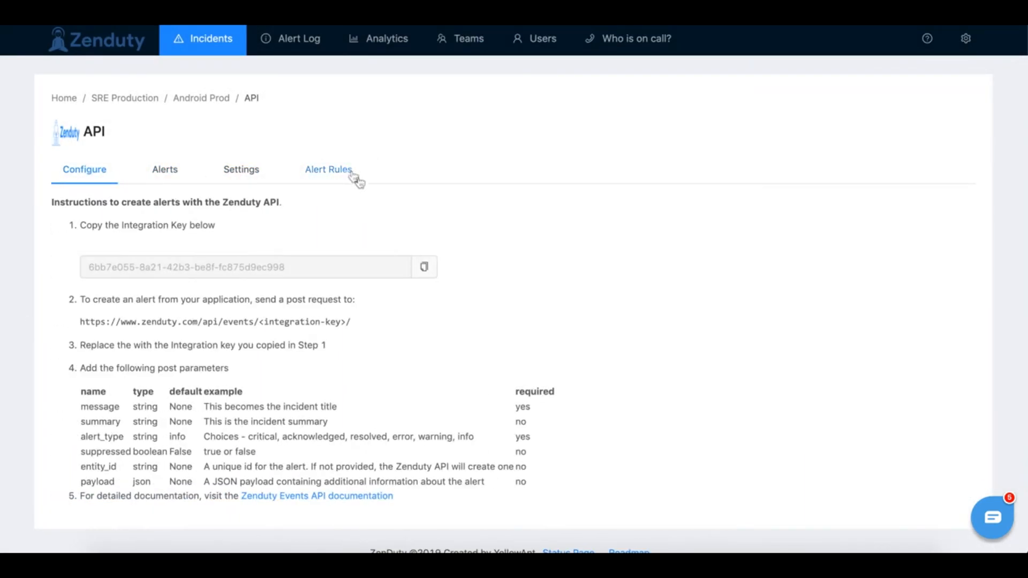
left_click(326, 174)
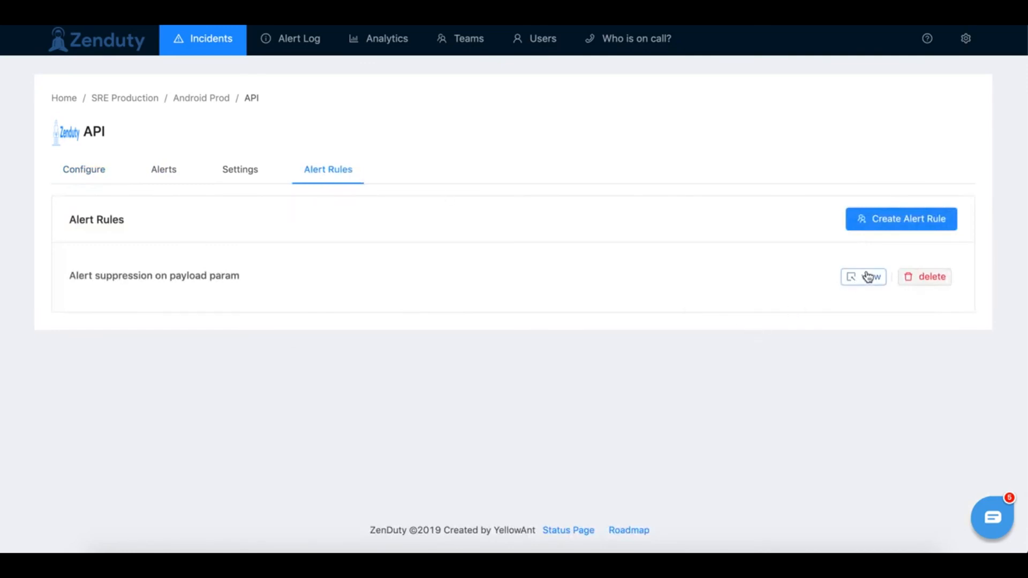